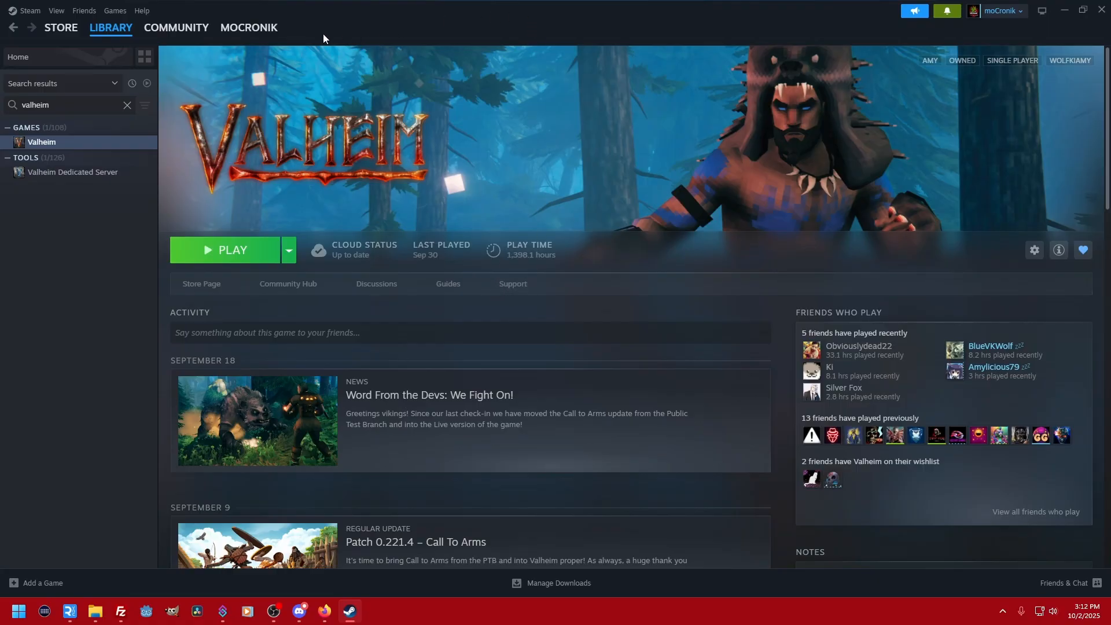
- Set the launch options in Valheim's properties to -console
right_click(64, 144)
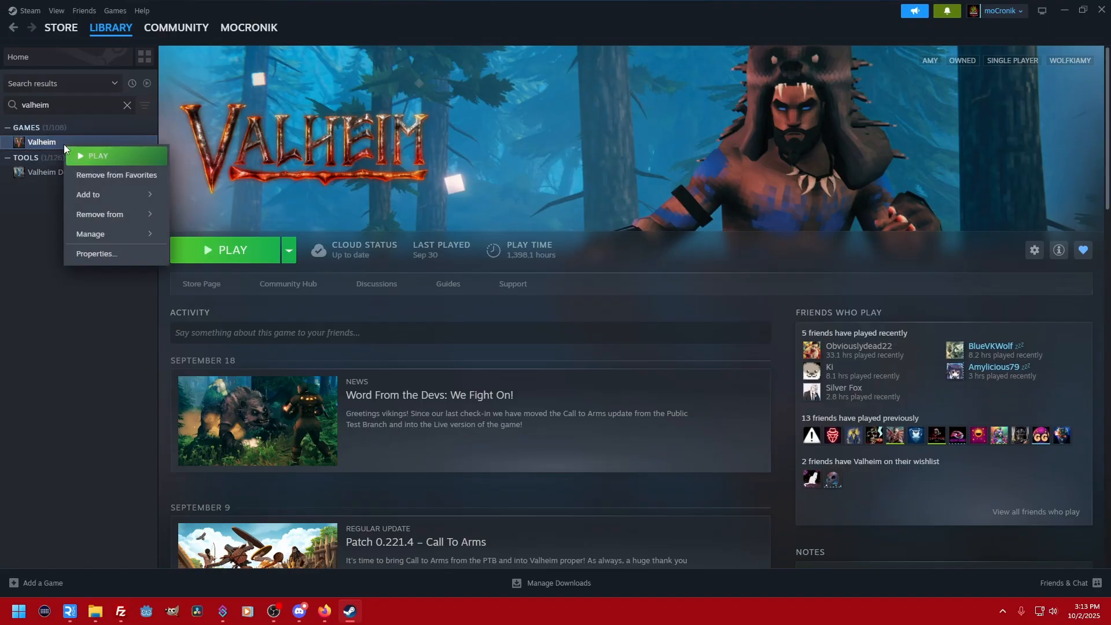
click(110, 254)
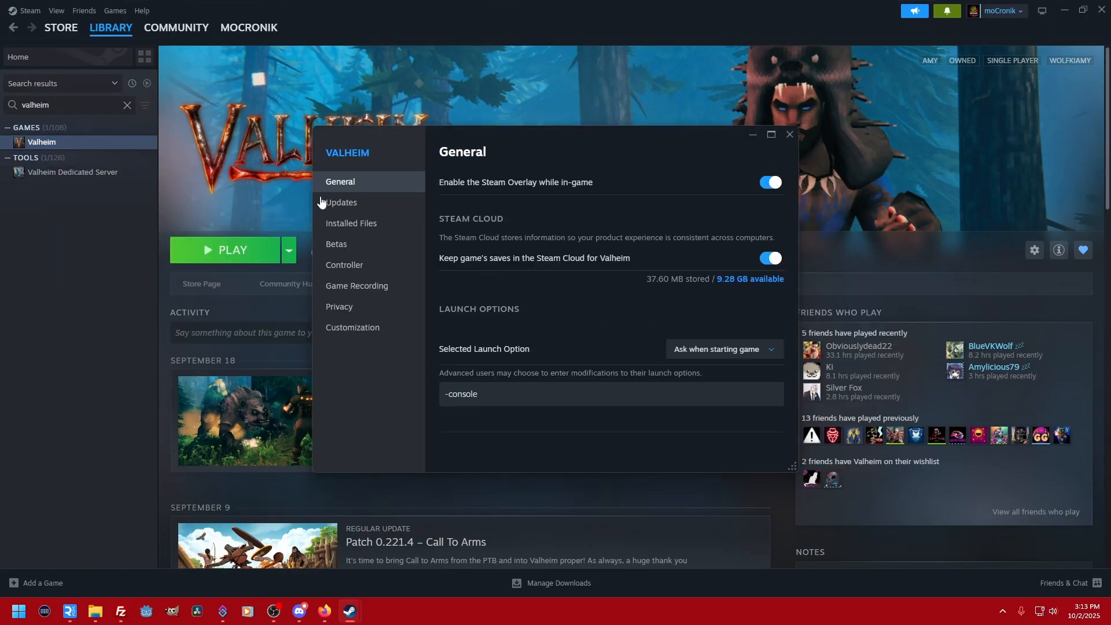
click(520, 393)
key(ctrl+a)
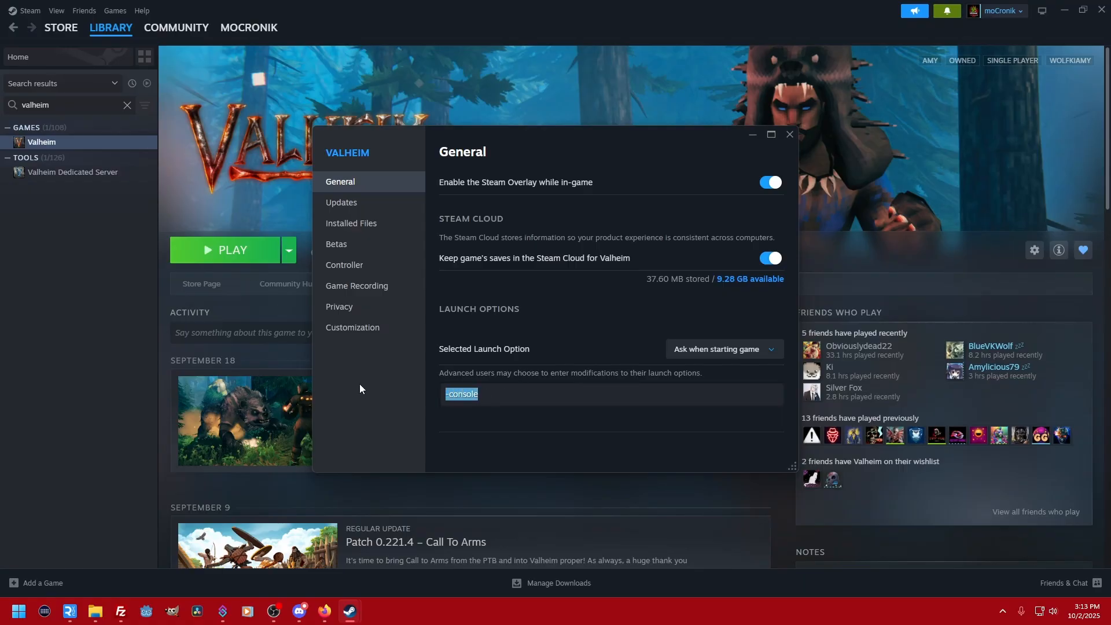
key(BackSpace)
text(-console)
- Browse to Valheim's installed files in File Explorer and go up to the common folder that contains the Valheim folder
click(392, 227)
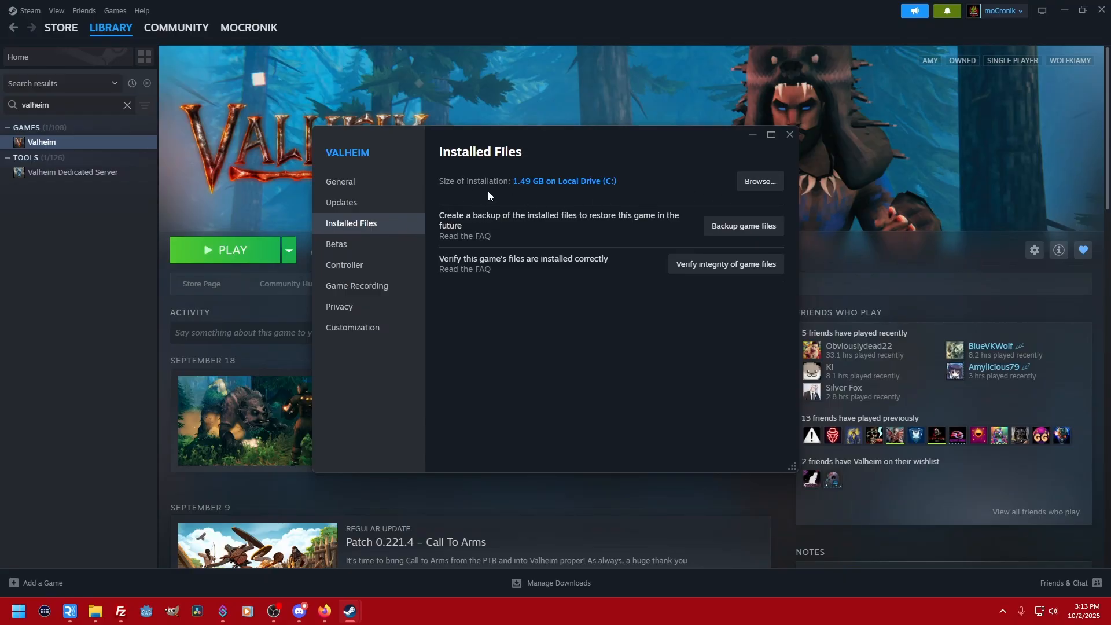
click(755, 184)
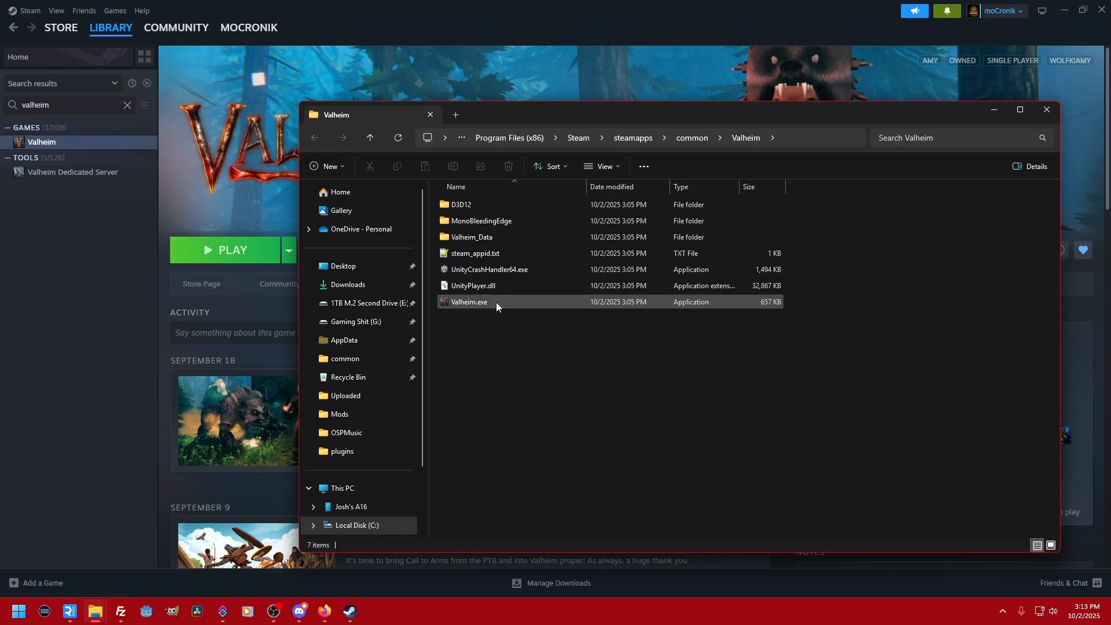
click(697, 138)
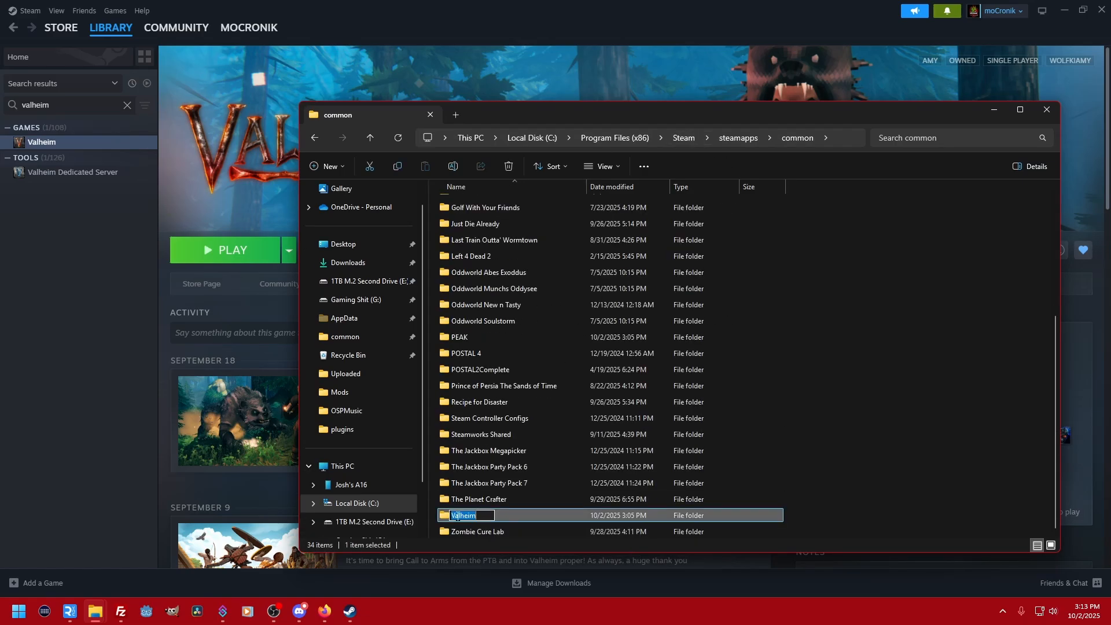
double_click(451, 516)
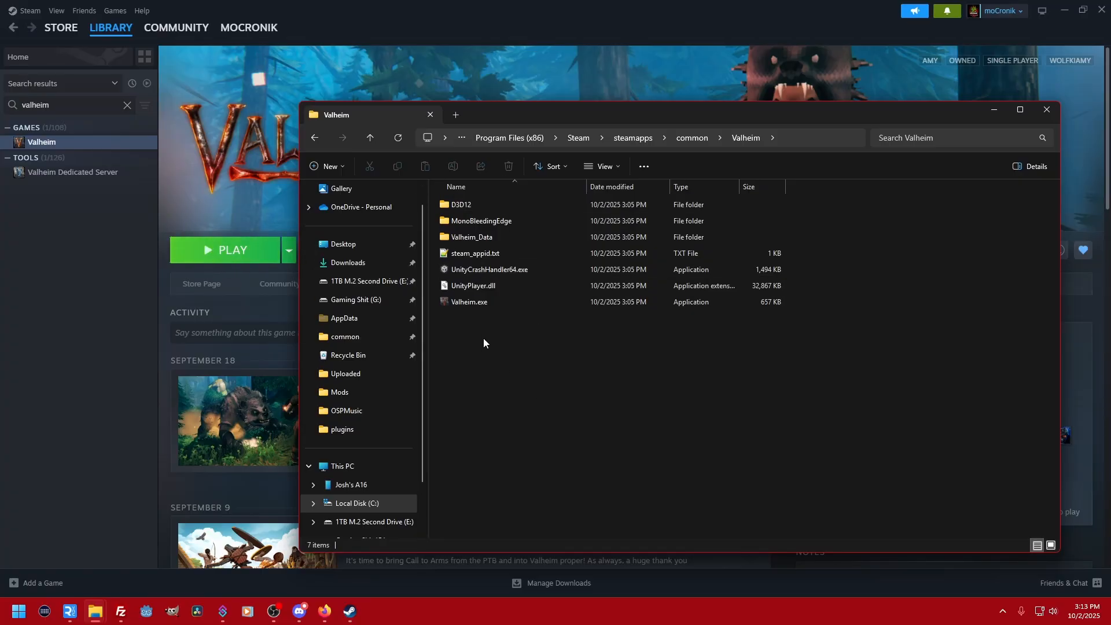
click(680, 137)
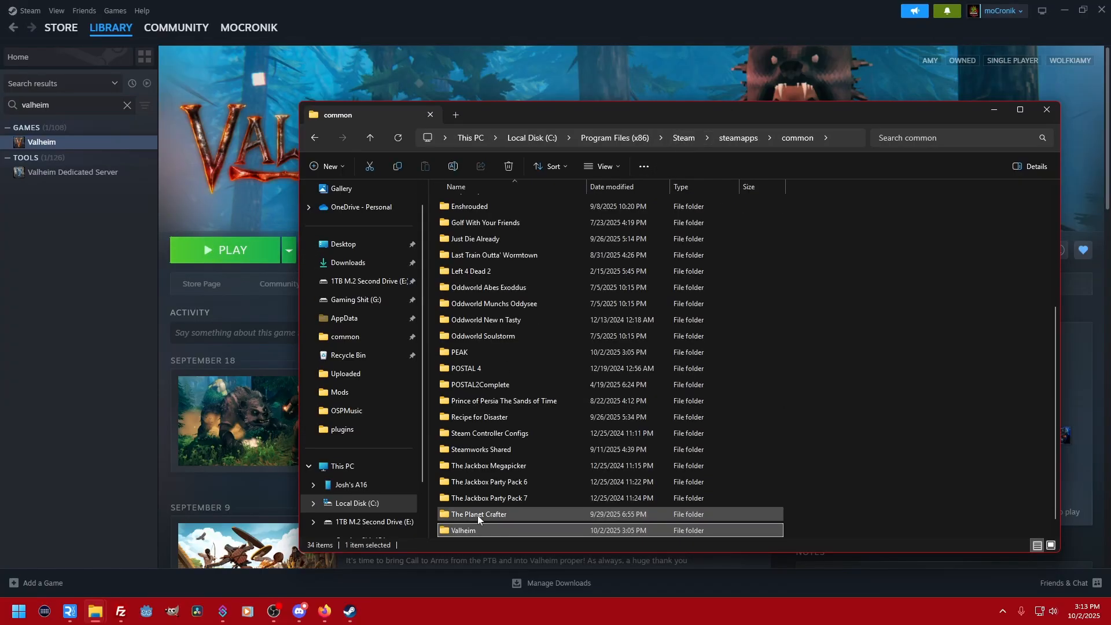
- Duplicate the Valheim folder inside the common folder
right_click(465, 534)
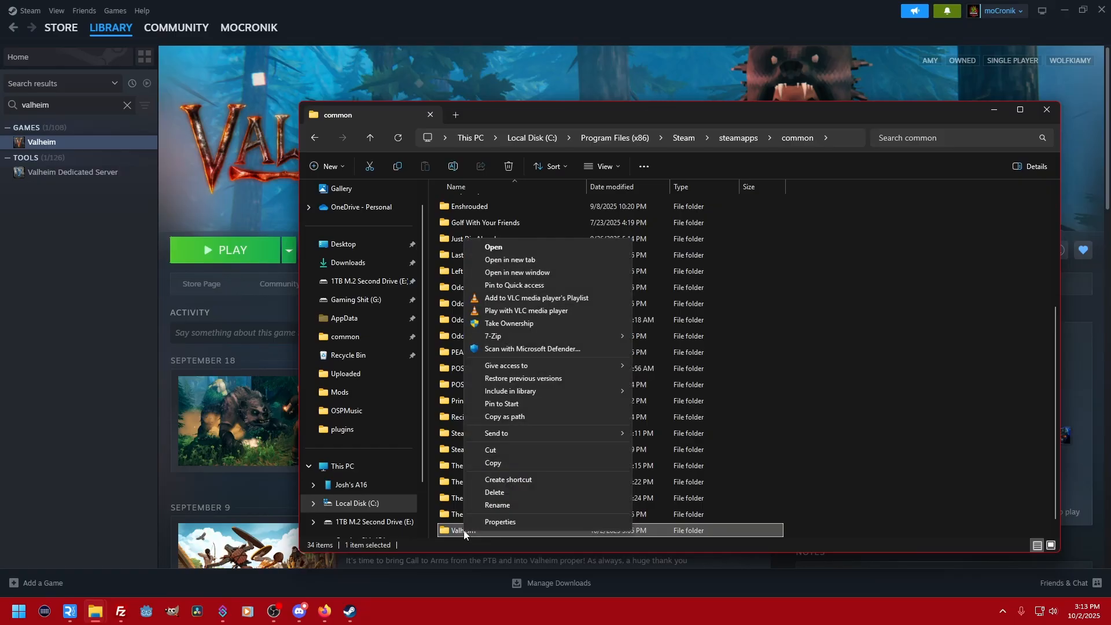
click(507, 463)
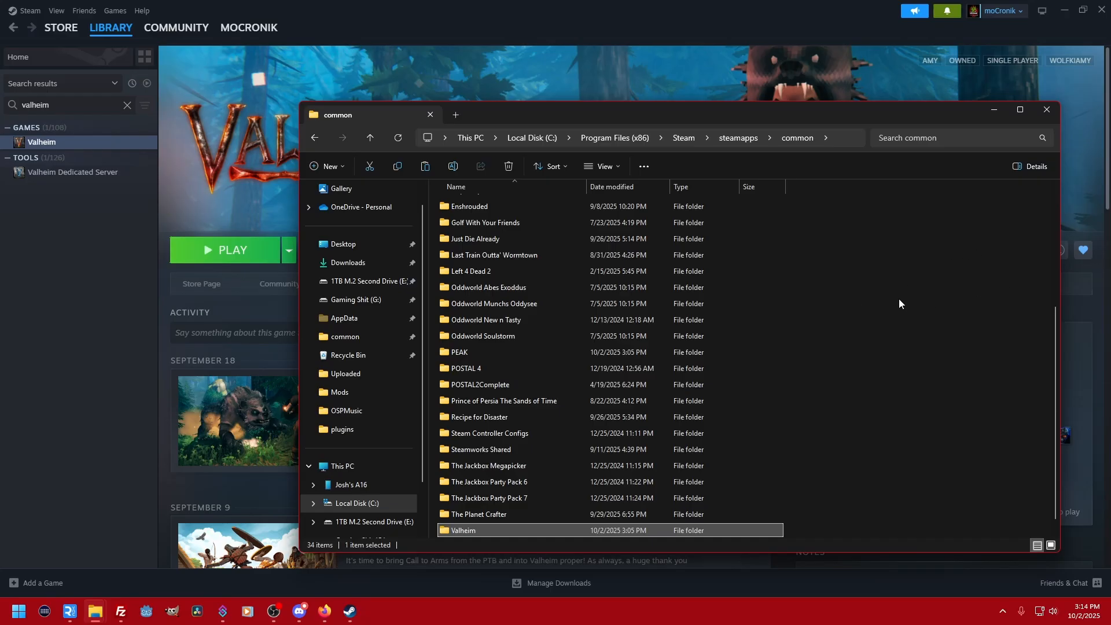
right_click(922, 335)
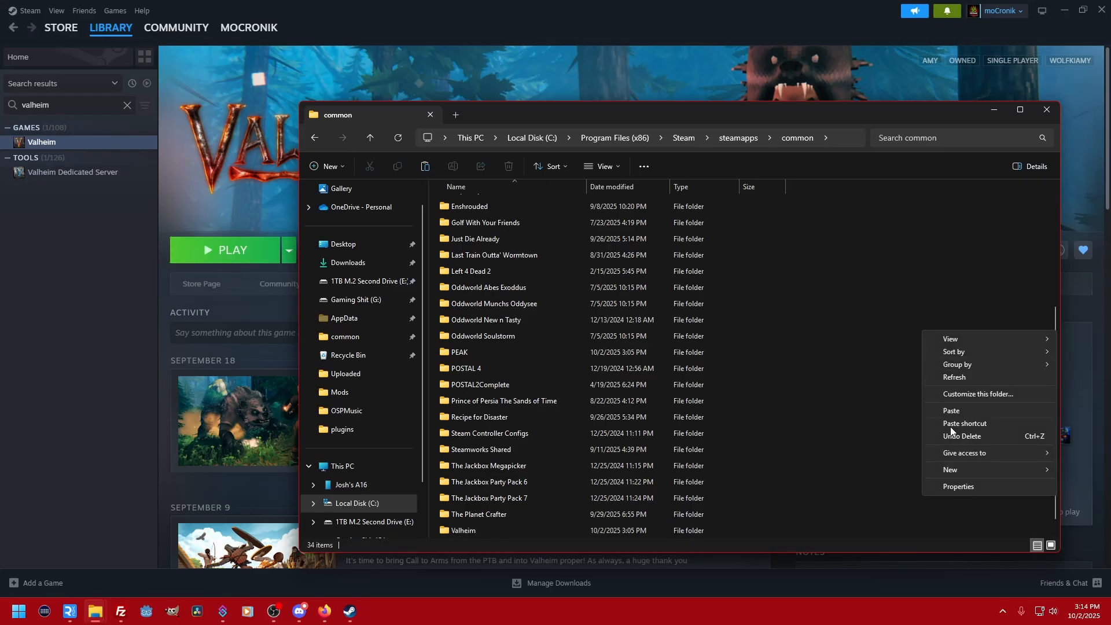
click(971, 408)
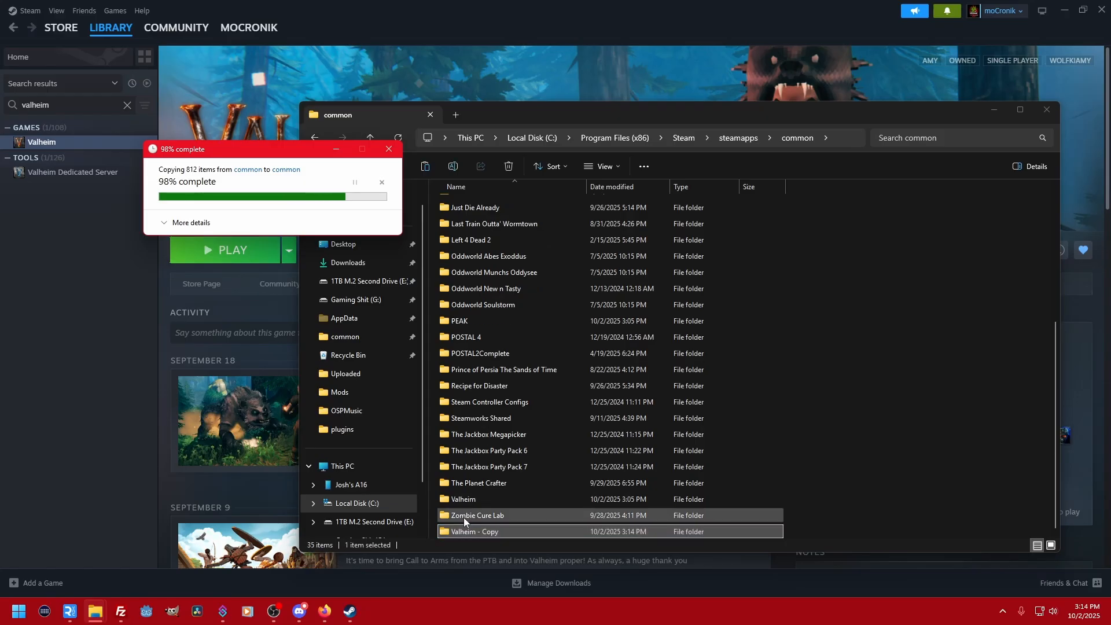
- Rename the copied game folder as Valheim - Modded
click(493, 531)
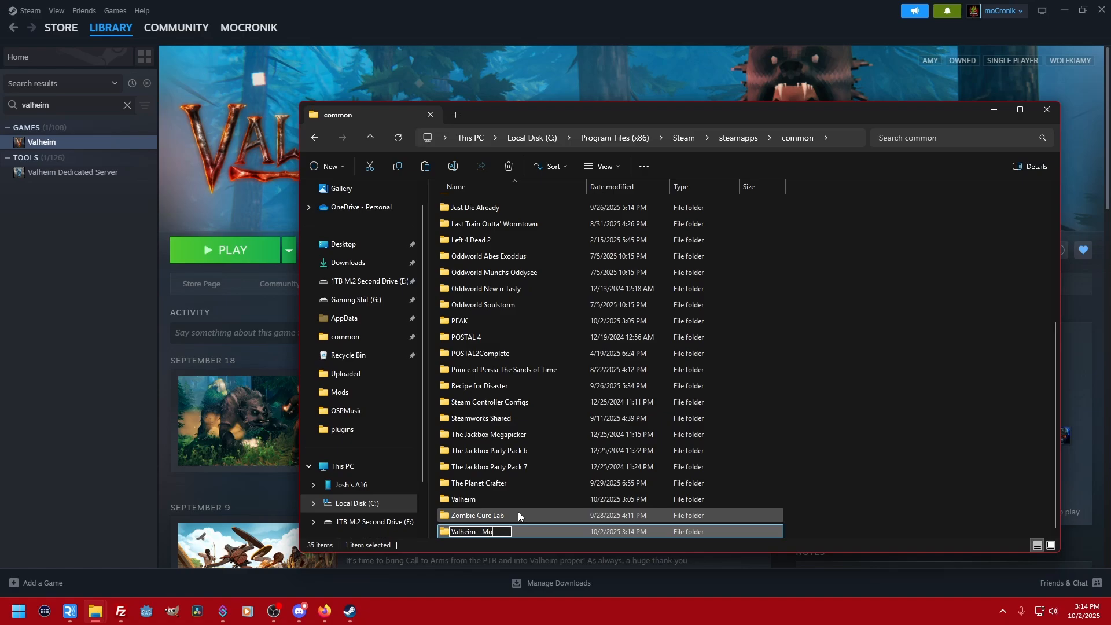
text(Modded)
key(Return)
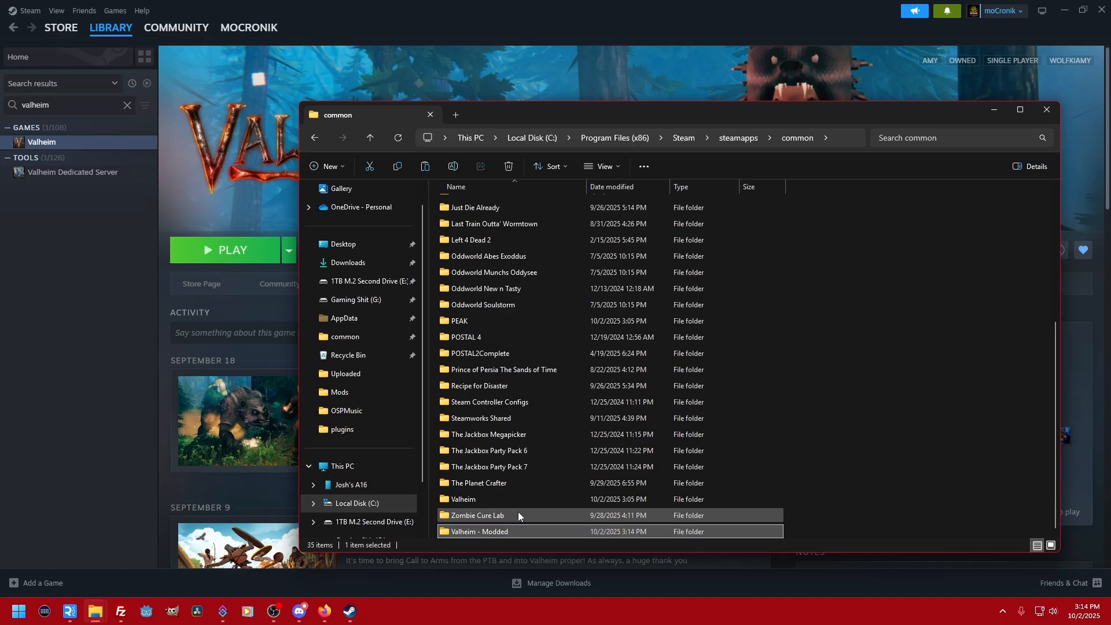
click(201, 79)
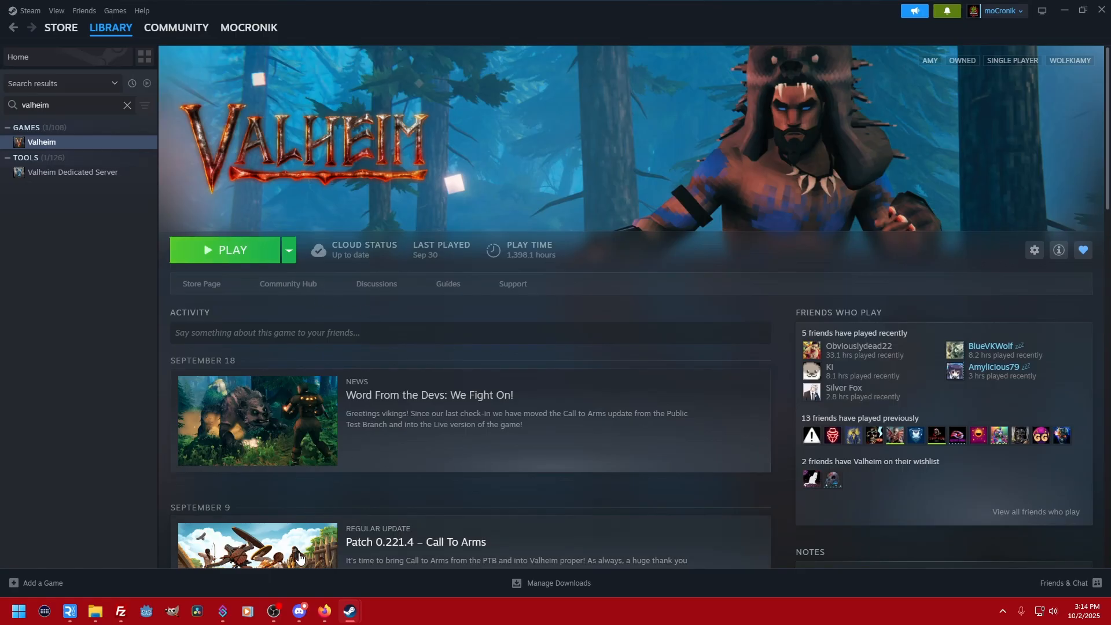
mouse_move(95, 611)
click(171, 564)
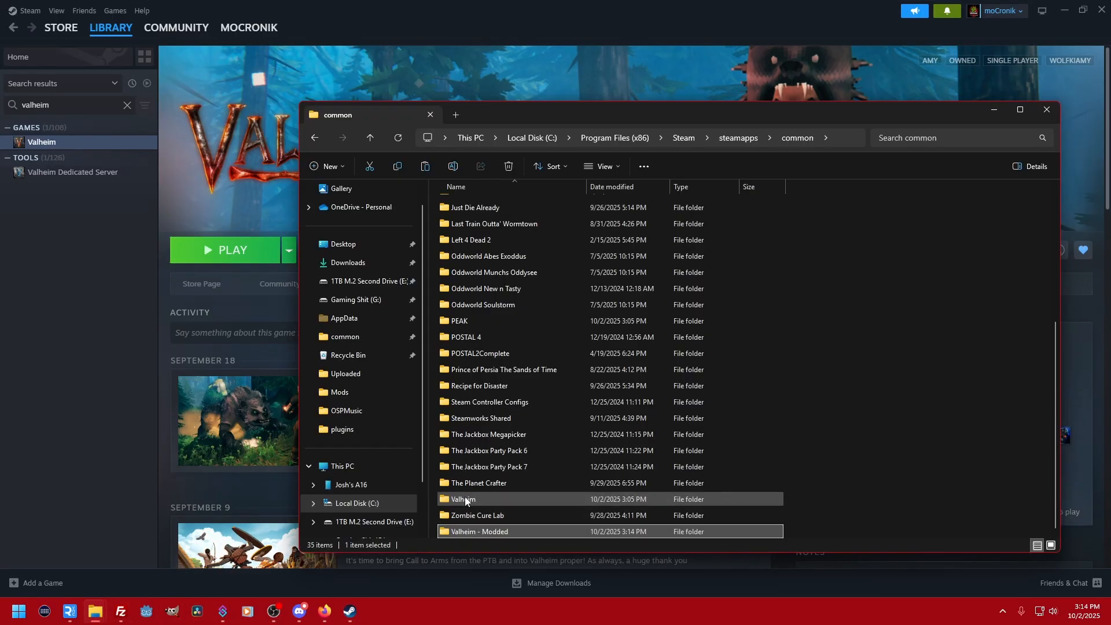
click(488, 497)
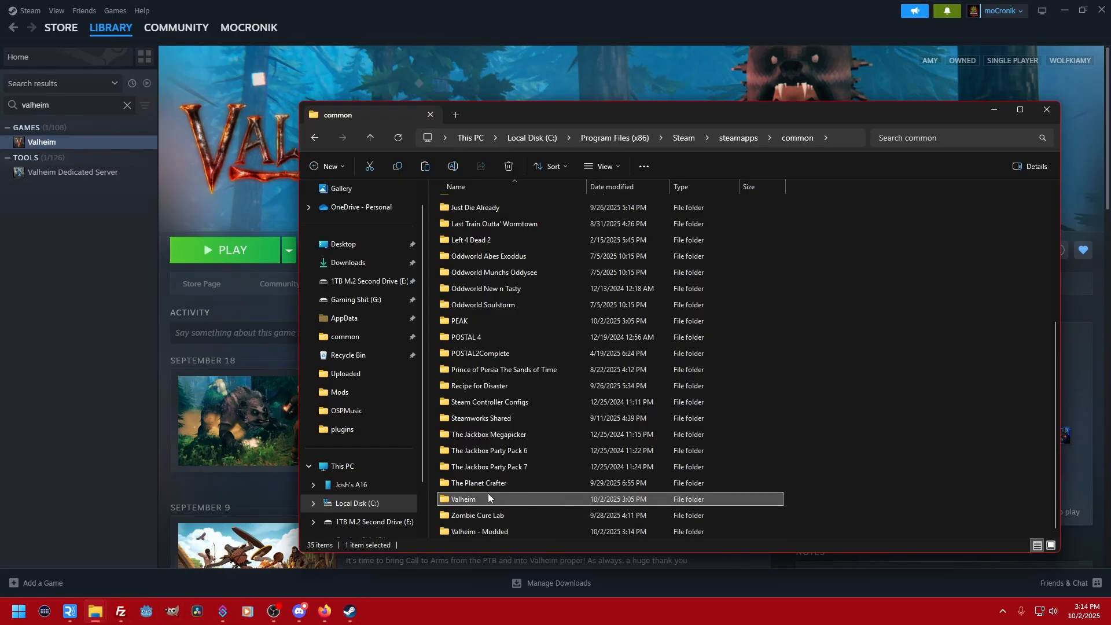
- Create a desktop shortcut to Valheim.exe from the Valheim - Modded folder
double_click(468, 533)
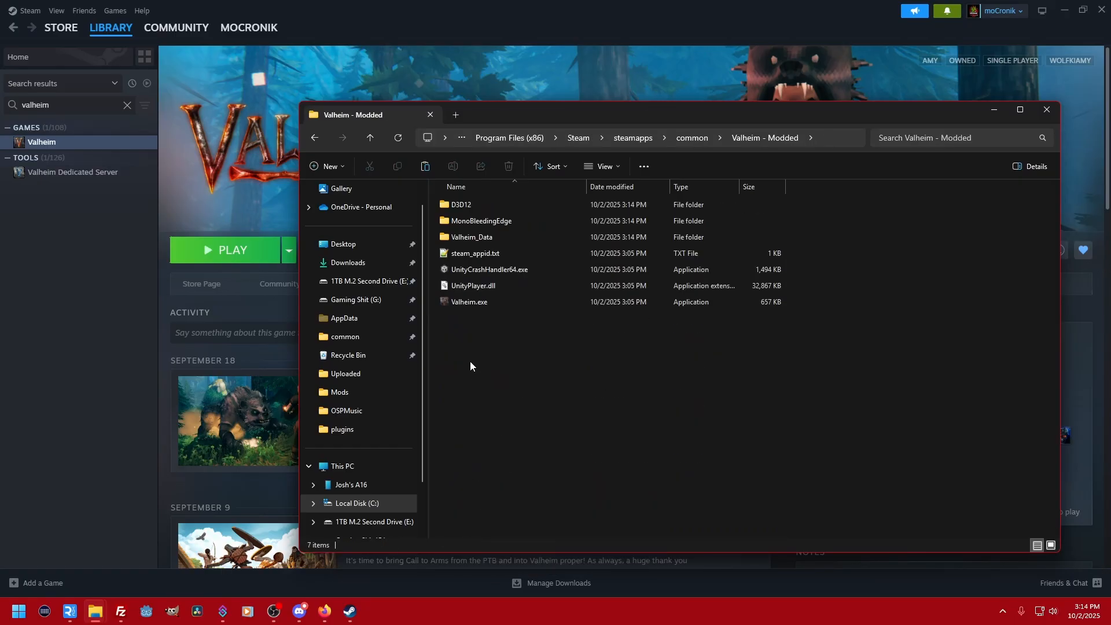
right_click(468, 305)
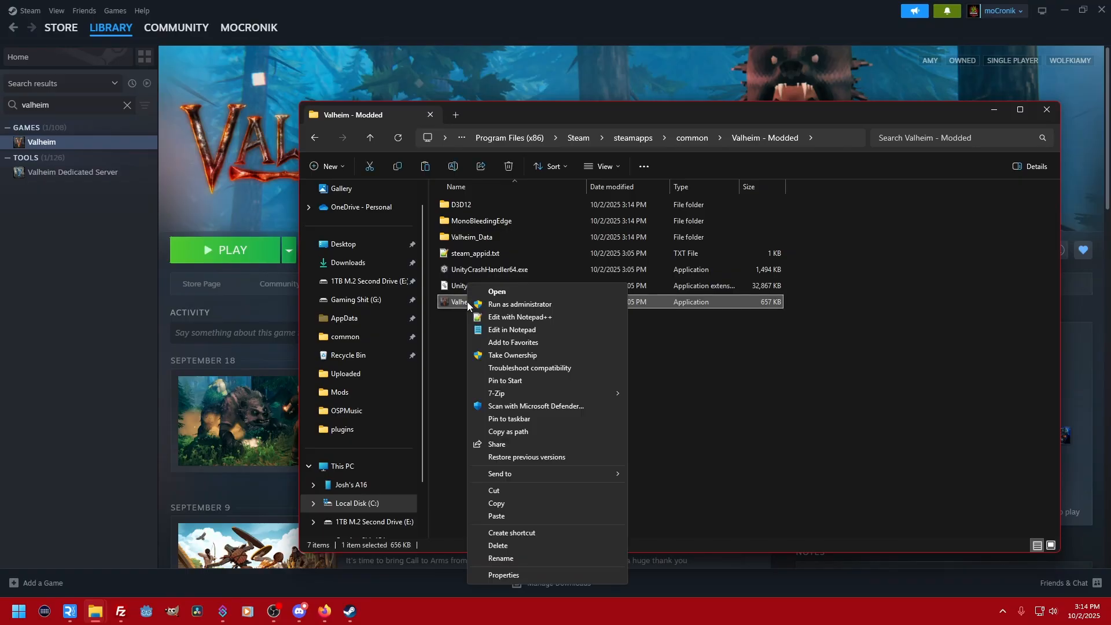
click(693, 378)
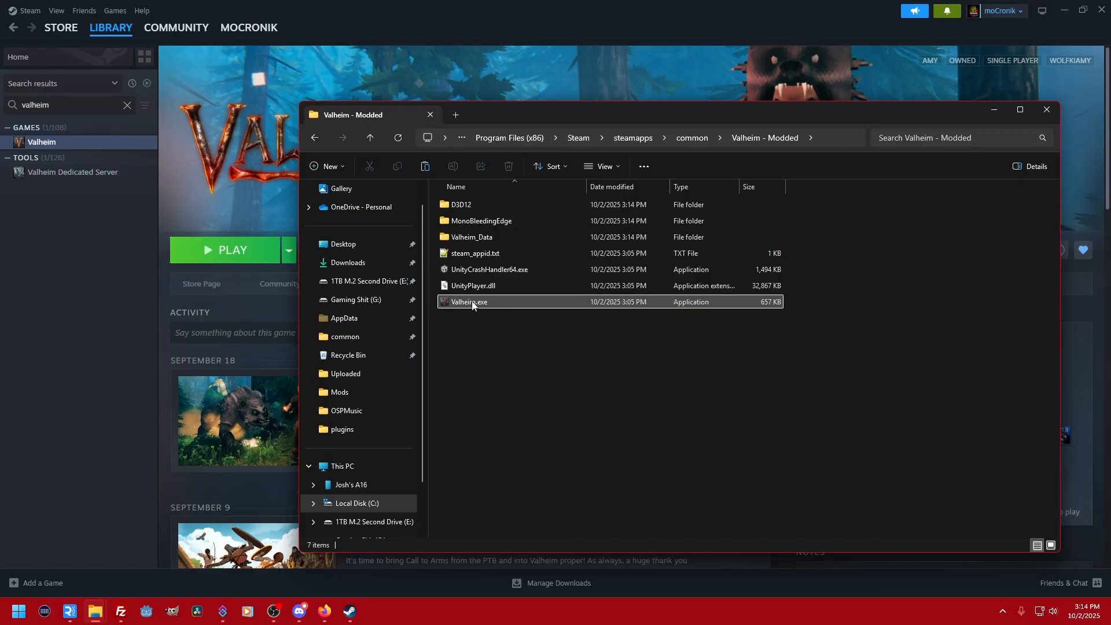
right_click(453, 302)
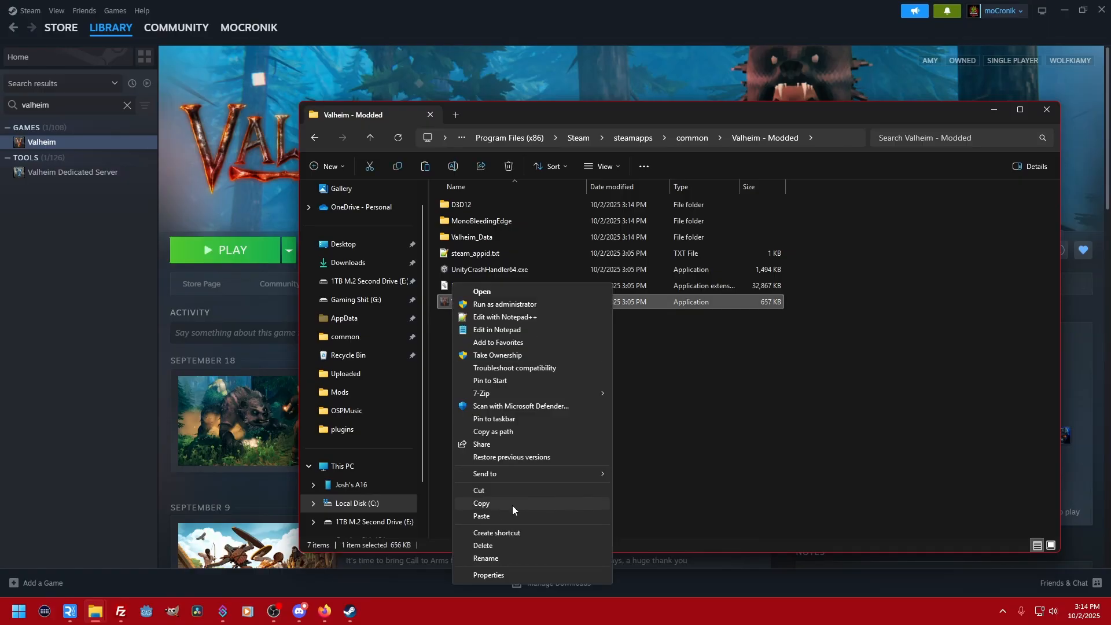
mouse_move(513, 479)
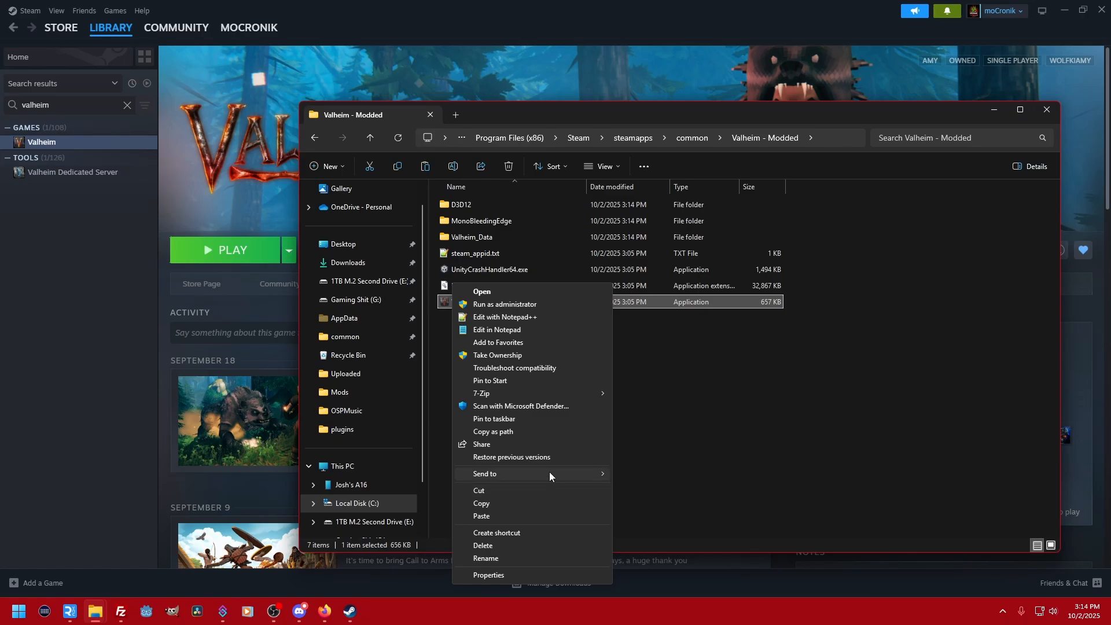
mouse_move(550, 471)
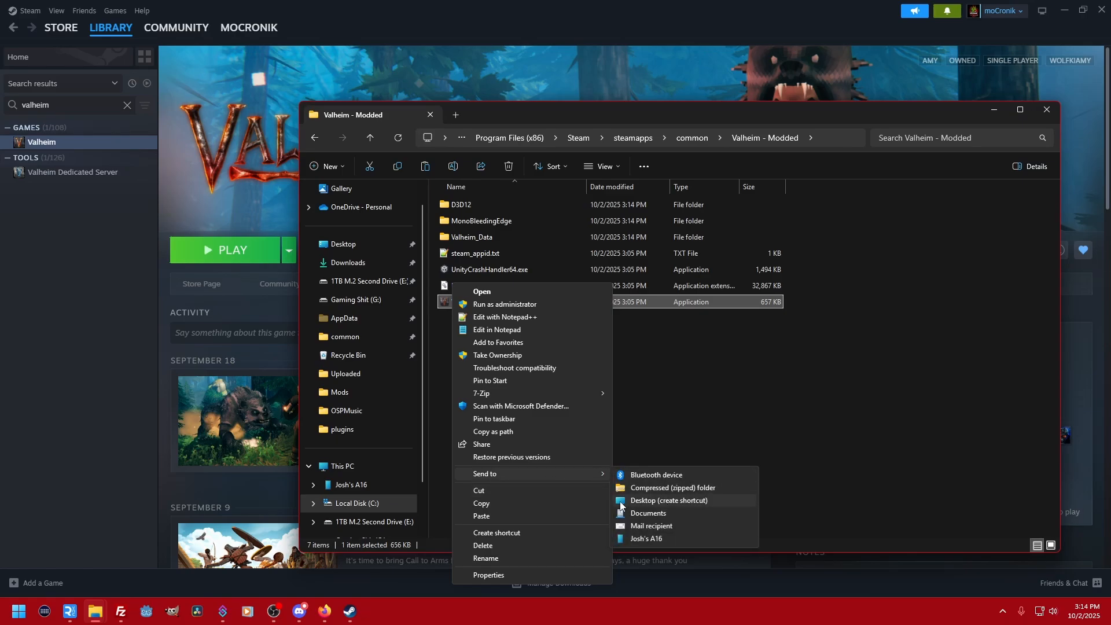
click(683, 501)
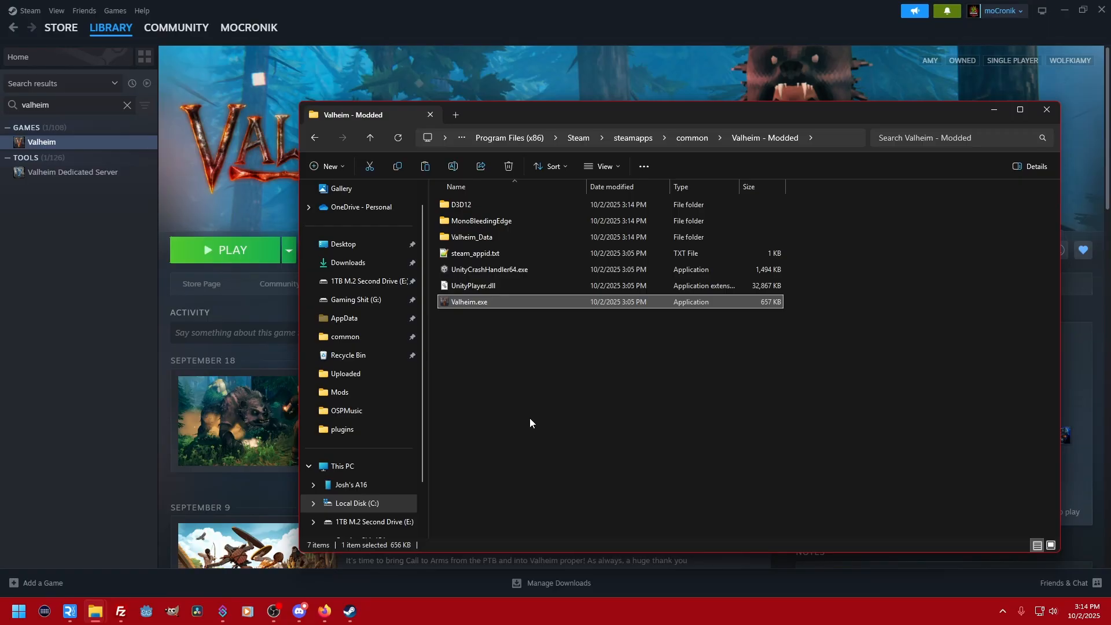
click(693, 138)
scroll(644, 356, down, 1)
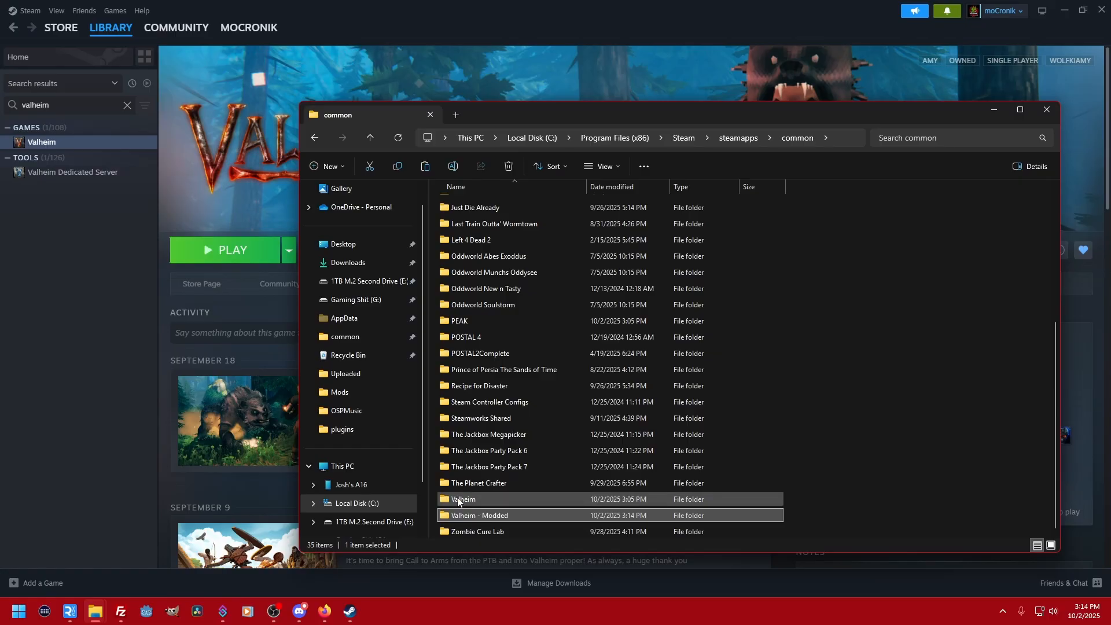
double_click(485, 515)
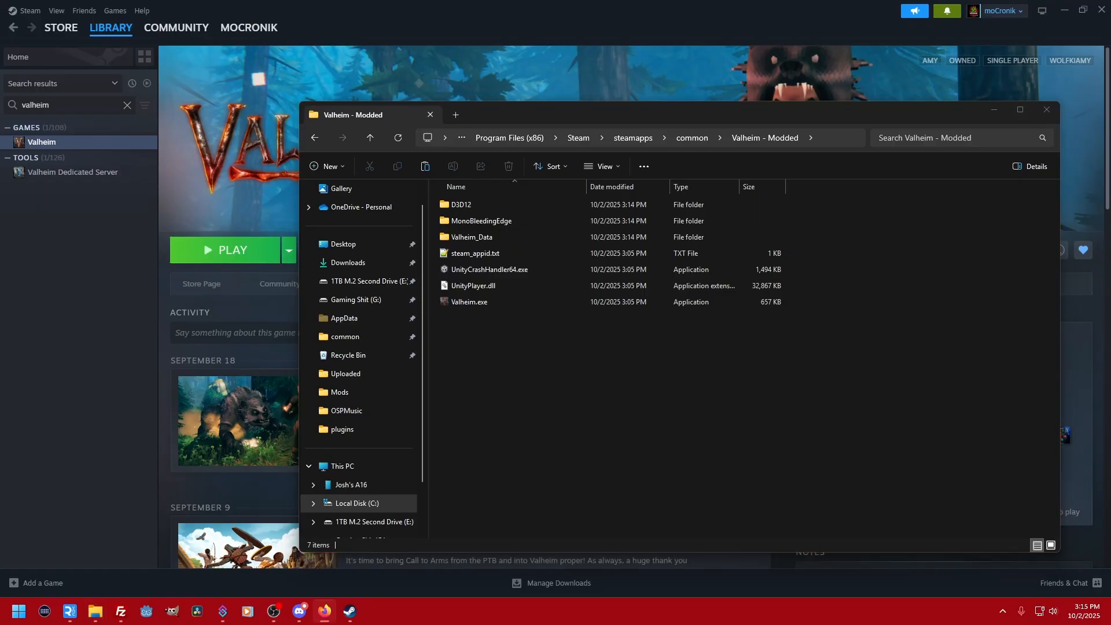
- Switch to Firefox with Thunderstore's Valheim mods and open the pinned BepInExPack Valheim package page
key(super+shift+Left)
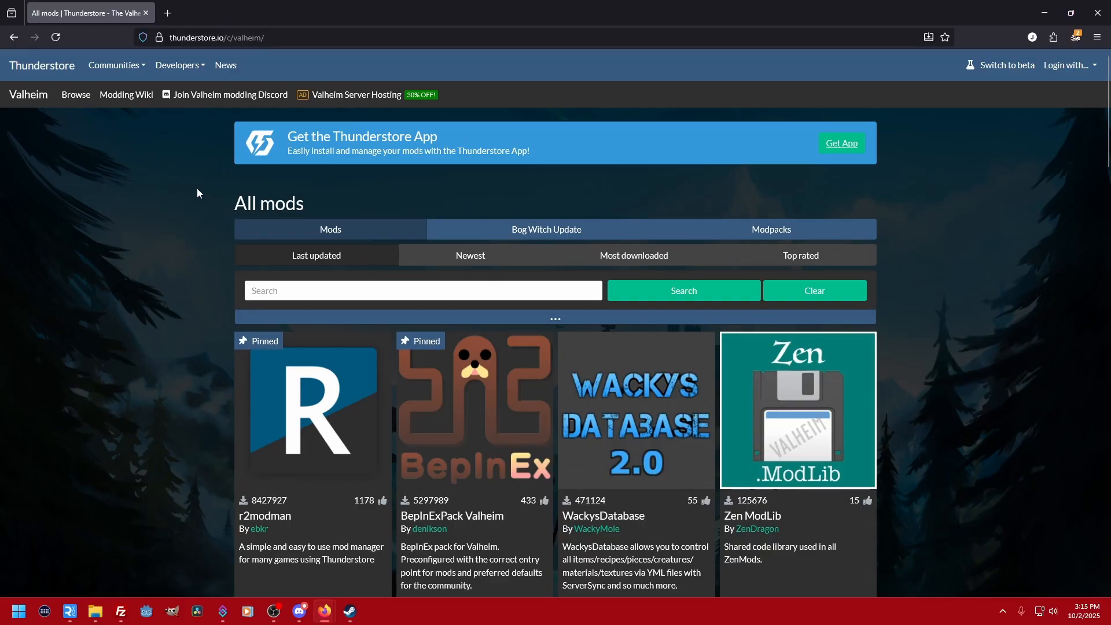
scroll(489, 399, down, 2)
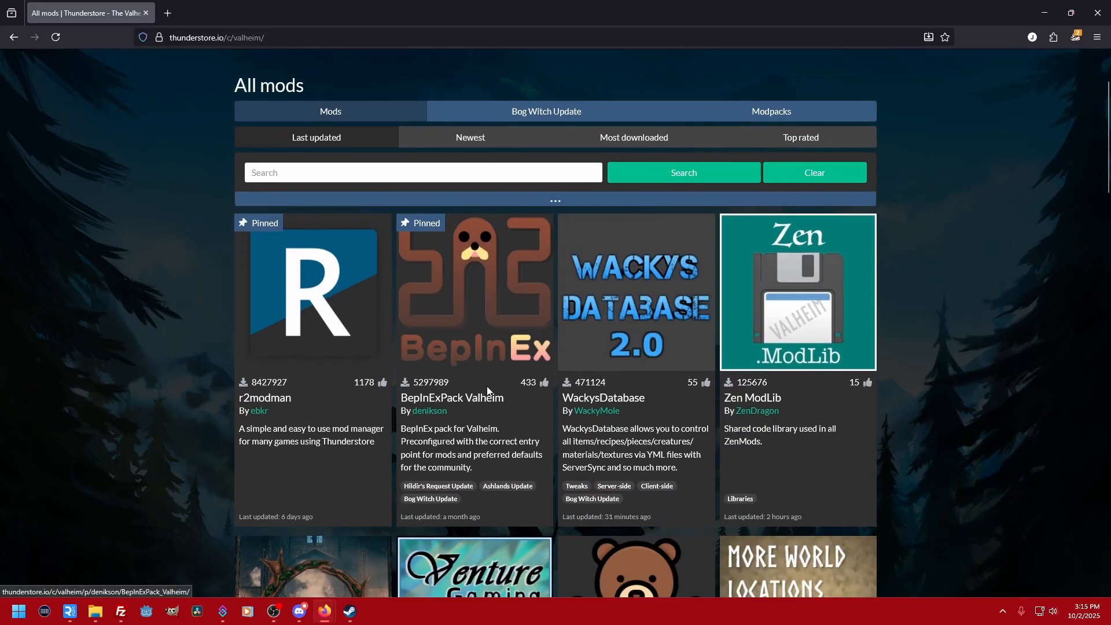
scroll(828, 277, up, 2)
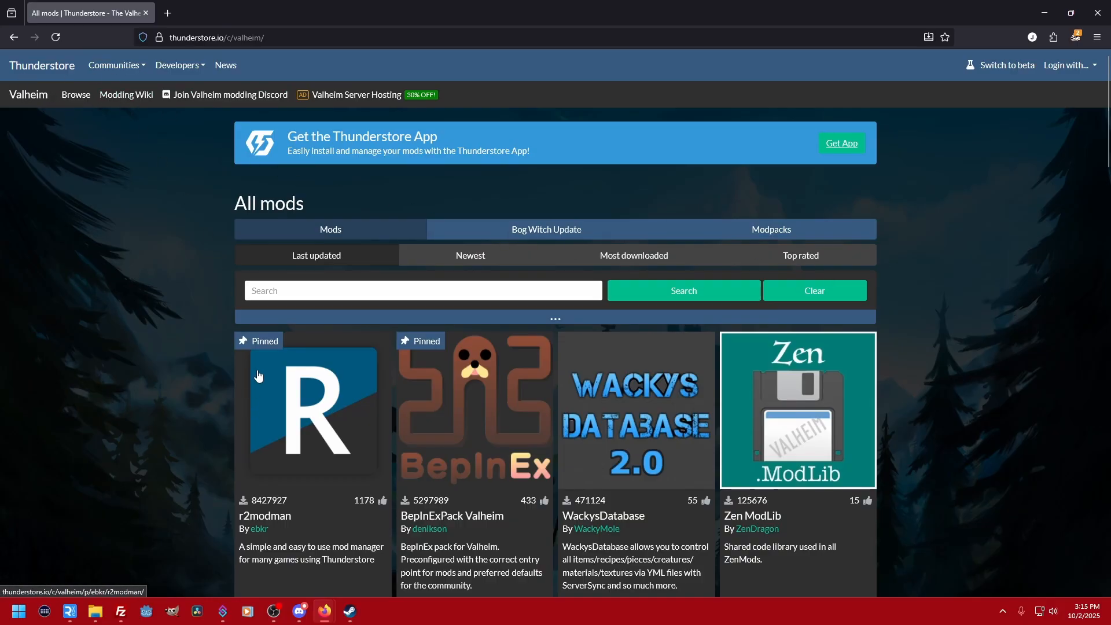
scroll(500, 414, down, 1)
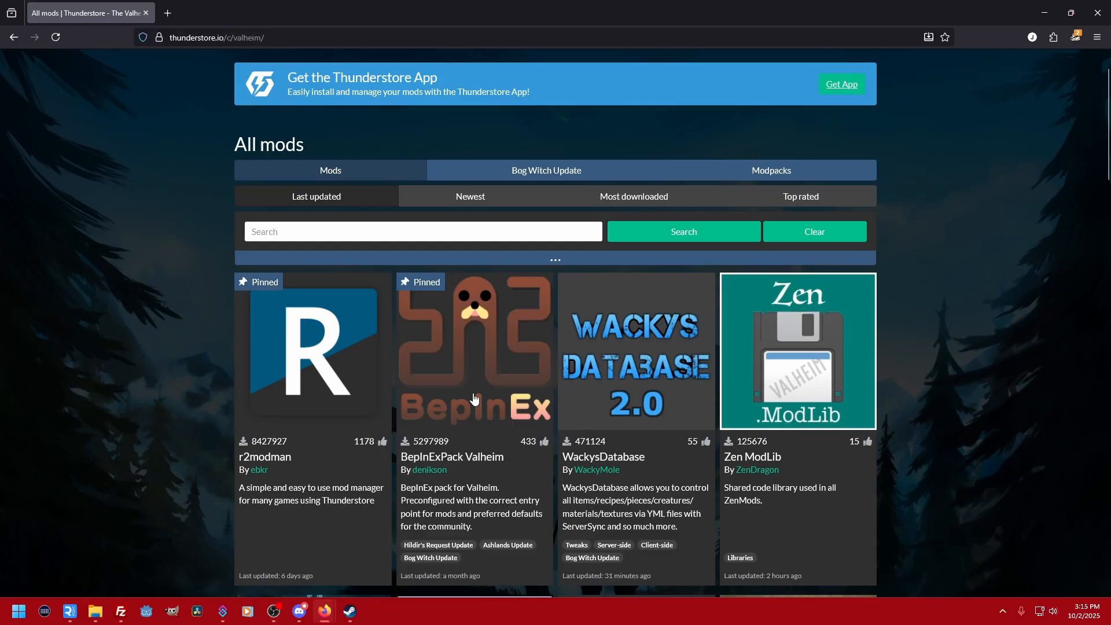
click(478, 361)
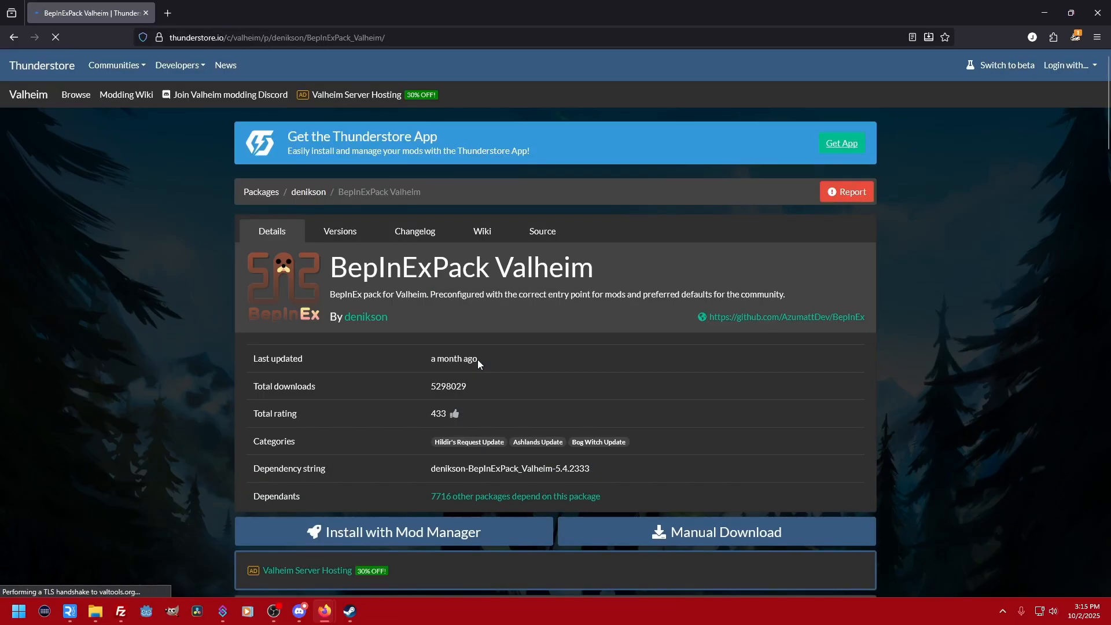
- Manually download BepInExPack Valheim and save denikson-BepInExPack_Valheim-5.4.2333.zip in the Valheim Modding folder on the desktop
scroll(477, 359, down, 1)
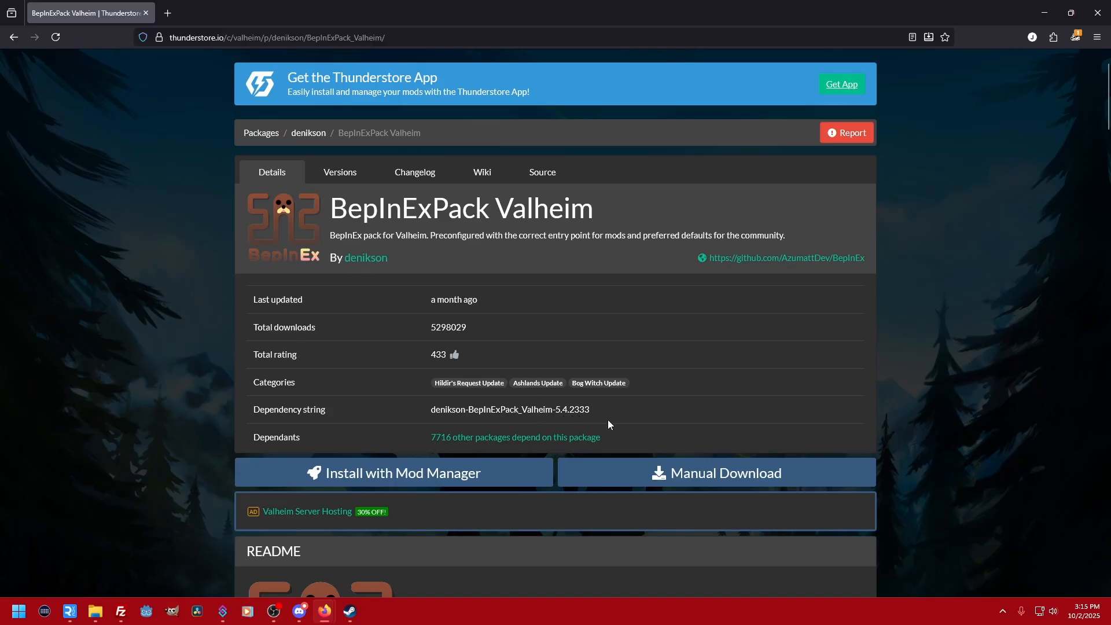
scroll(609, 421, down, 1)
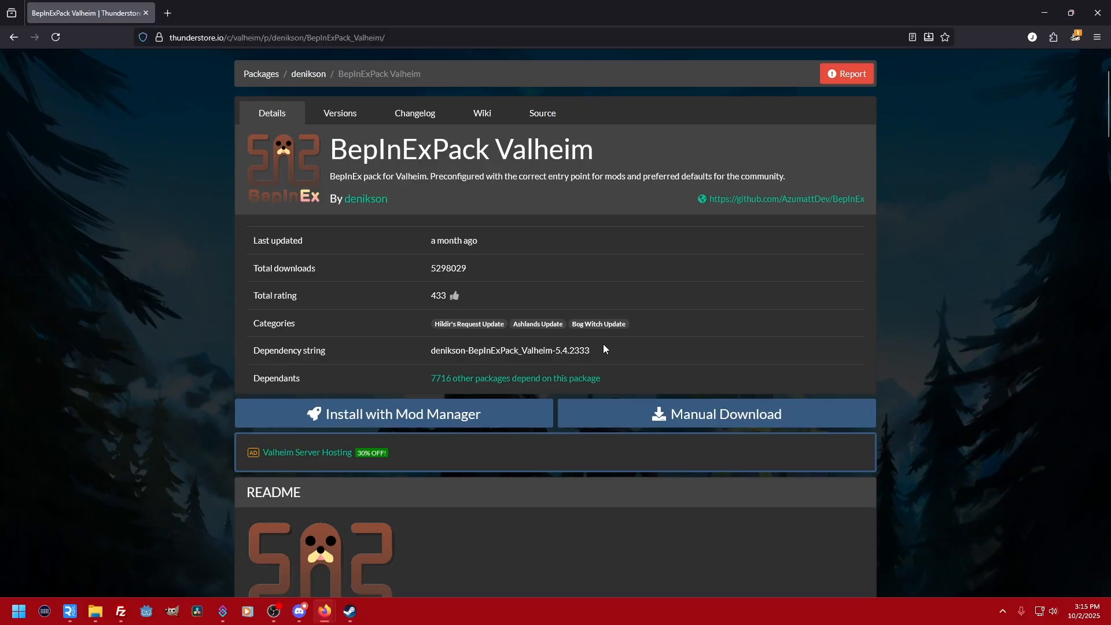
click(694, 416)
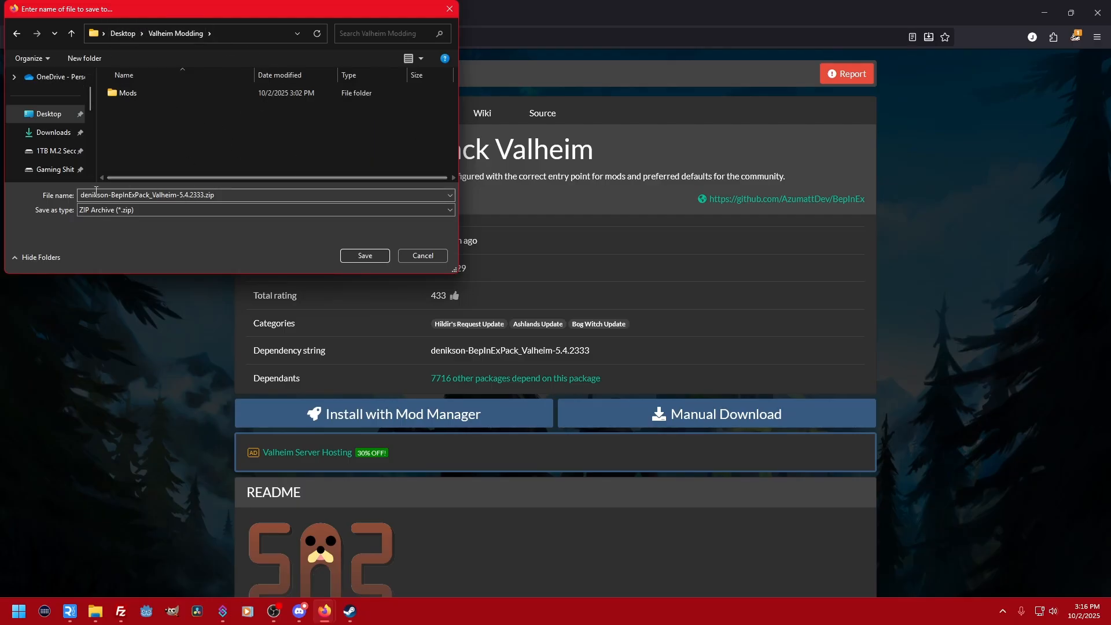
click(364, 256)
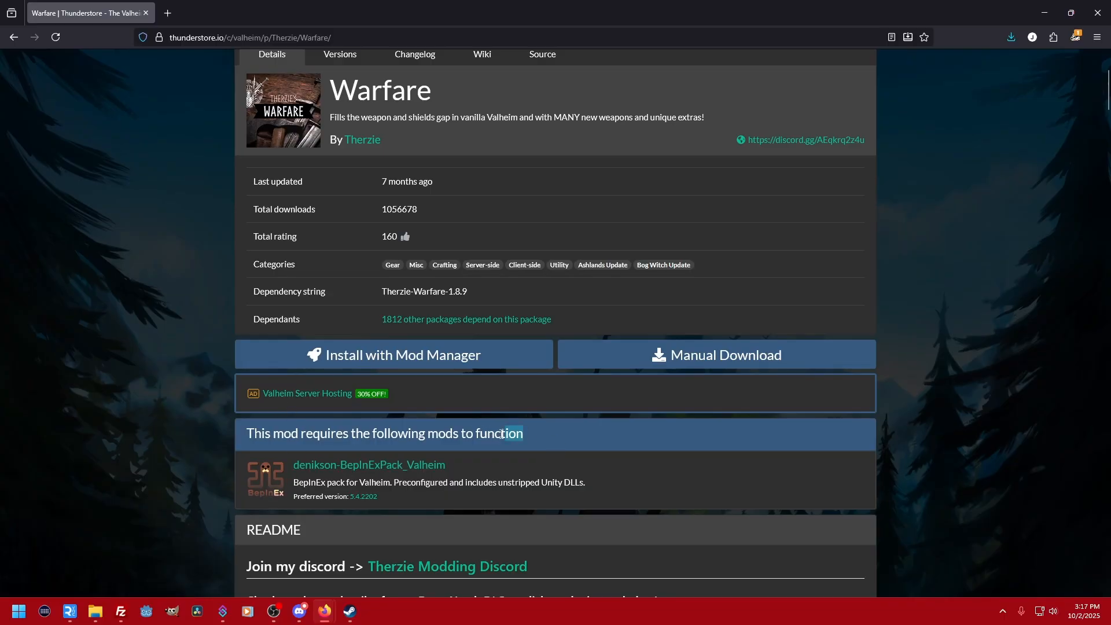
- Check which mods Warfare requires on its Thunderstore page, and return to the Therzie search results
drag(538, 438, 267, 436)
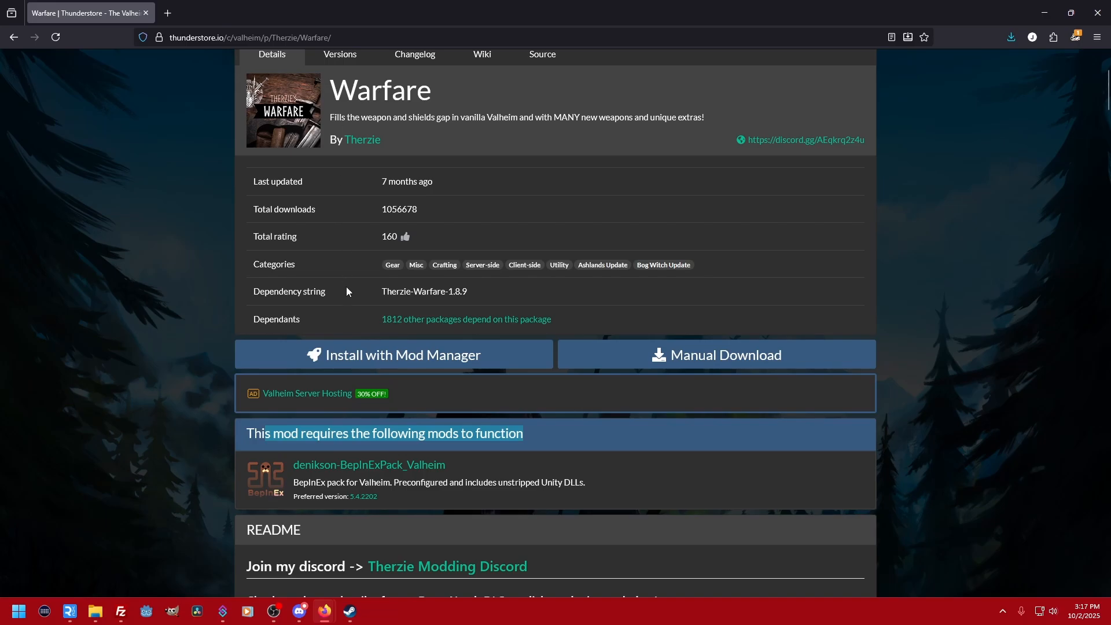
drag(430, 92, 449, 93)
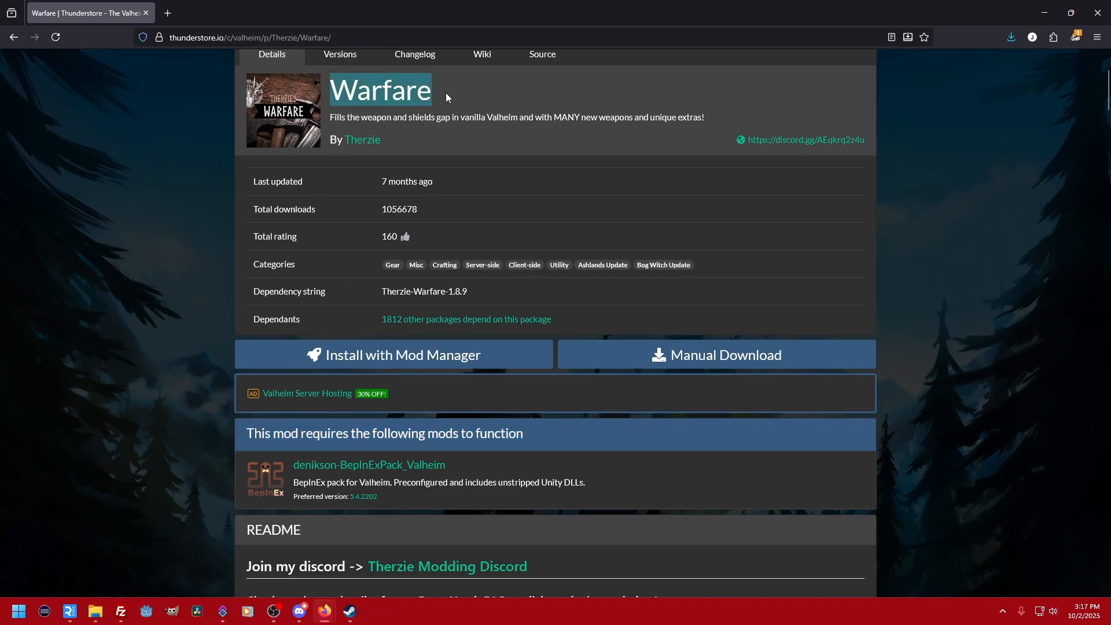
click(14, 37)
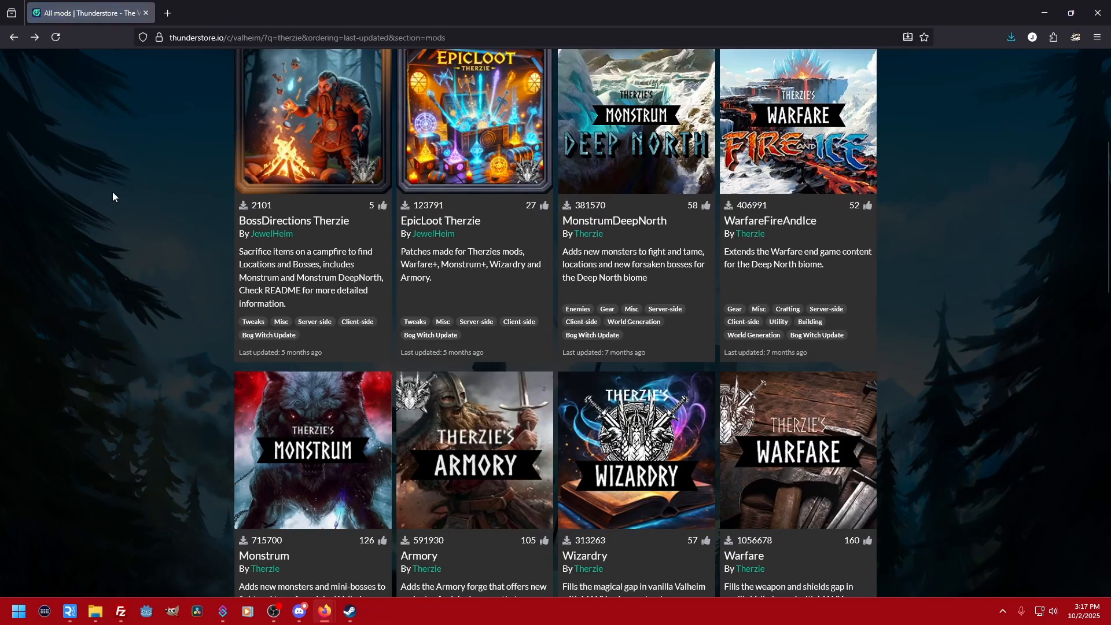
- Open Therzie's Armory mod in a new tab and follow its required-mods list to the Therzie-Warfare page
middle_click(479, 475)
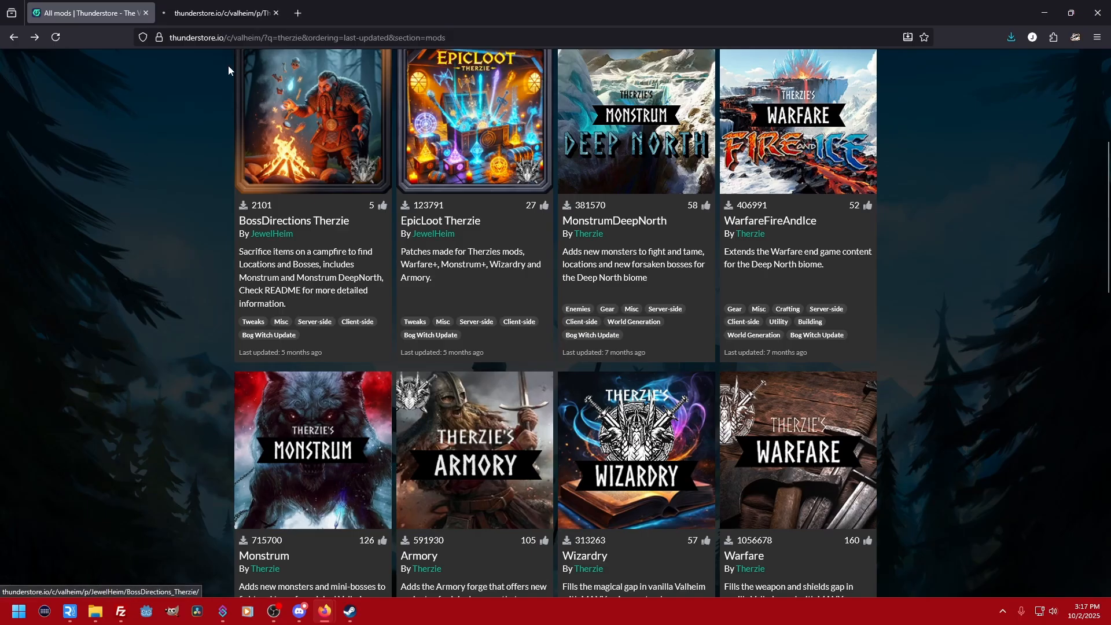
click(220, 16)
scroll(386, 307, down, 5)
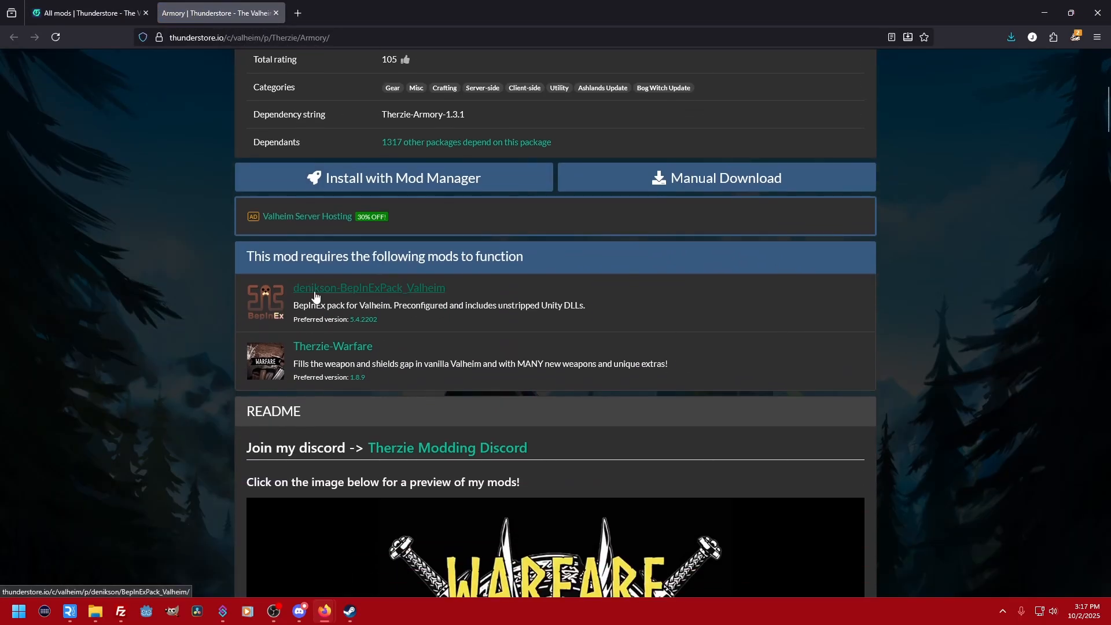
click(325, 349)
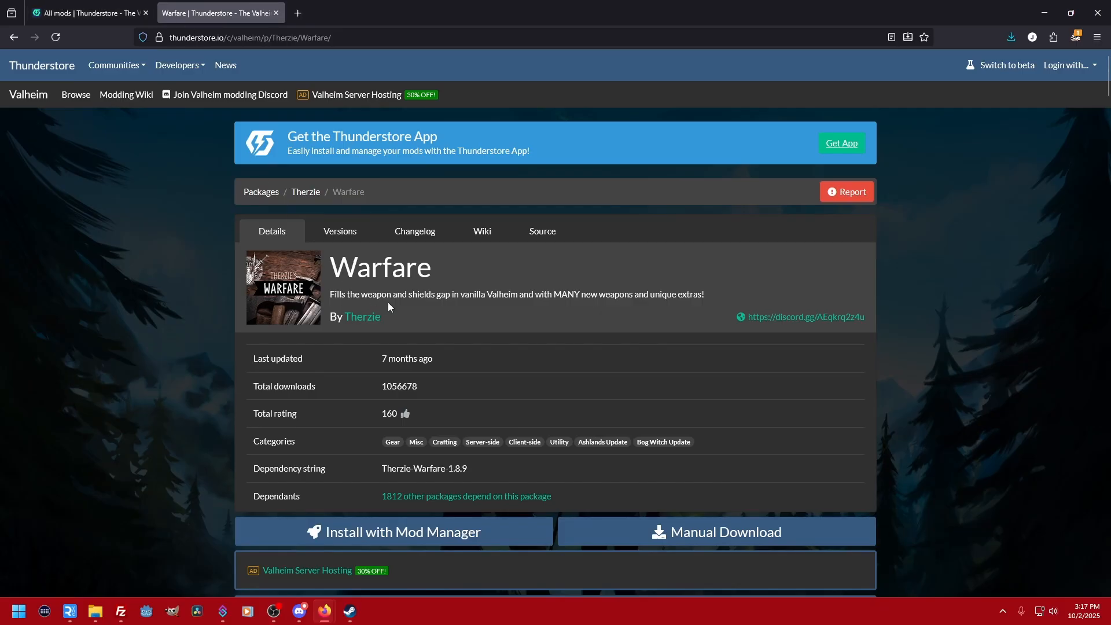
- Manually download Warfare into the Mods folder inside Valheim Modding, and close its tab
click(718, 532)
double_click(139, 93)
click(365, 255)
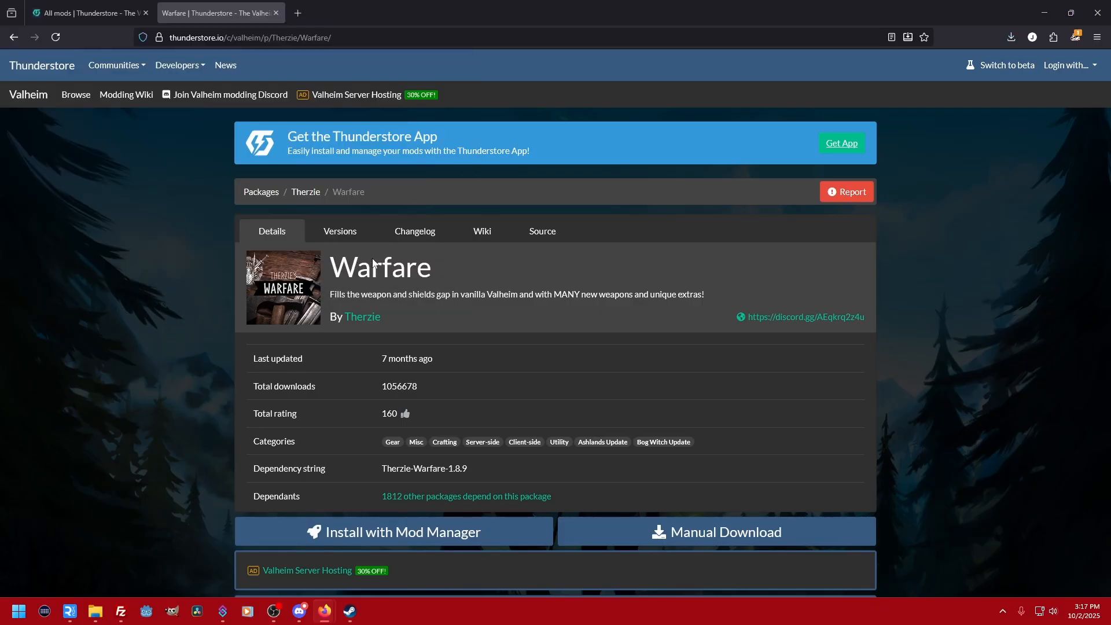
click(276, 13)
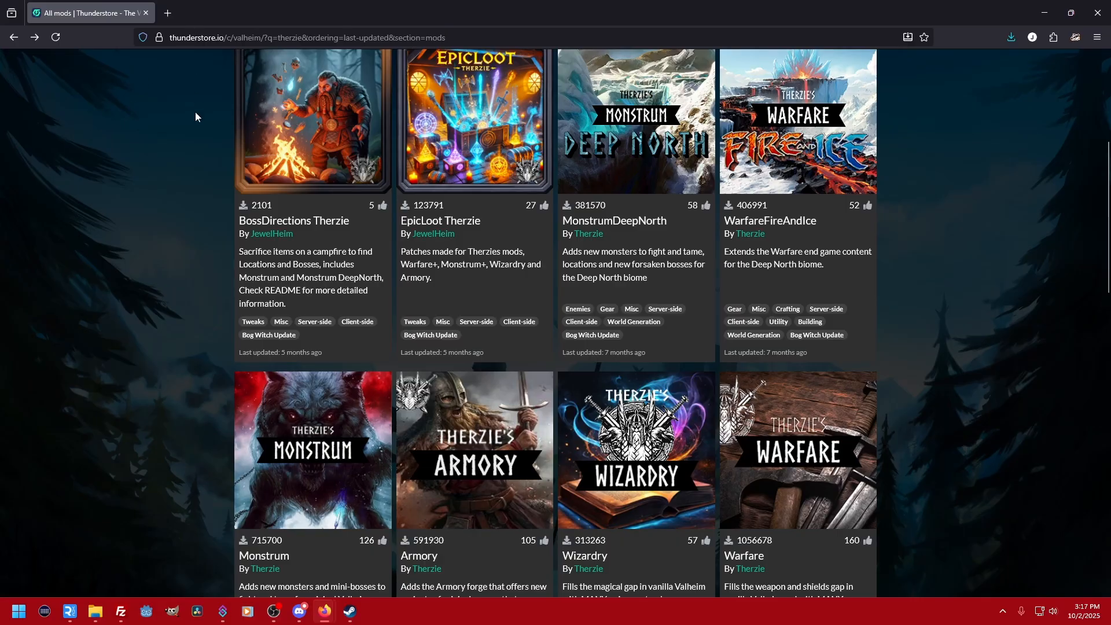
- Search the Thunderstore Valheim mods for planteverything
scroll(191, 133, up, 5)
click(358, 293)
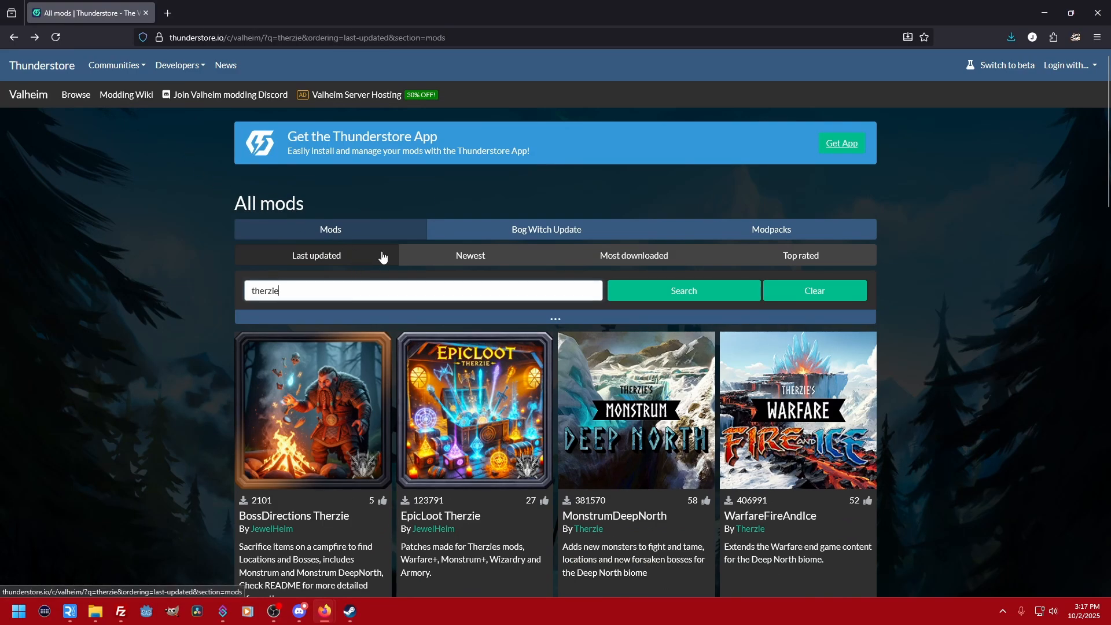
key(BackSpace)
key(BackSpace)
key(BackSpace)
key(BackSpace)
key(BackSpace)
key(BackSpace)
key(BackSpace)
text(planteverything)
key(Return)
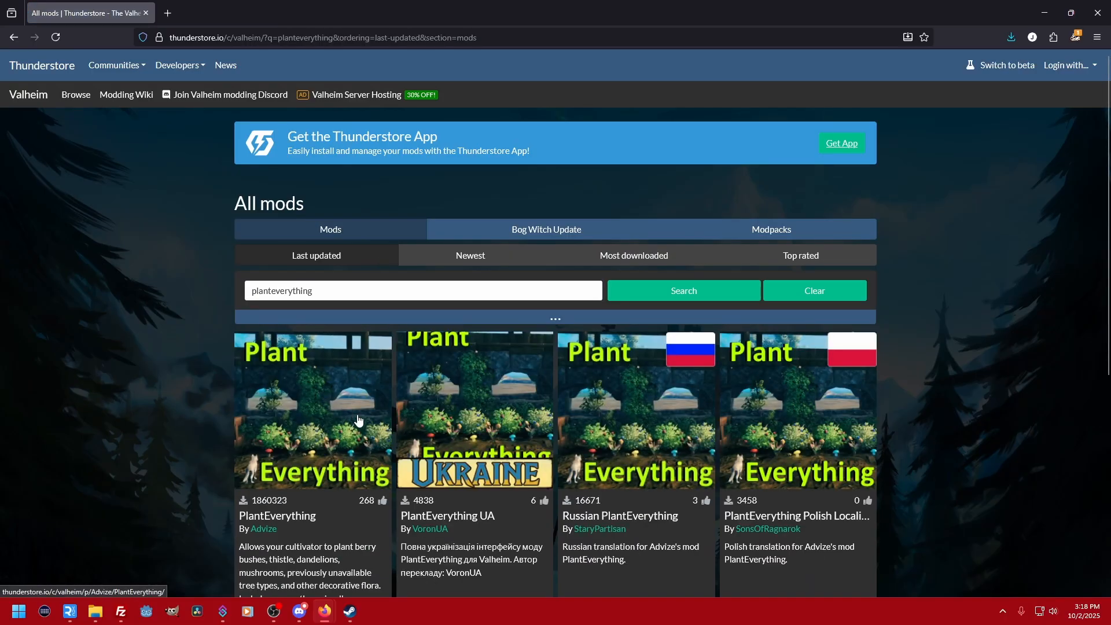
- Open PlantEverything by Advize and manually download Advize-PlantEverything-1.20.0.zip into the Mods folder
scroll(351, 422, down, 4)
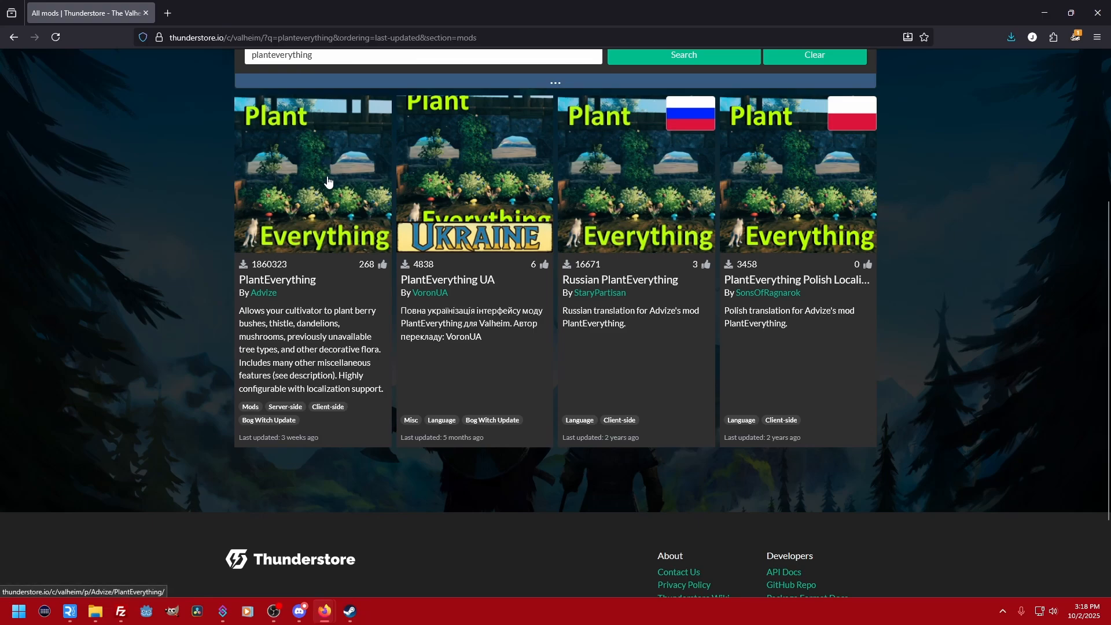
click(328, 181)
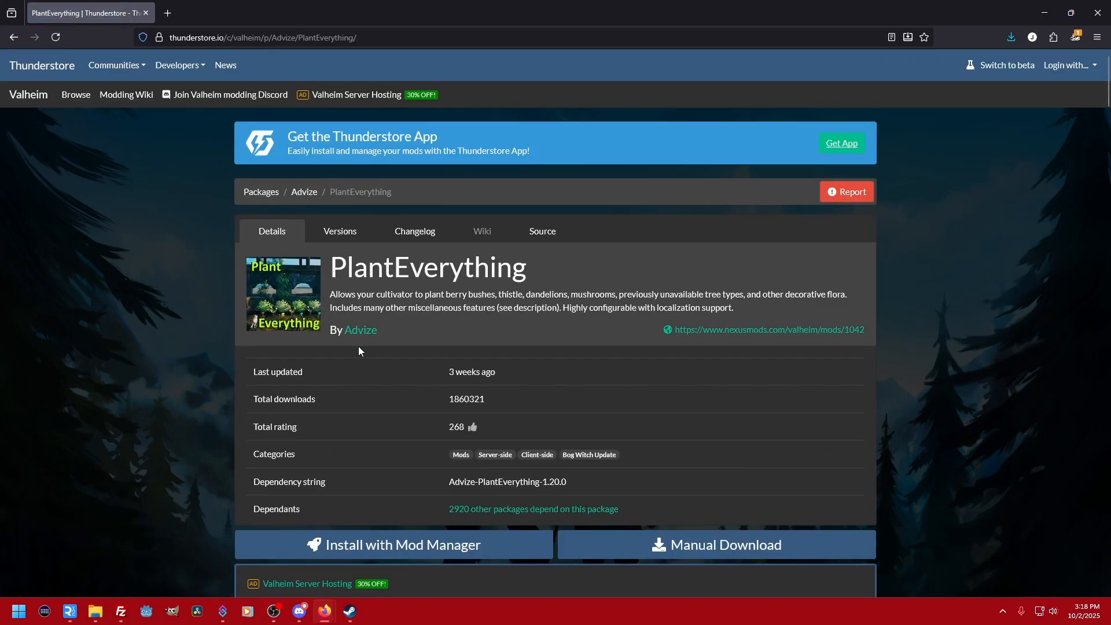
scroll(710, 544, down, 7)
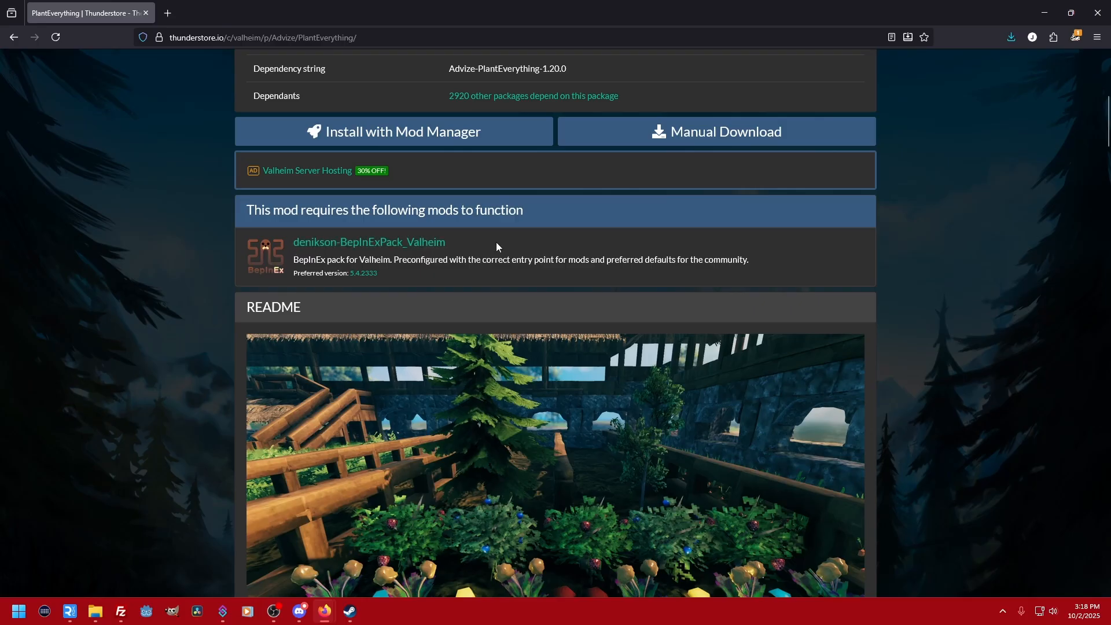
click(713, 136)
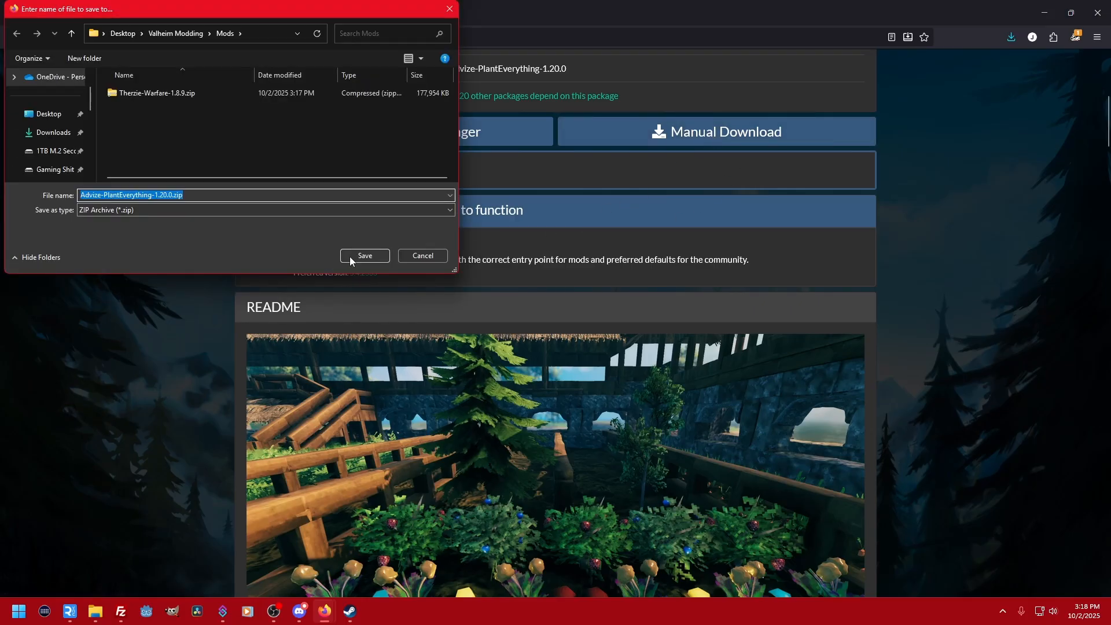
click(349, 255)
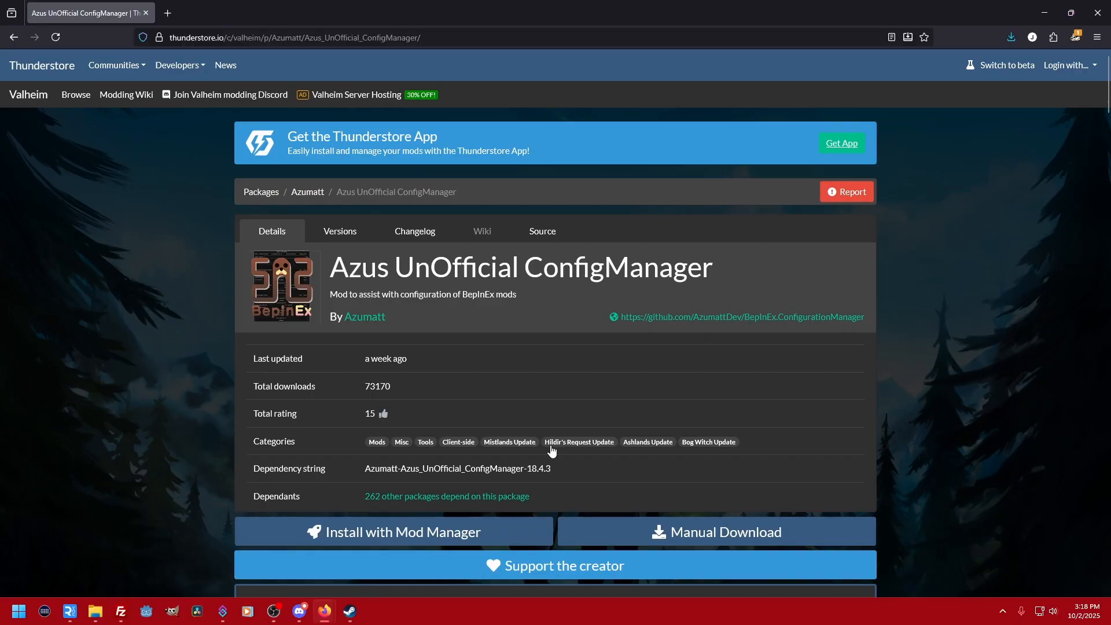
- Manually download Azumatt-Azus_UnOfficial_ConfigManager-18.4.3.zip from the Azus UnOfficial ConfigManager page into the Mods folder
scroll(558, 380, down, 2)
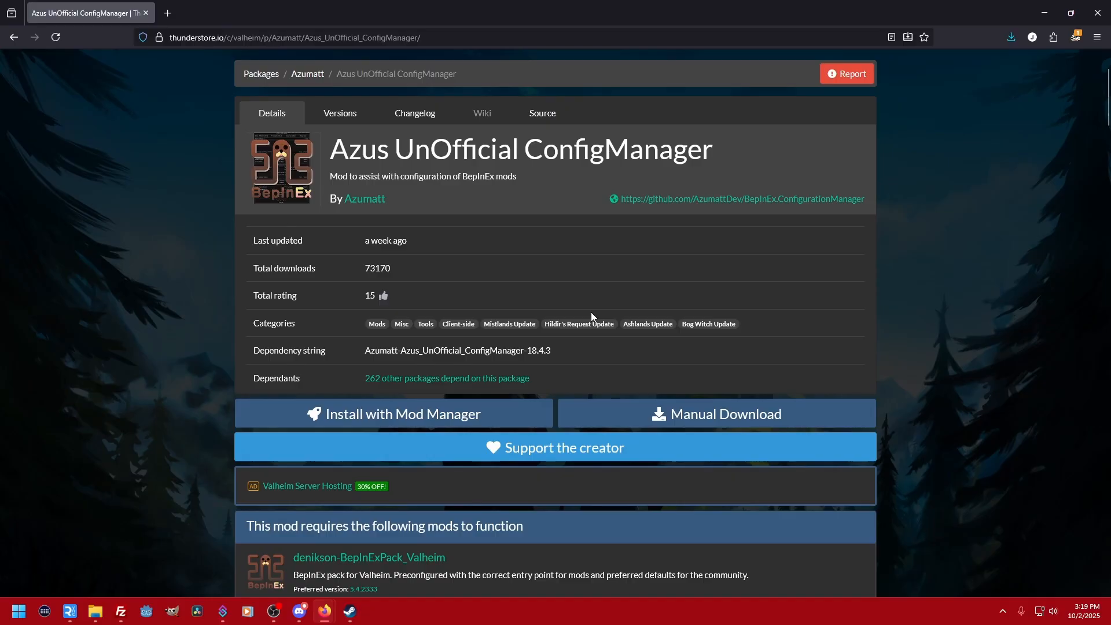
scroll(356, 469, down, 2)
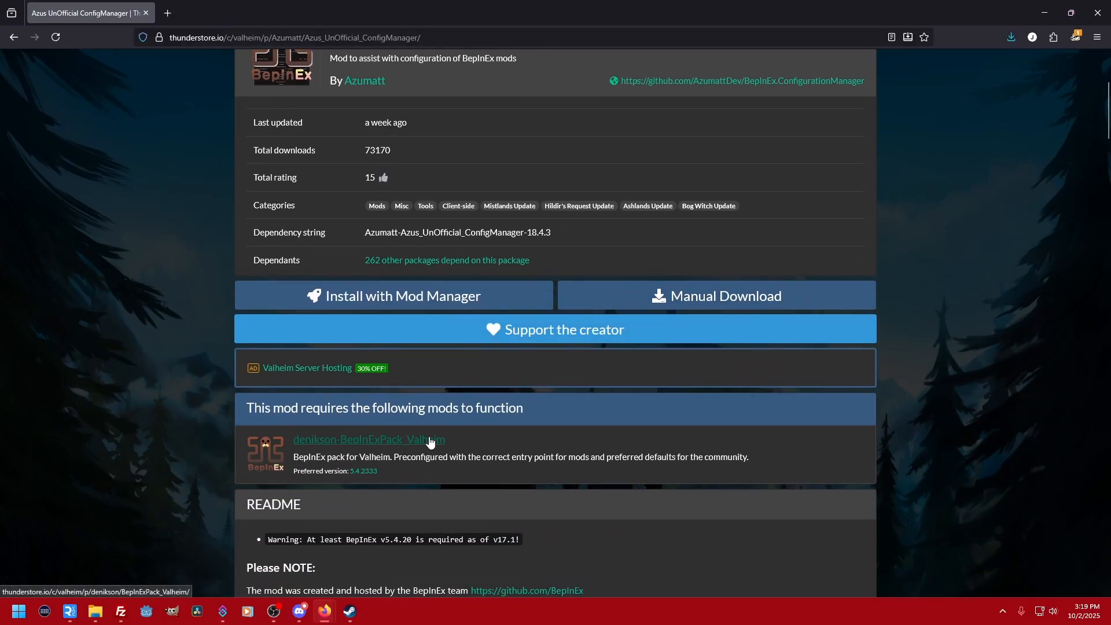
click(689, 297)
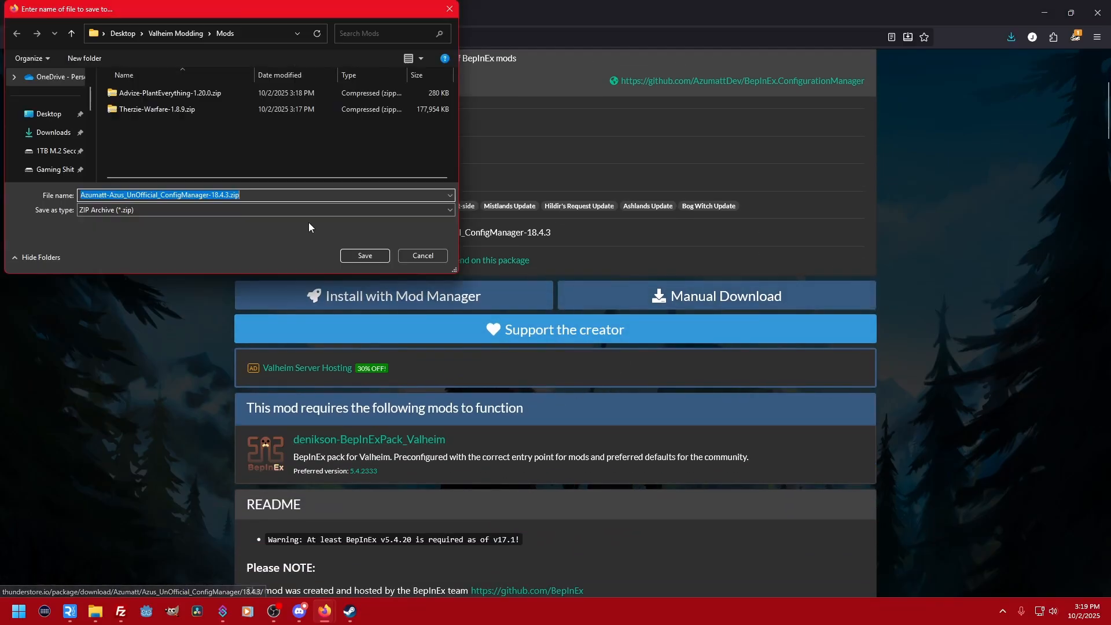
click(371, 254)
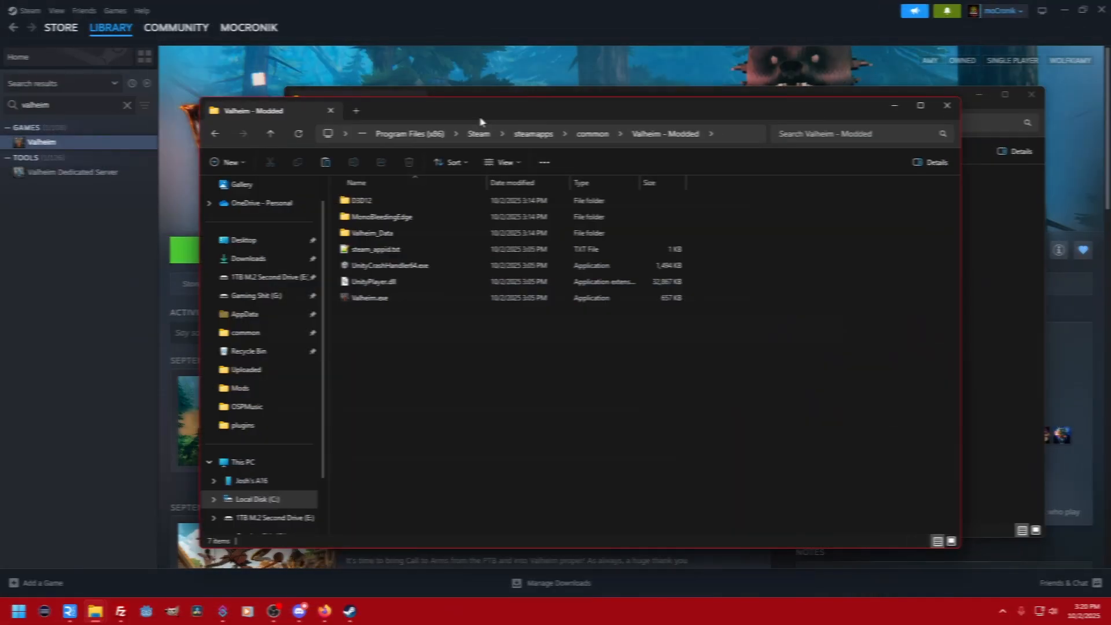
- Reopen Valheim - Modded from Steam's common folder and arrange its window beside the Valheim Modding window
click(593, 134)
scroll(467, 413, down, 1)
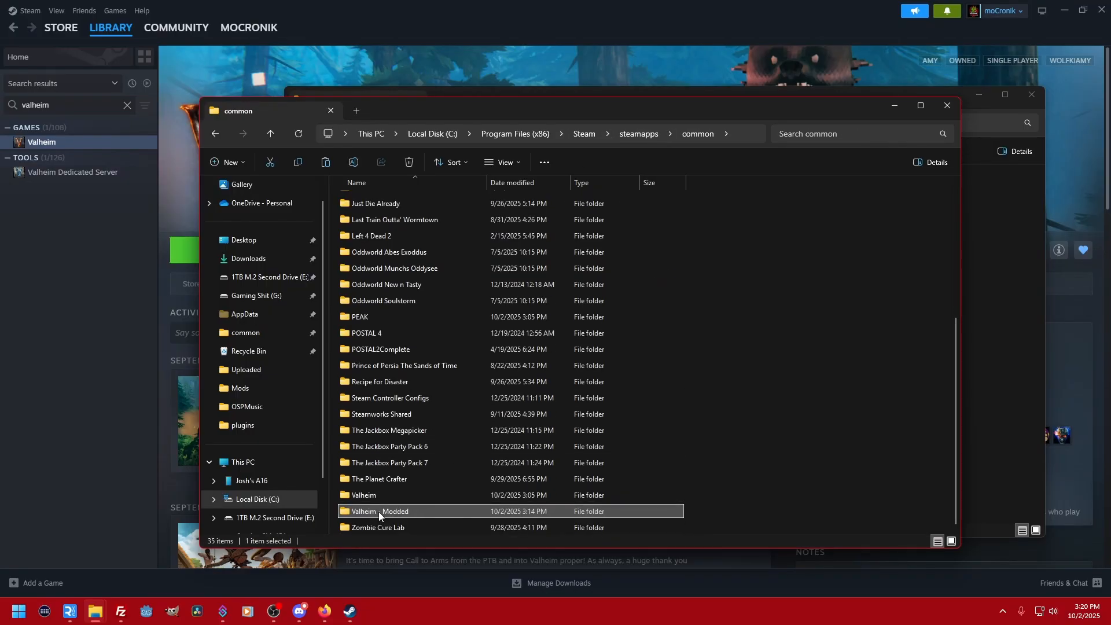
double_click(378, 512)
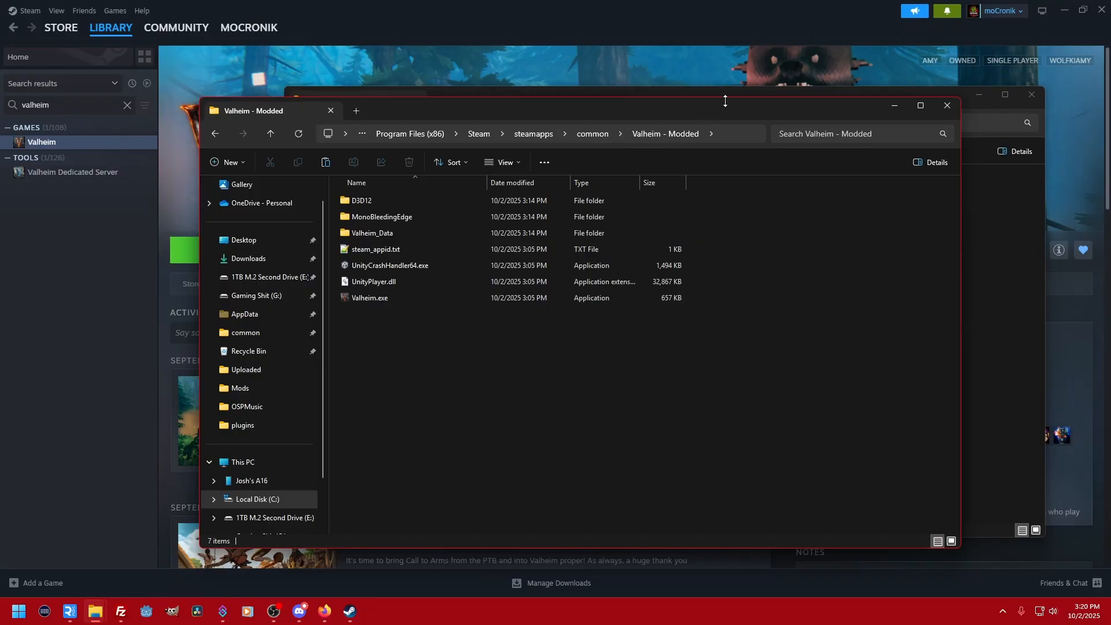
drag(719, 106, 546, 25)
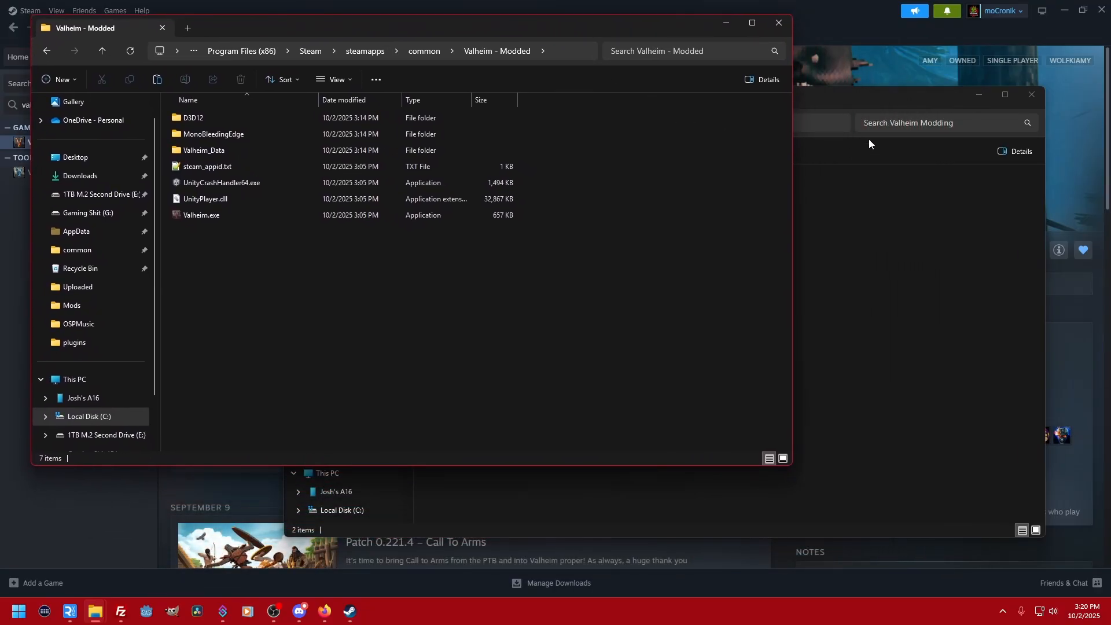
drag(874, 100, 907, 114)
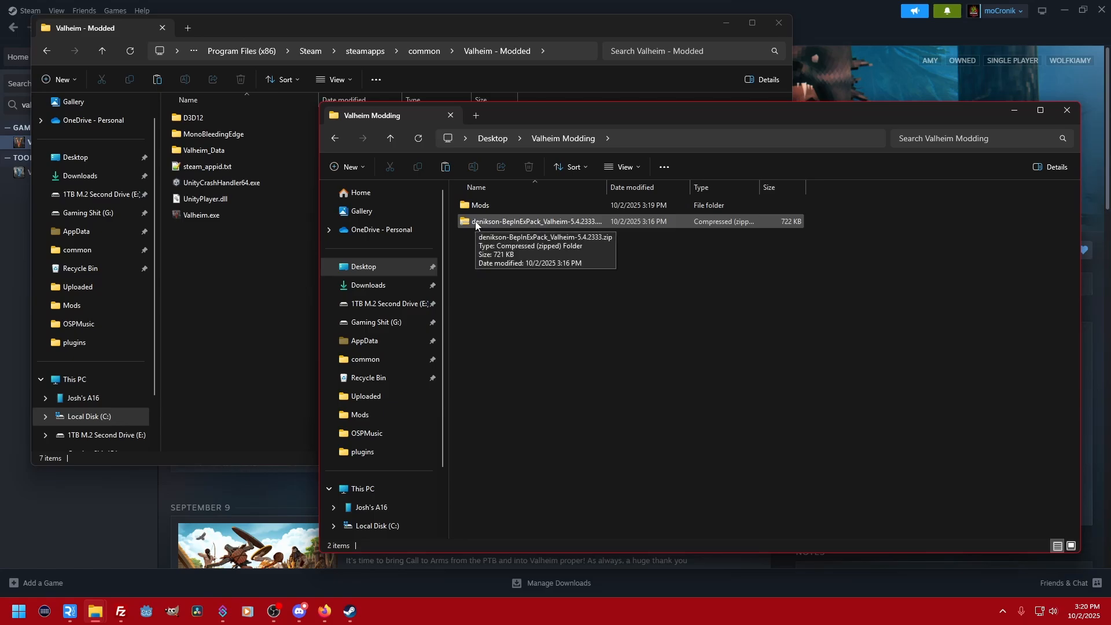
- Copy everything inside the BepInExPack_Valheim folder of denikson-BepInExPack_Valheim-5.4.2333.zip into the Valheim - Modded folder
double_click(529, 223)
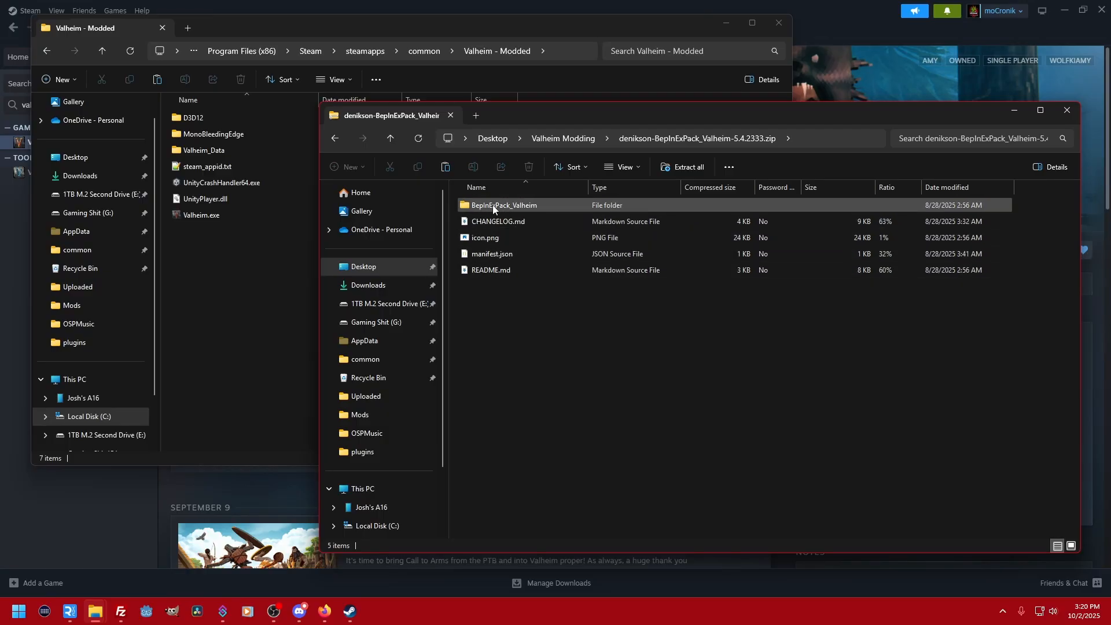
double_click(532, 207)
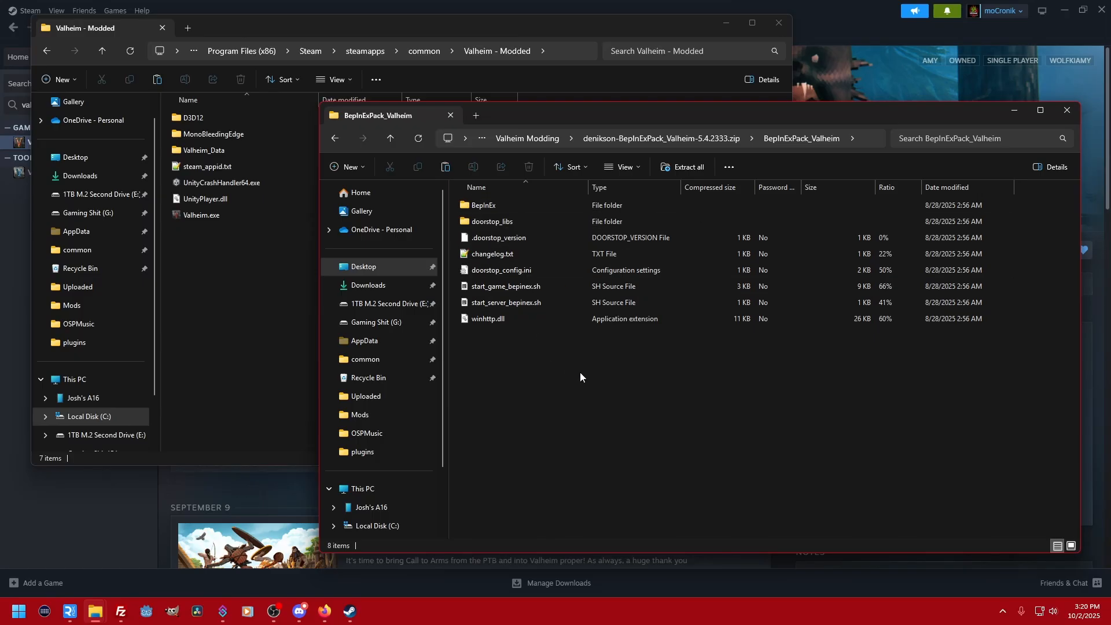
drag(520, 352, 216, 254)
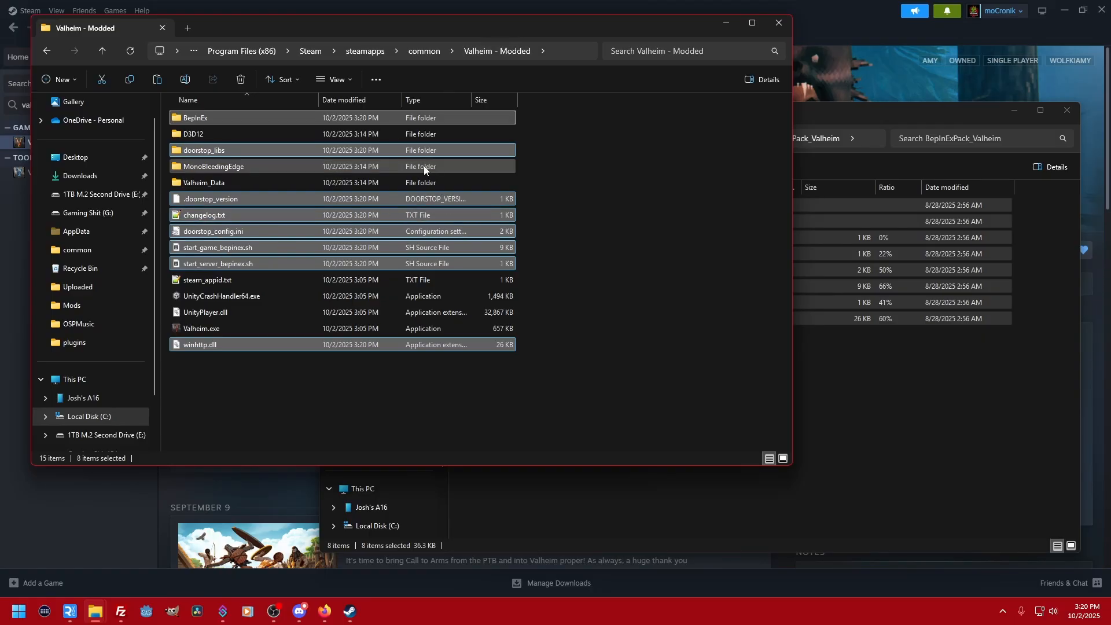
click(234, 104)
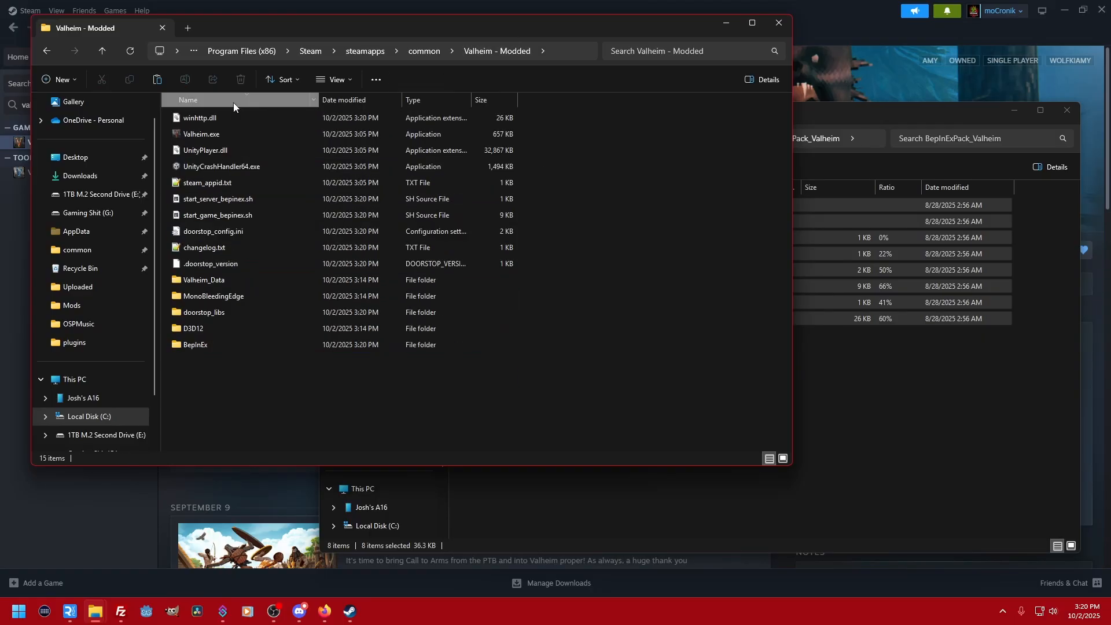
click(234, 105)
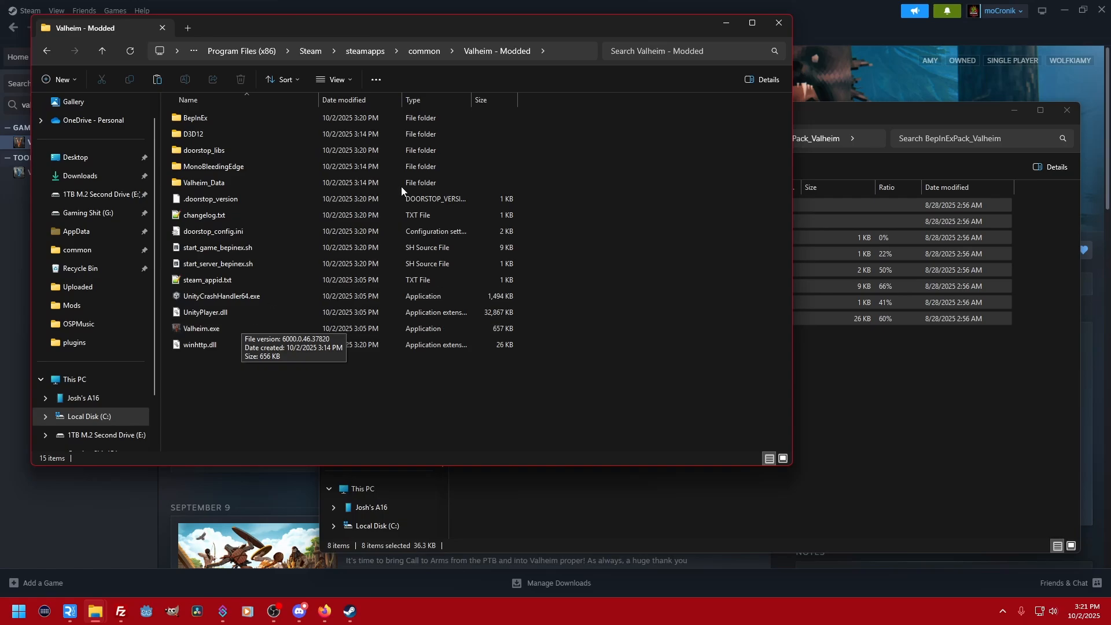
- Reopen Valheim - Modded from the common folder and launch its Valheim.exe
click(424, 51)
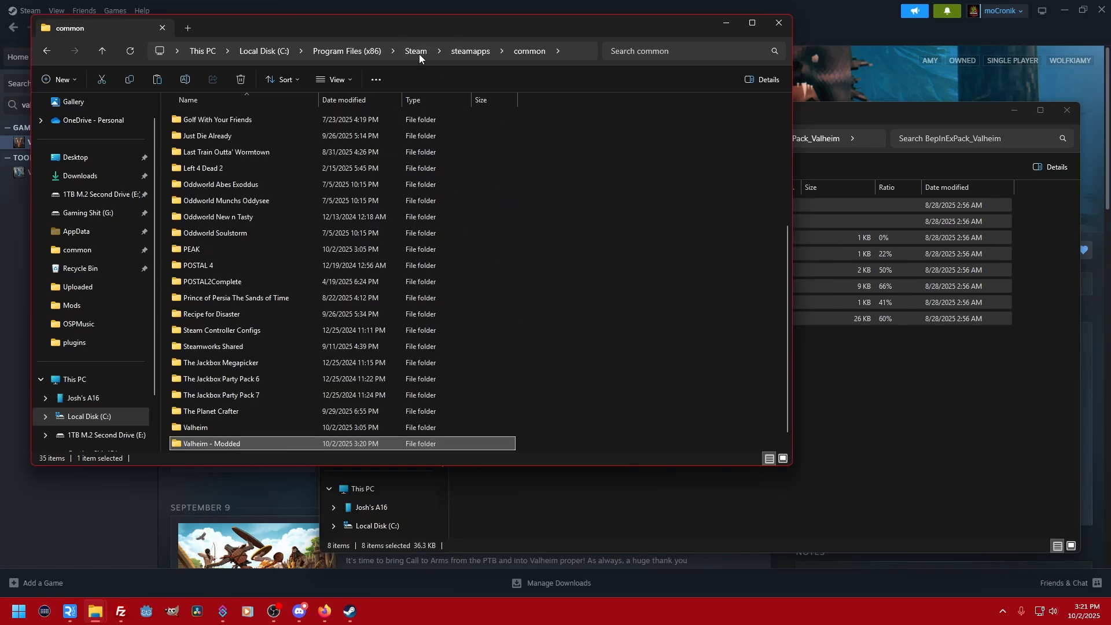
double_click(216, 445)
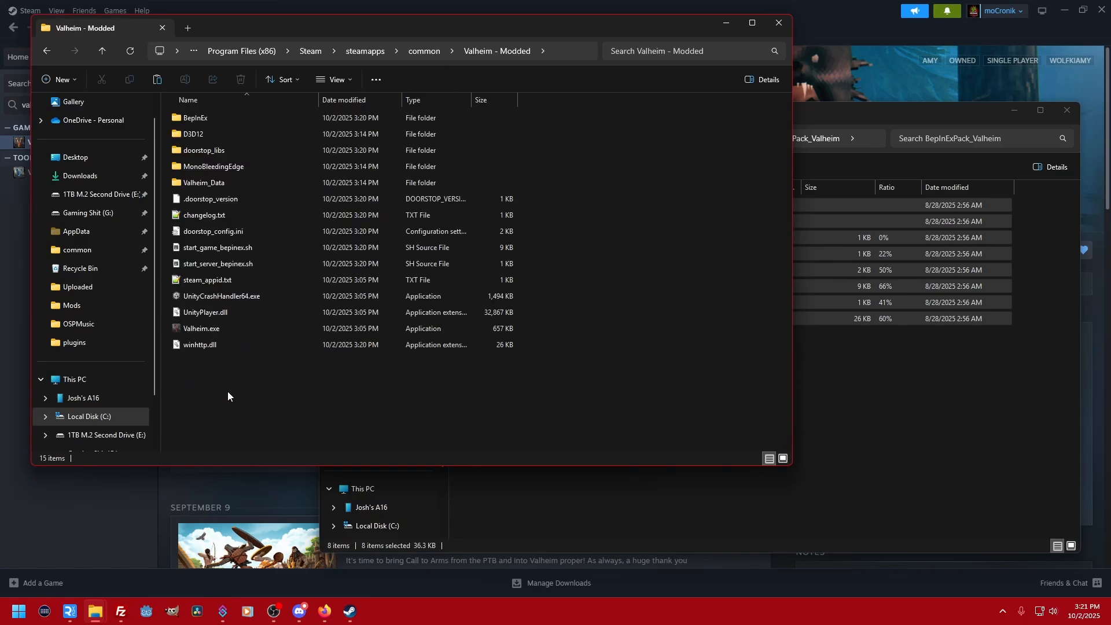
double_click(252, 328)
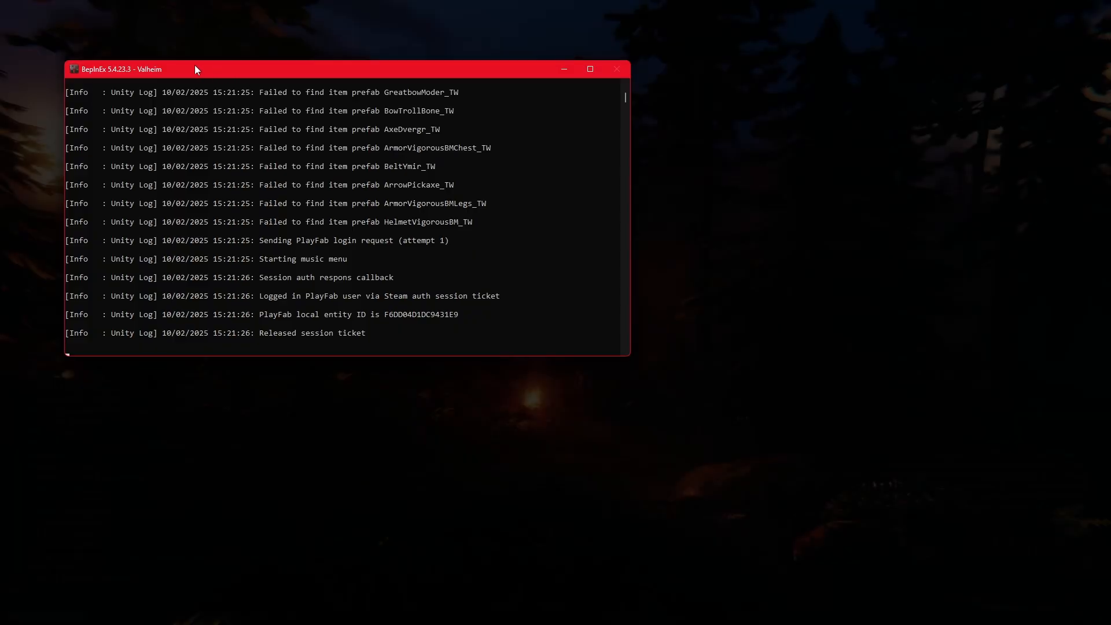
- Review the BepInEx console log, bring the game to the front without closing the console, and quit from Valheim's main menu
scroll(437, 234, up, 13)
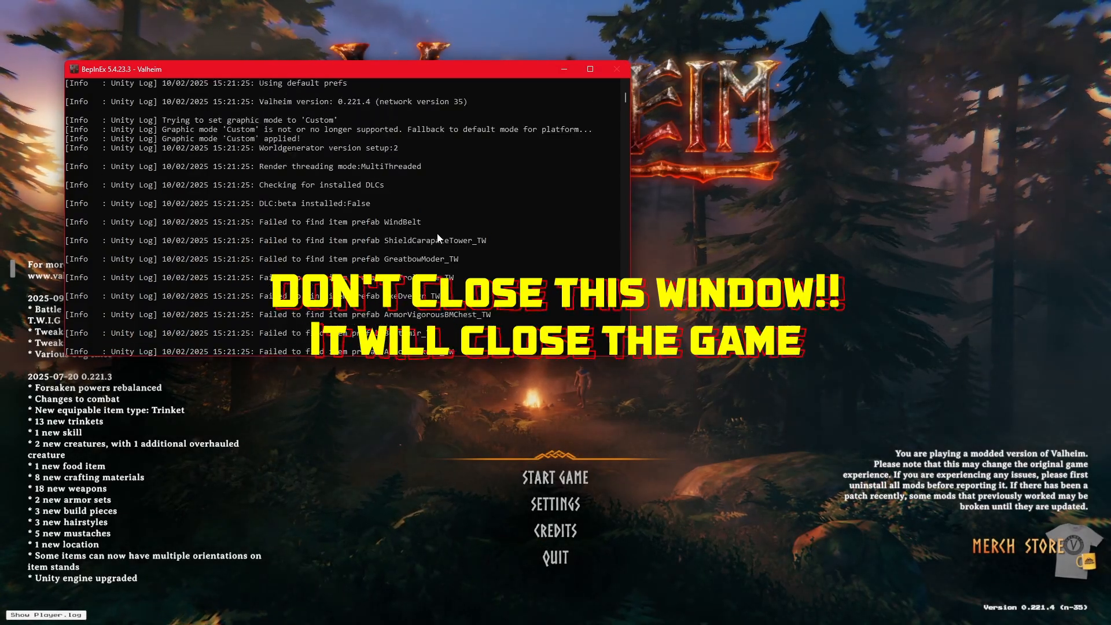
scroll(438, 234, down, 9)
scroll(437, 237, down, 4)
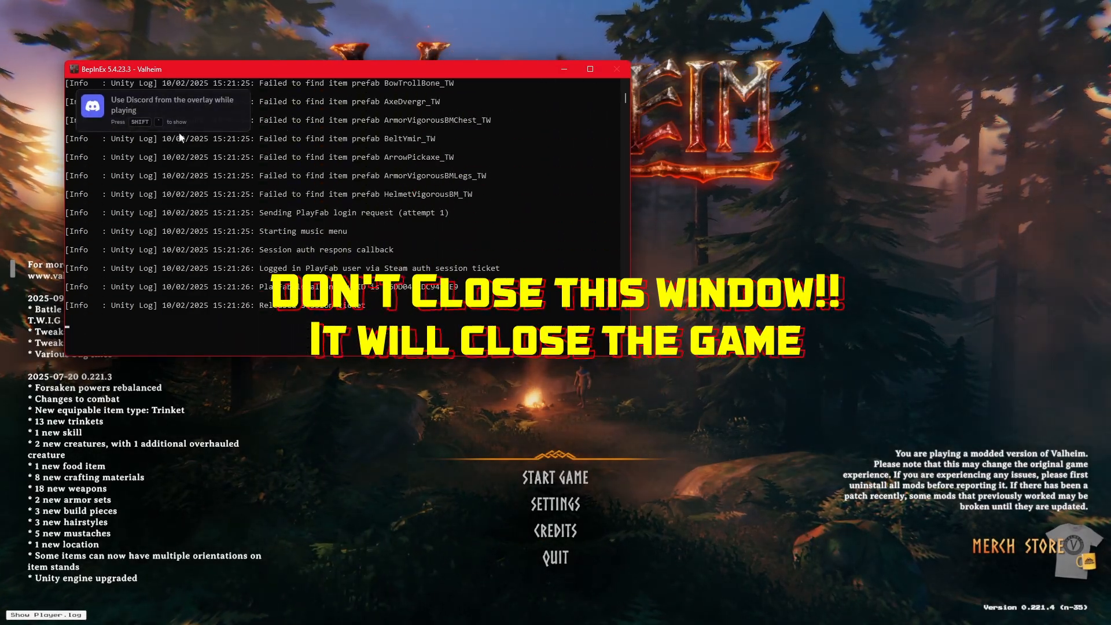
click(828, 237)
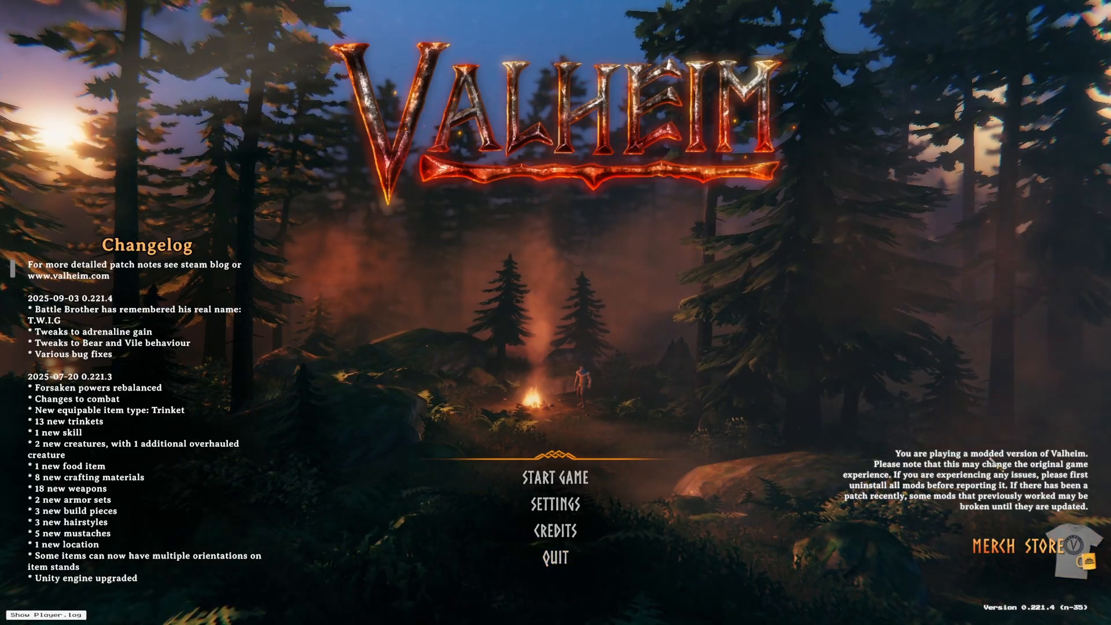
click(559, 560)
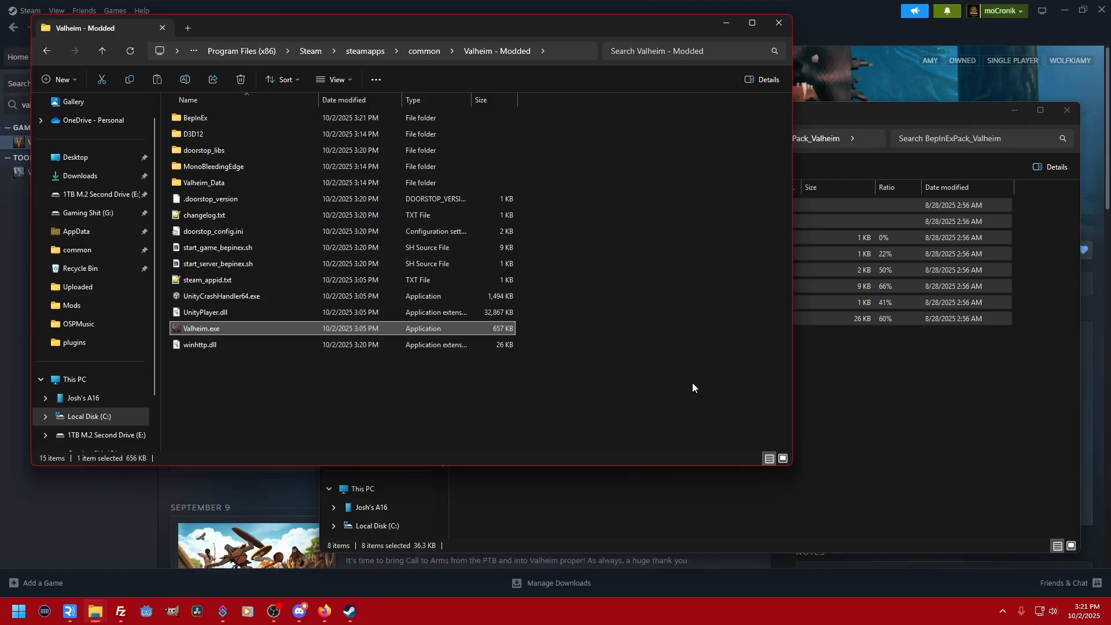
- Open the plugins folder inside BepInEx in the Valheim - Modded folder
click(694, 373)
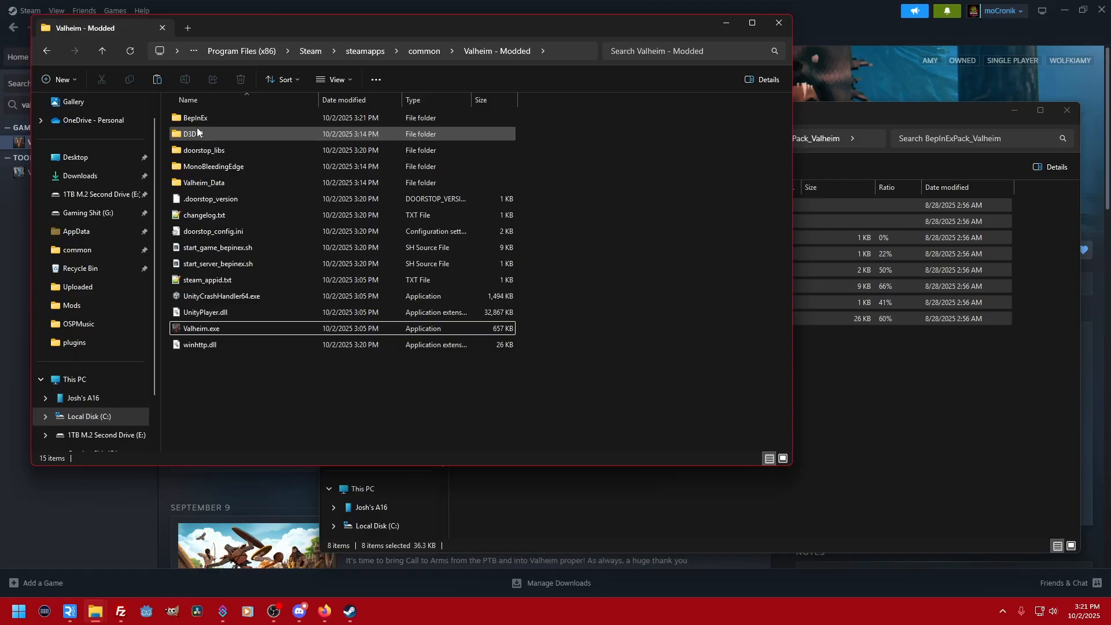
mouse_move(197, 132)
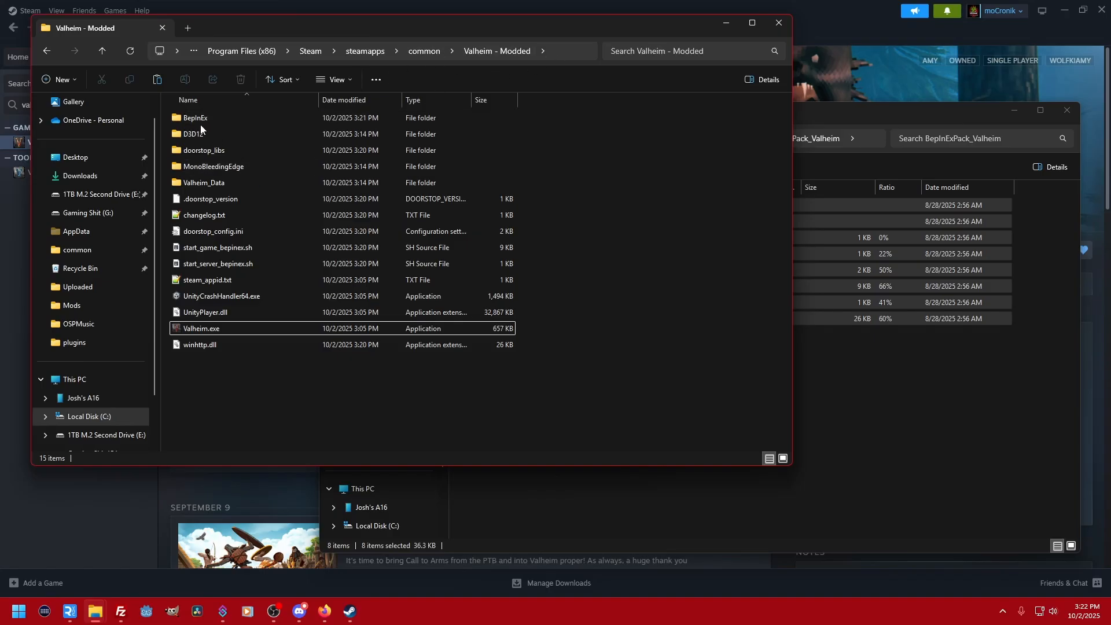
double_click(214, 119)
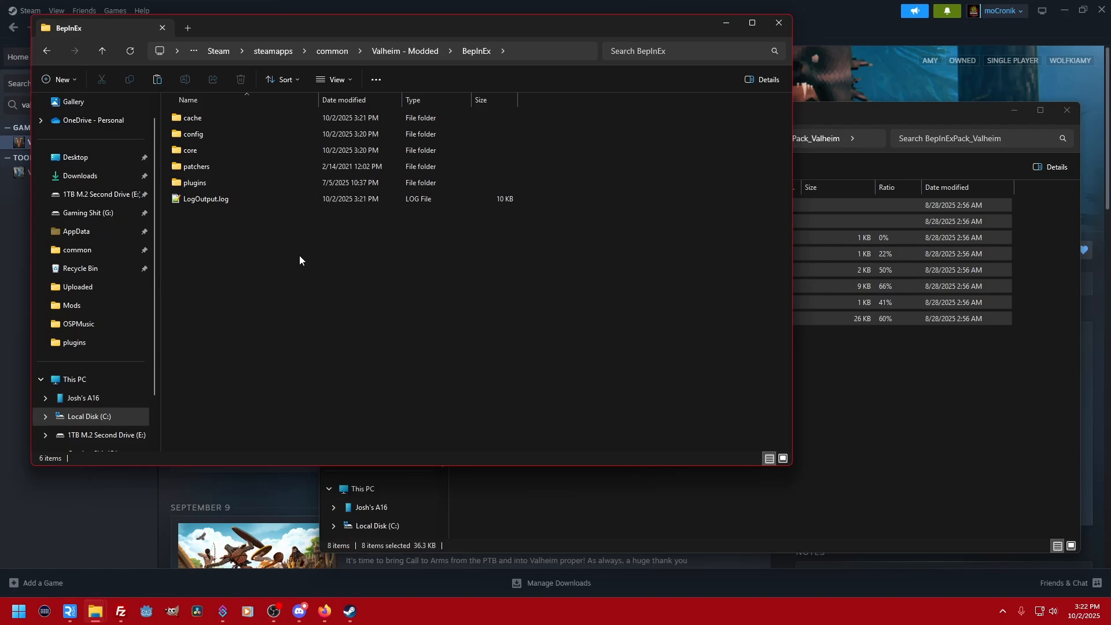
double_click(206, 188)
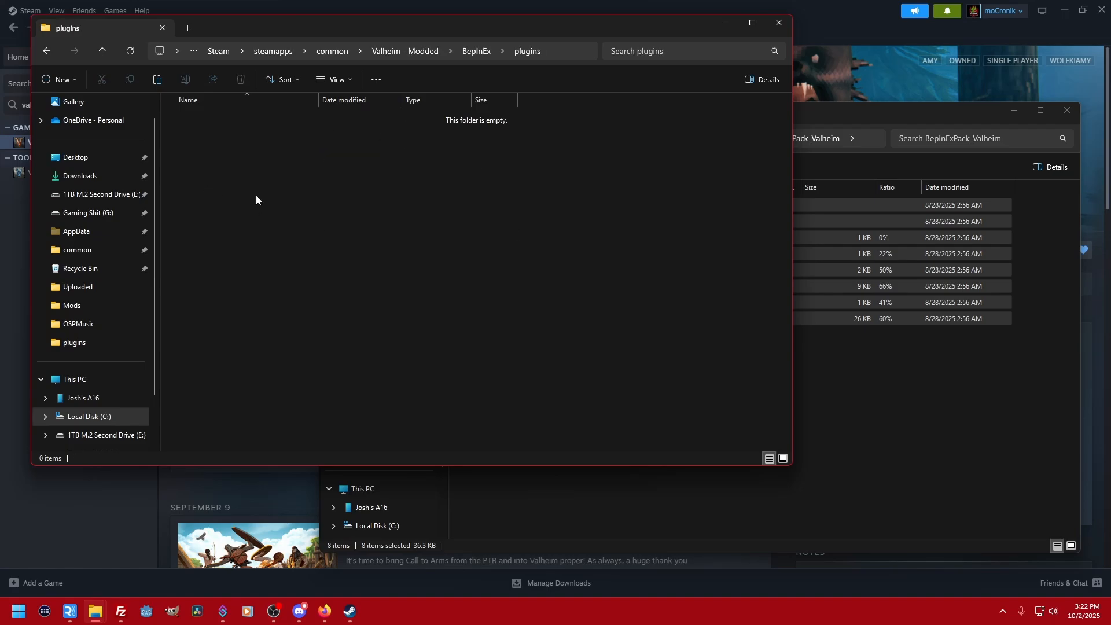
- In the other window, open the BepInEx folder of Azumatt-Azus_UnOfficial_ConfigManager-18.4.3.zip, found in Valheim Modding's Mods folder
click(894, 398)
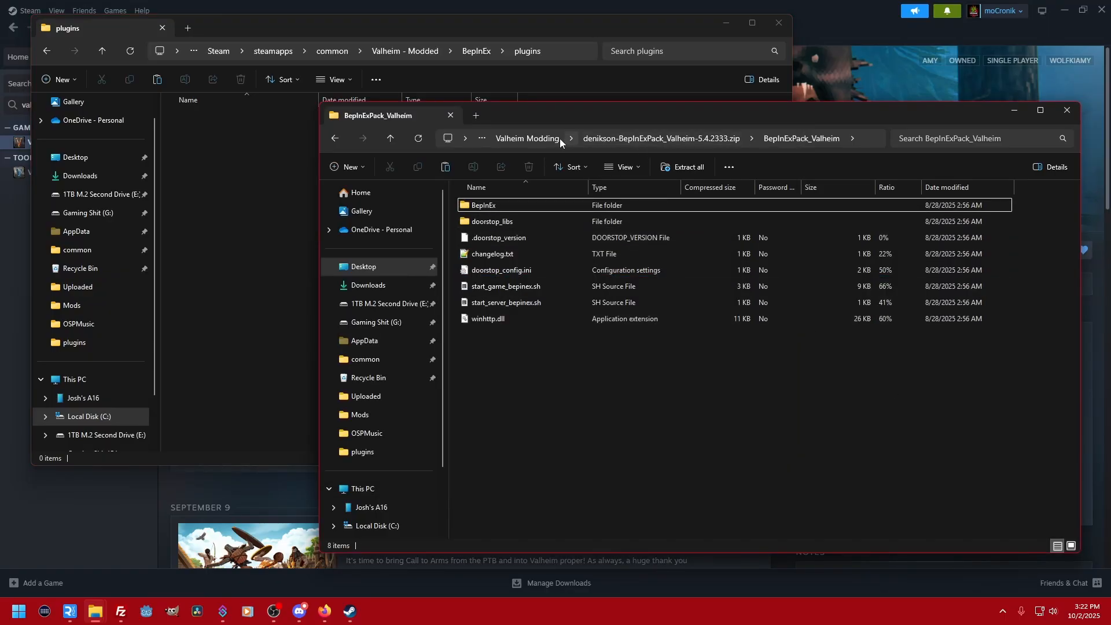
click(522, 138)
click(471, 207)
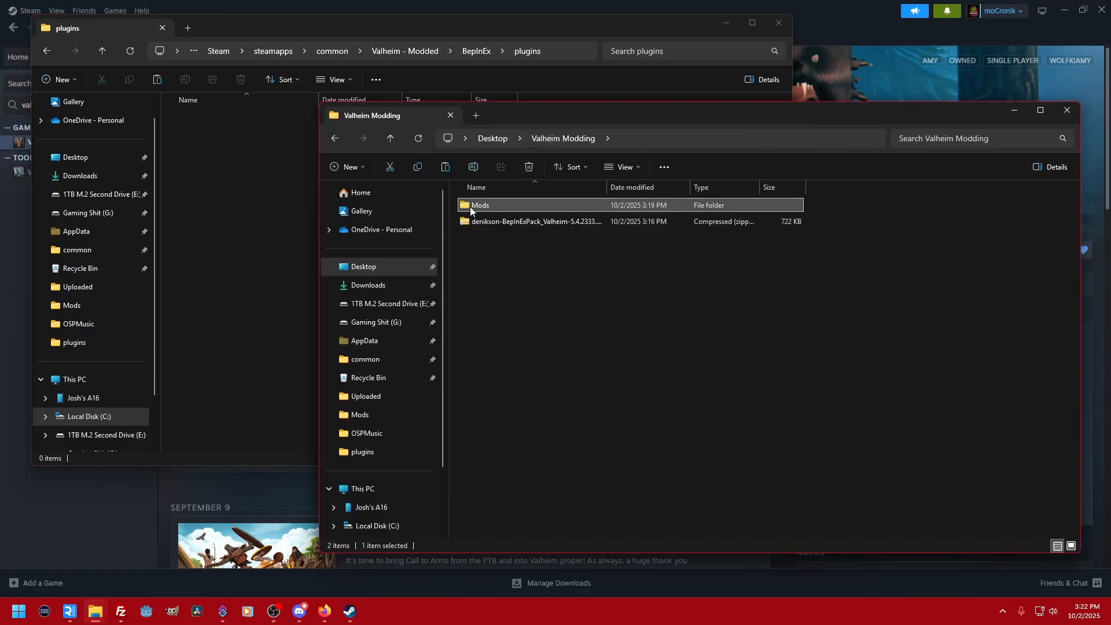
double_click(471, 207)
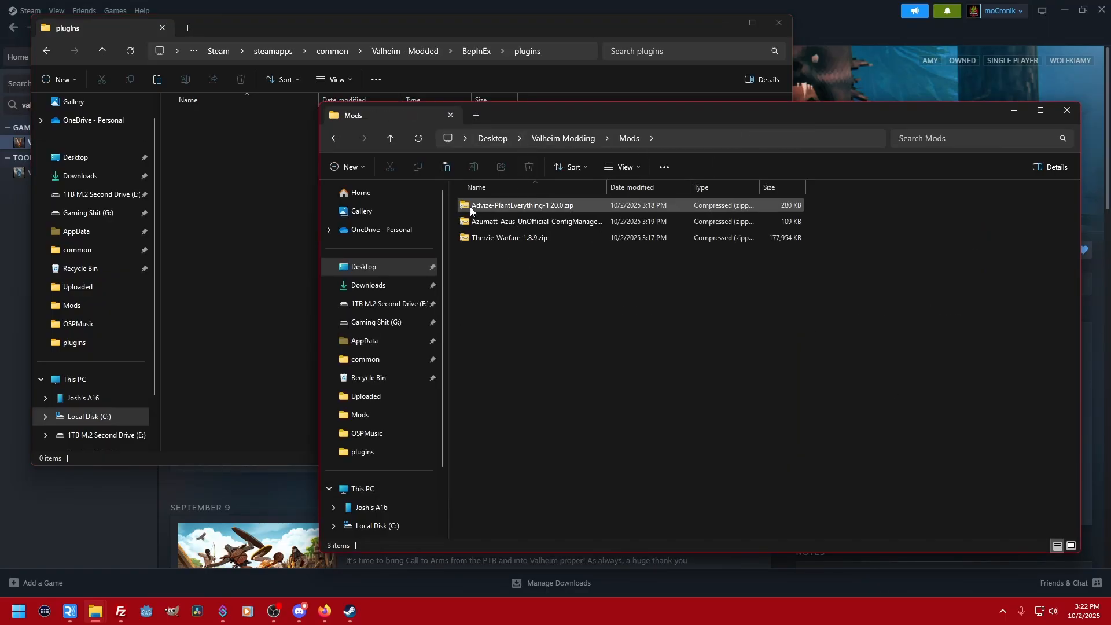
double_click(544, 223)
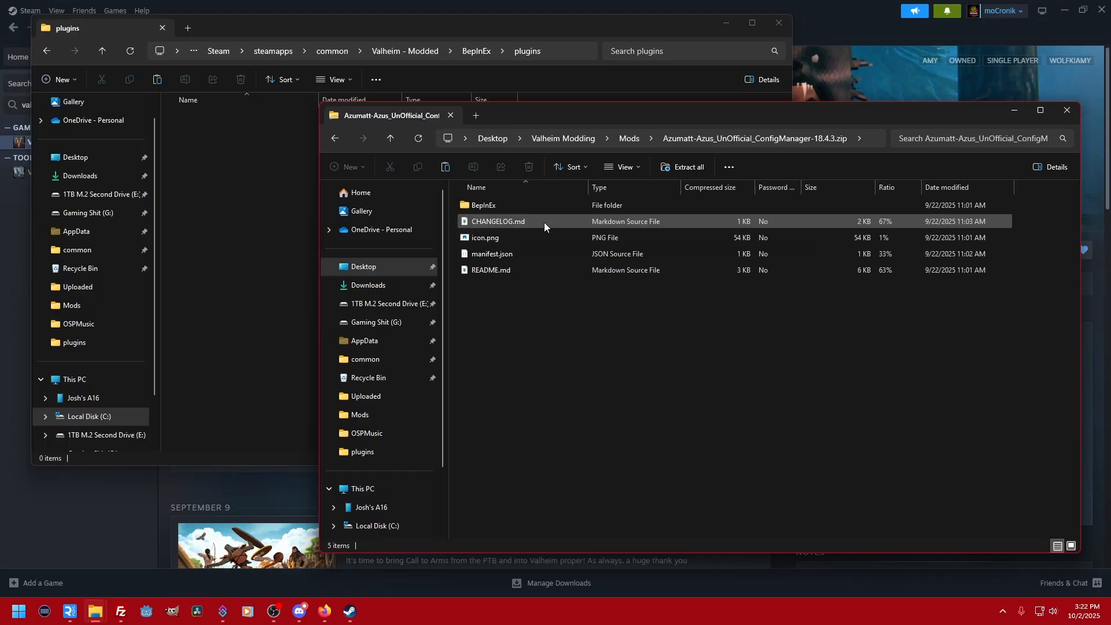
click(630, 139)
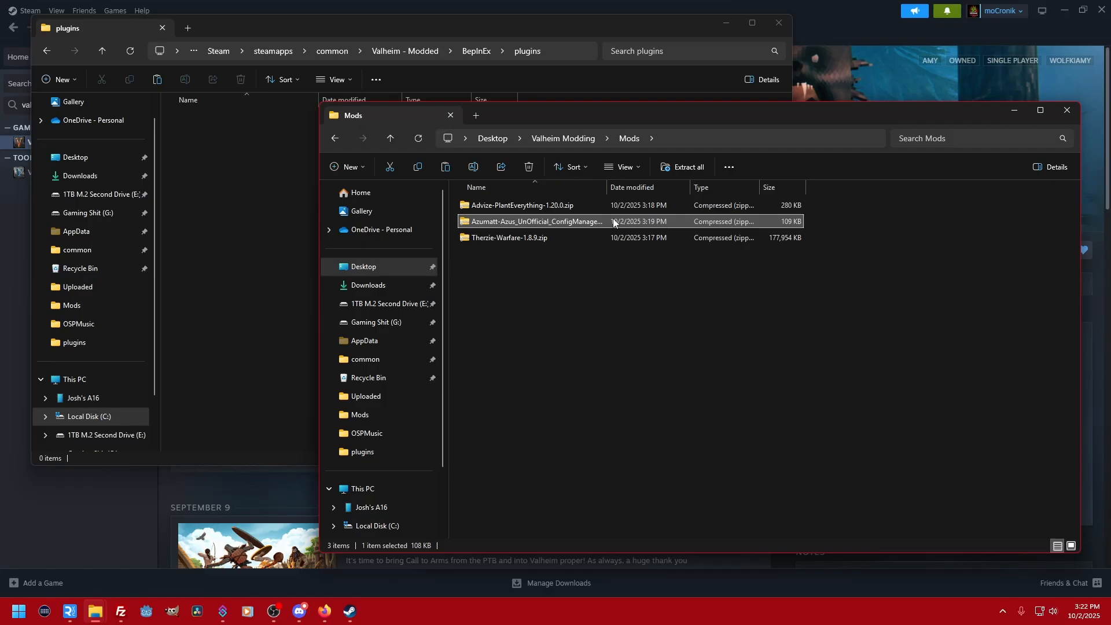
double_click(498, 221)
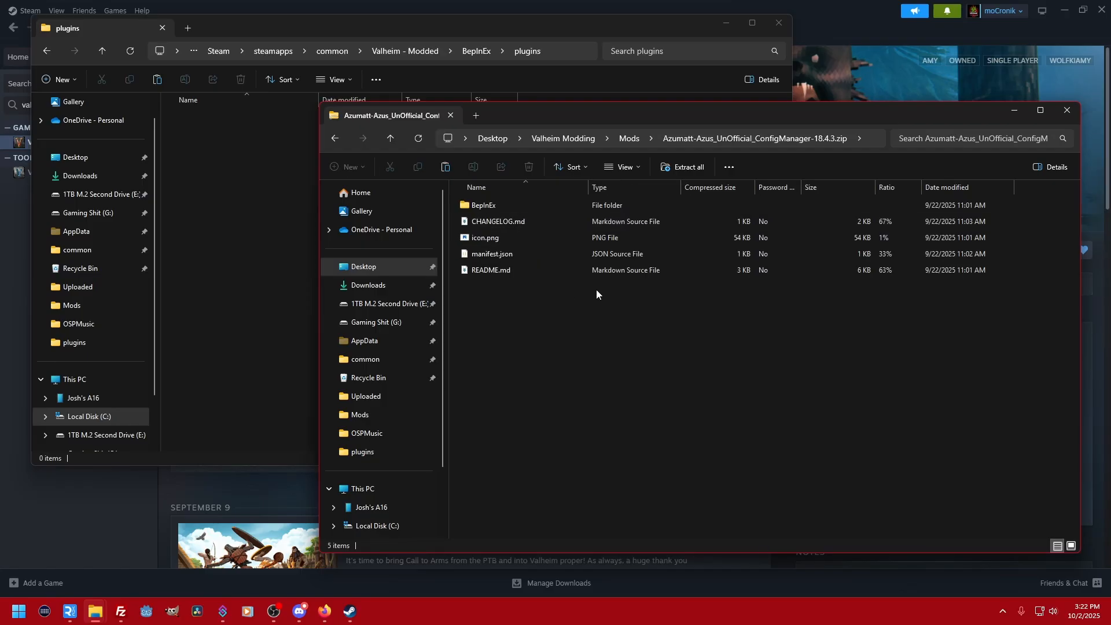
double_click(480, 208)
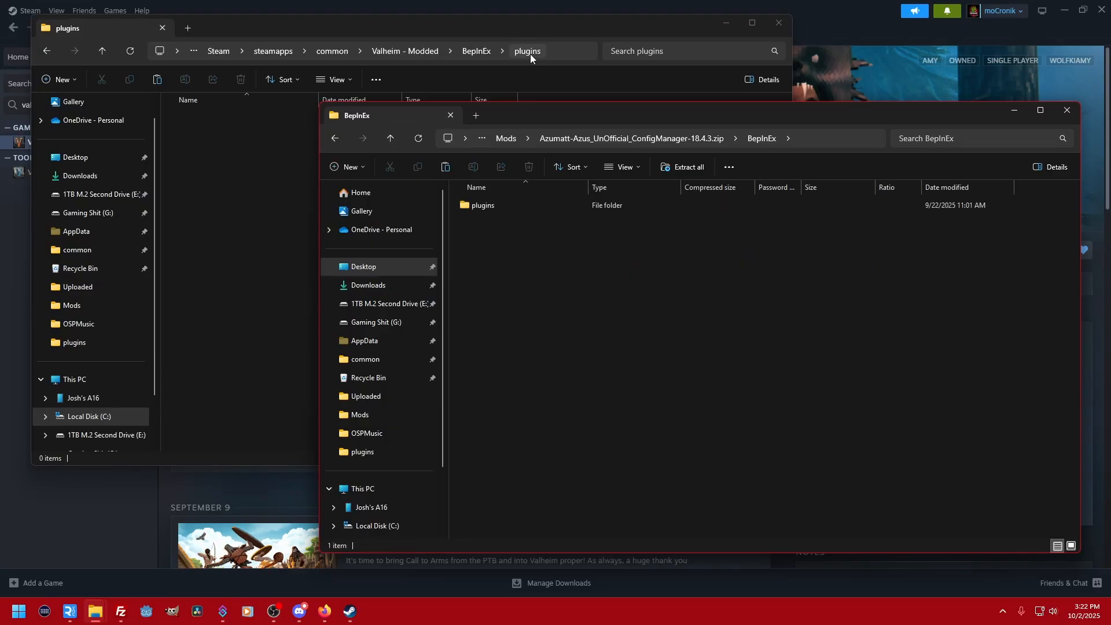
- Copy ConfigurationManager.dll and ConfigurationManager.xml from the archive's plugins folder into the BepInEx plugins folder of Valheim - Modded
click(476, 52)
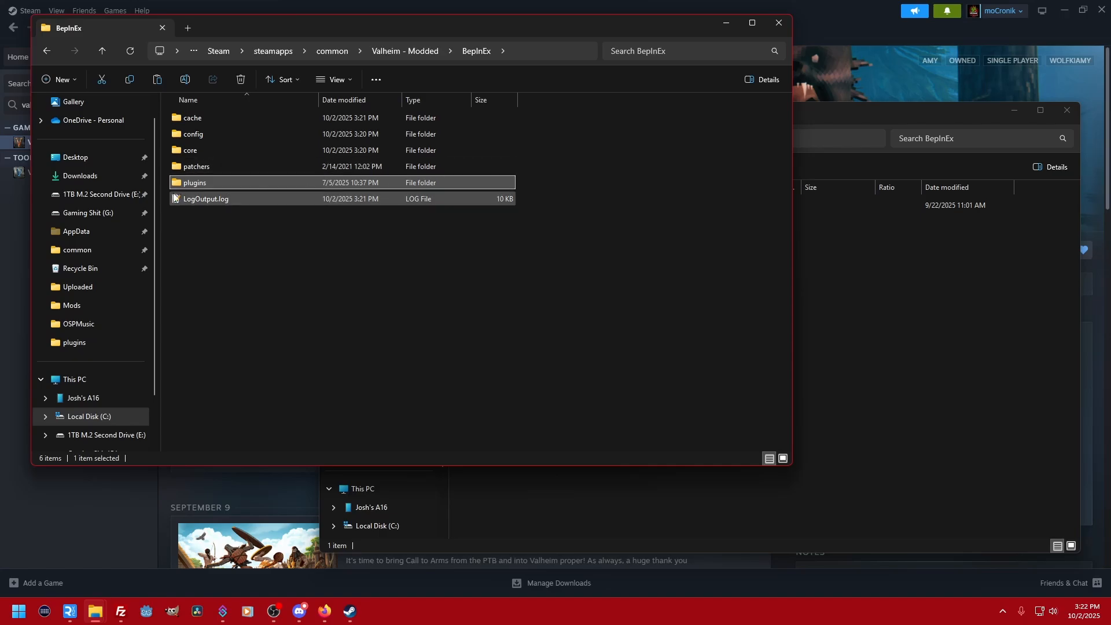
click(854, 256)
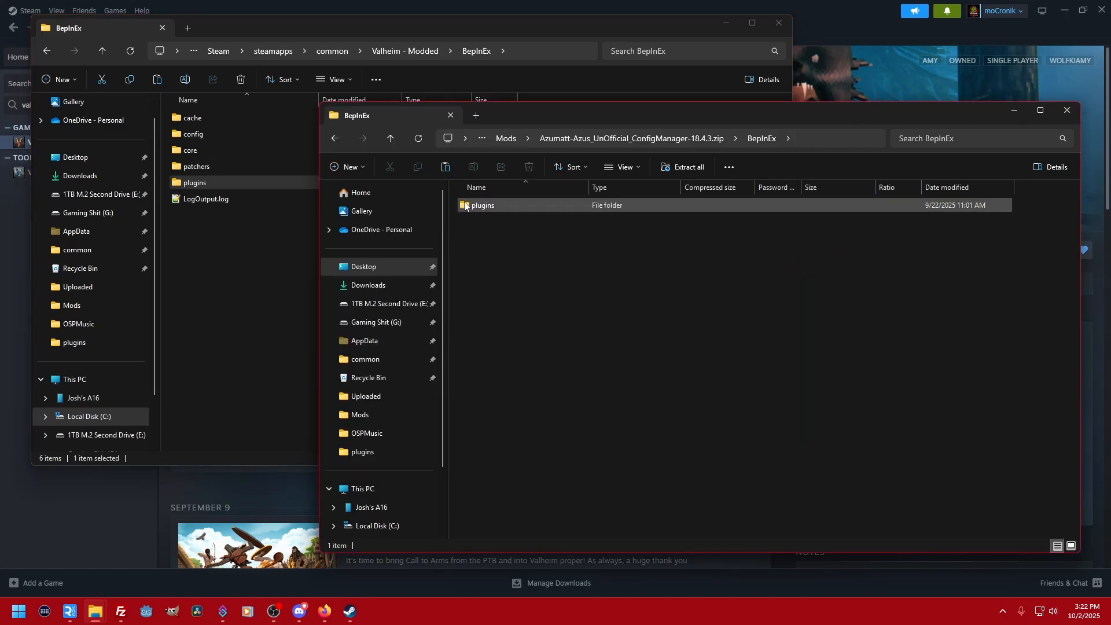
click(468, 206)
double_click(469, 206)
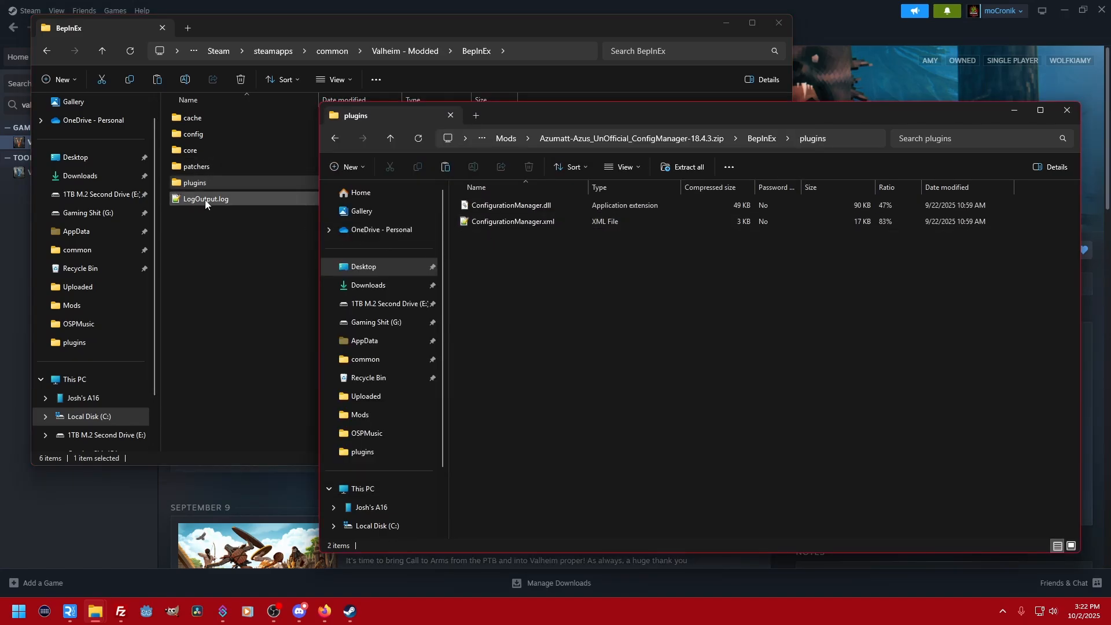
double_click(199, 183)
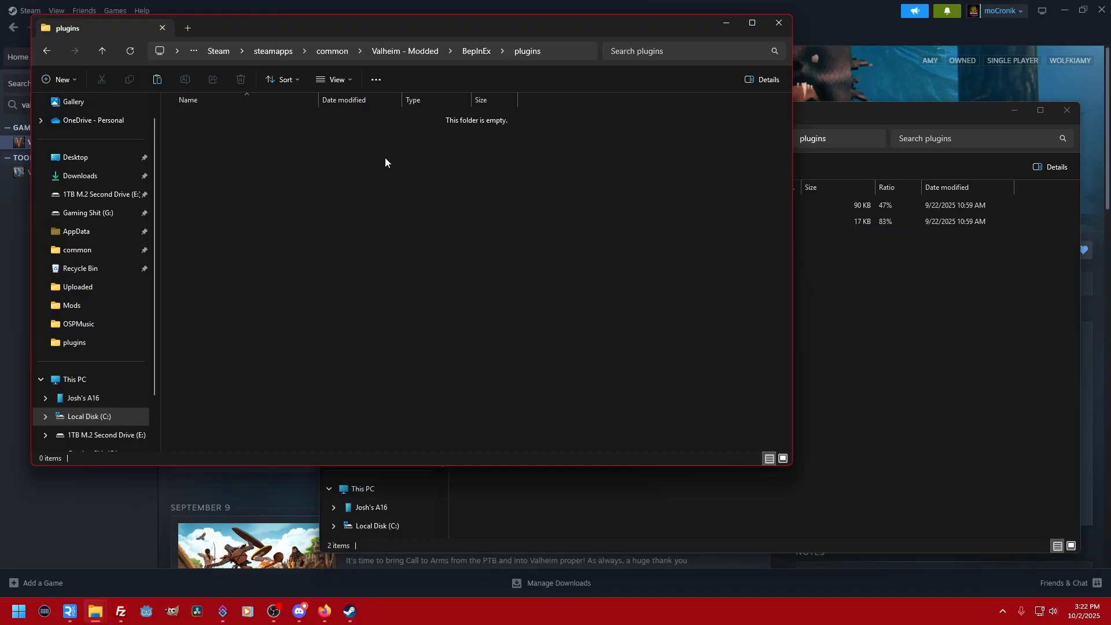
click(854, 307)
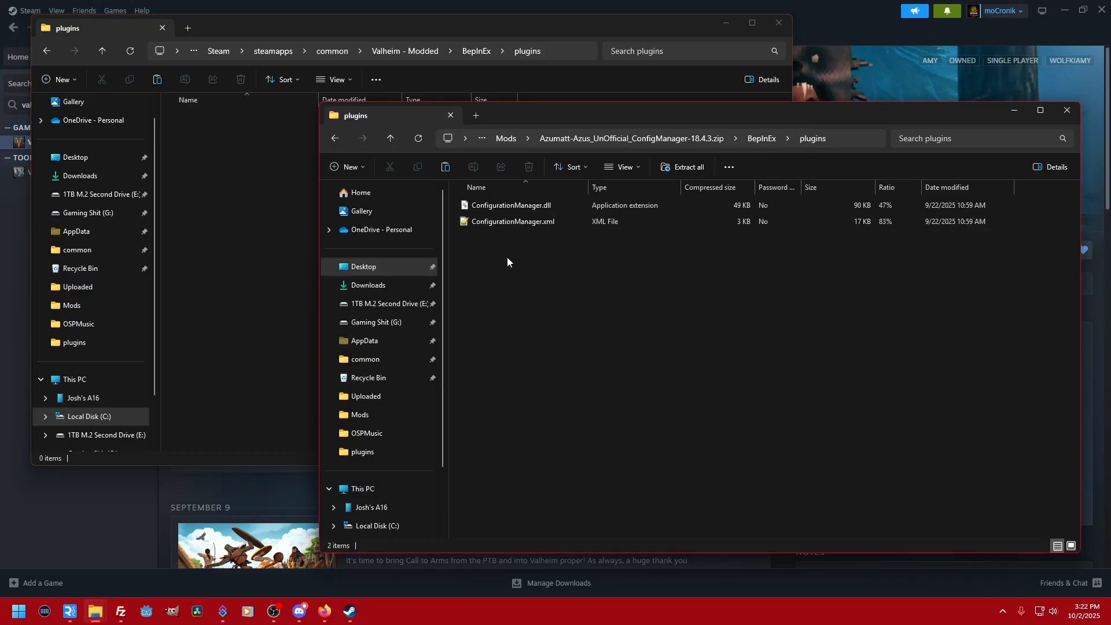
drag(507, 257, 245, 184)
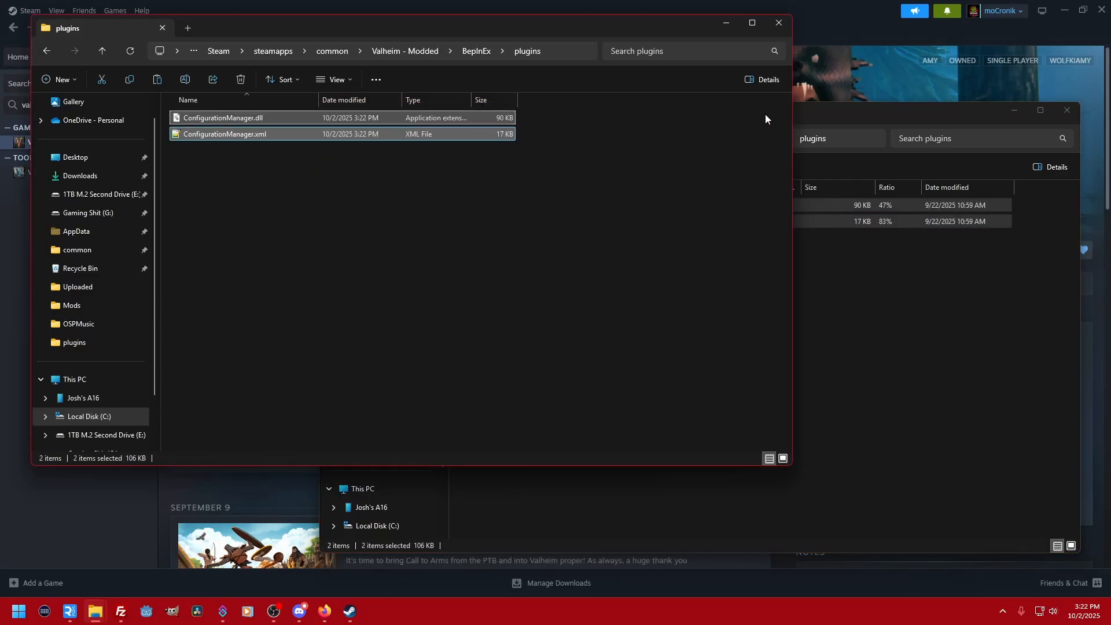
- Return to the Mods folder and open Advize-PlantEverything-1.20.0.zip
click(847, 115)
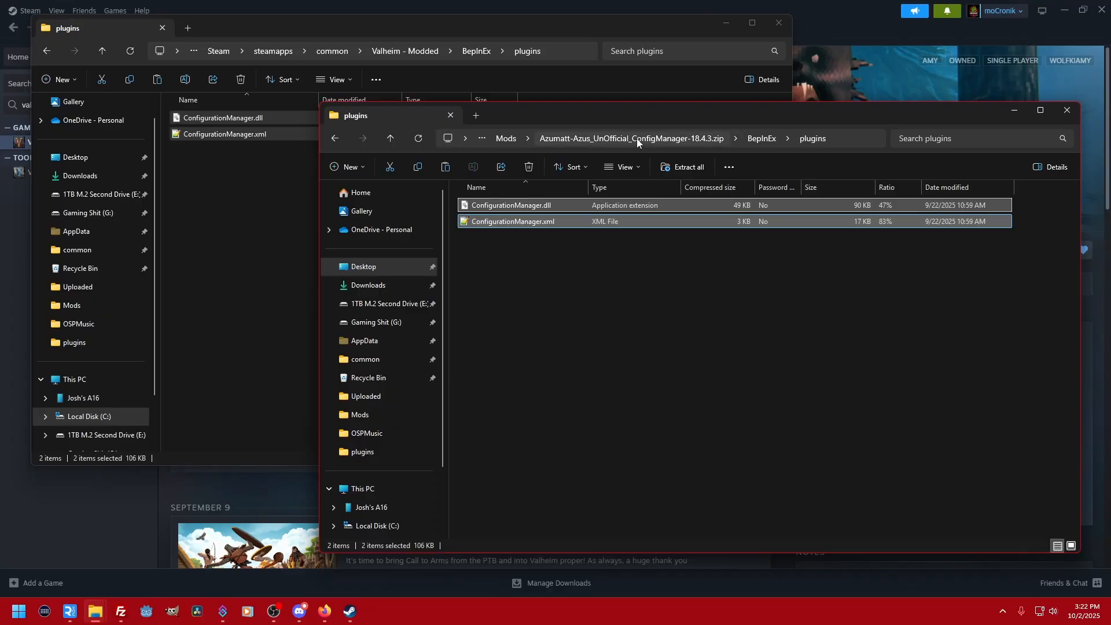
click(585, 139)
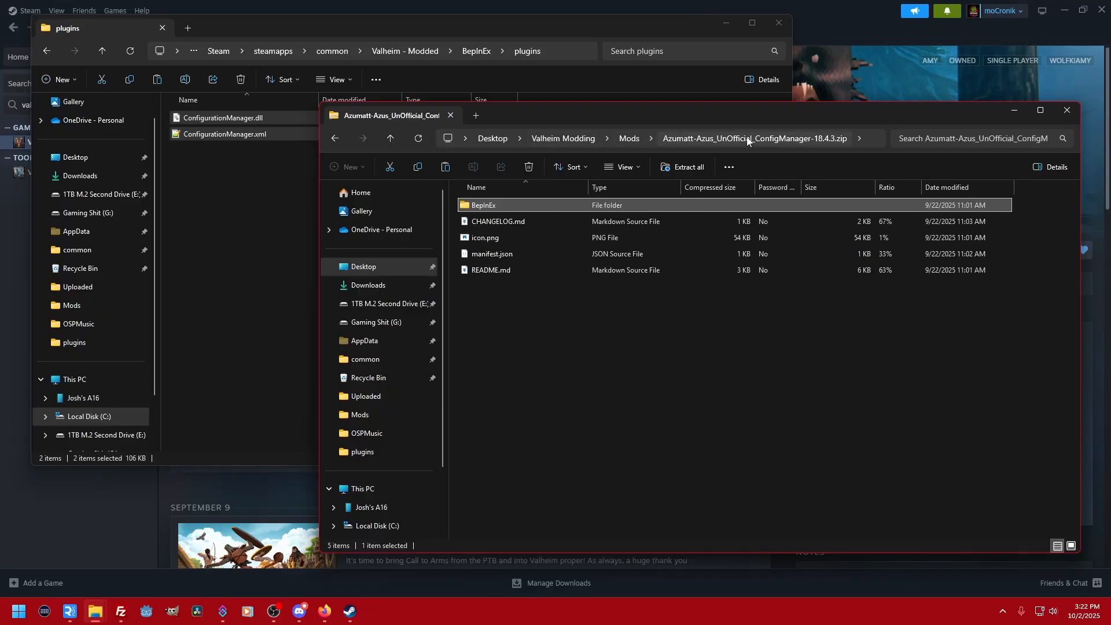
click(633, 137)
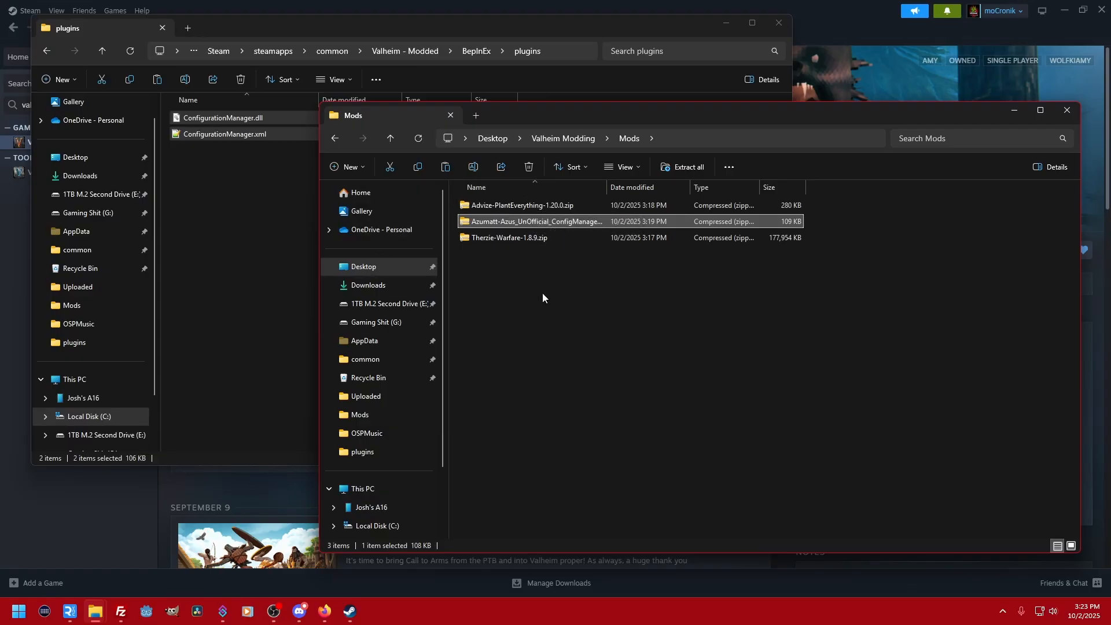
double_click(513, 205)
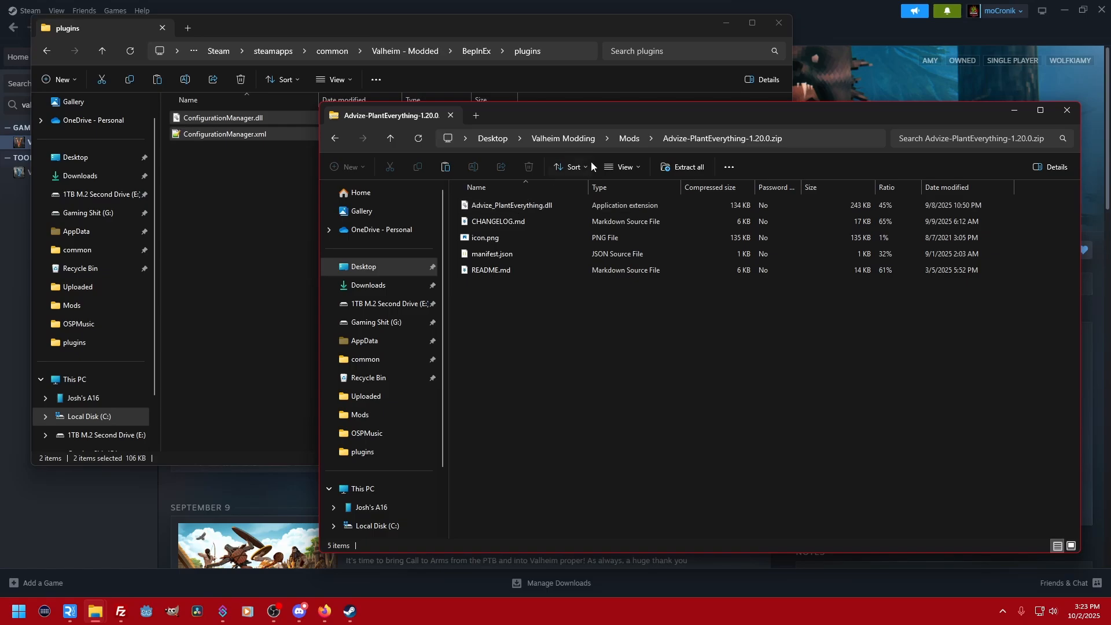
click(628, 139)
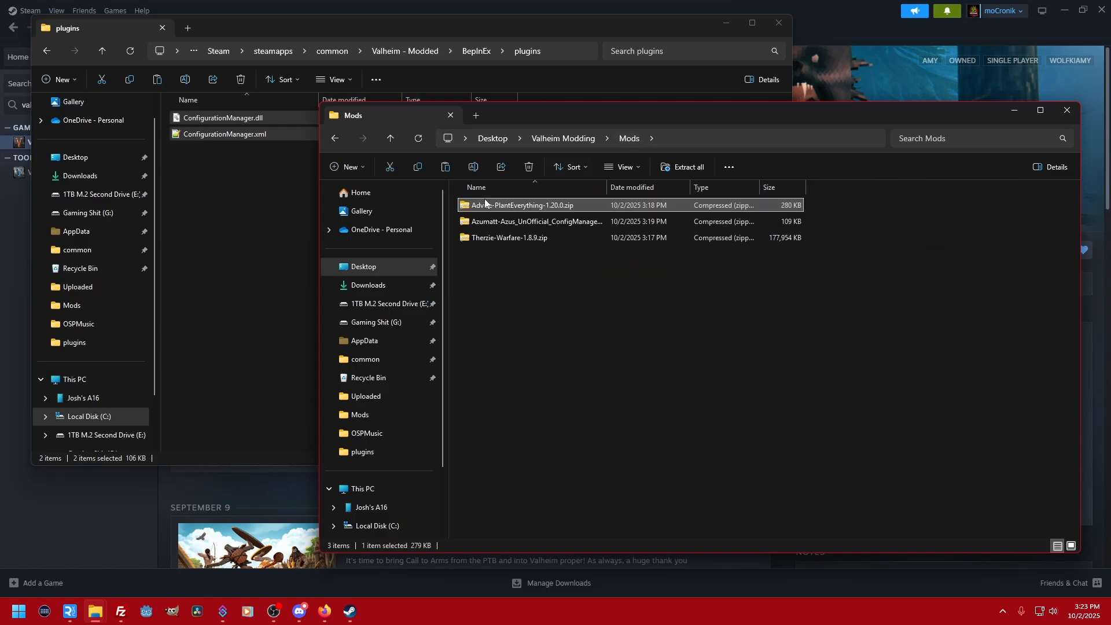
double_click(531, 205)
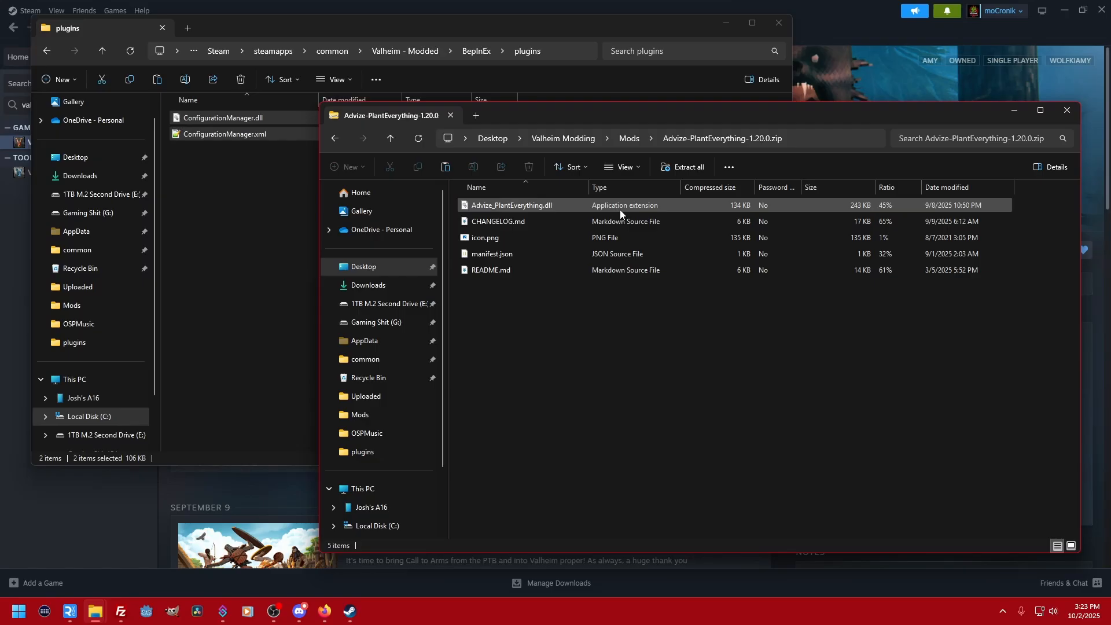
- Keep the archive in Details view and examine the file name, extension and type in the properties of Advize_PlantEverything.dll
right_click(634, 345)
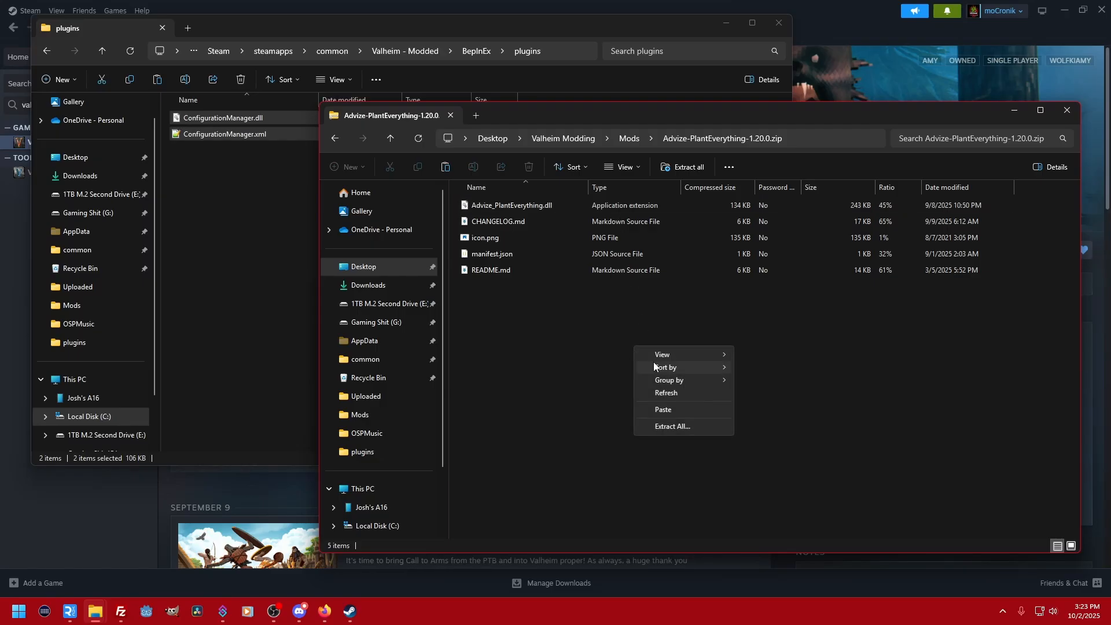
mouse_move(672, 354)
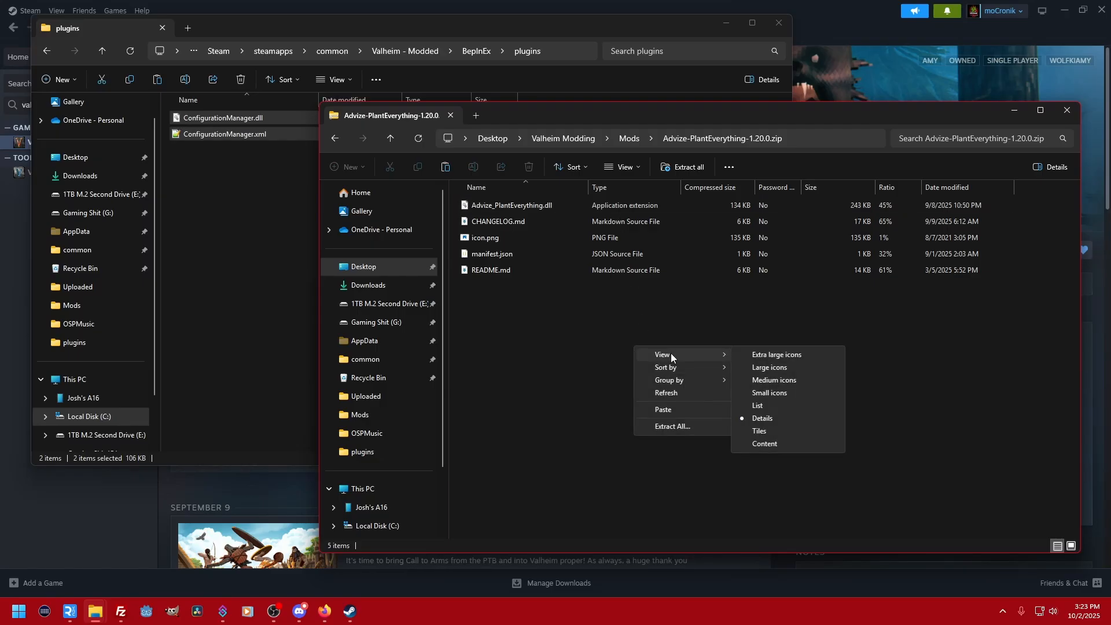
click(782, 418)
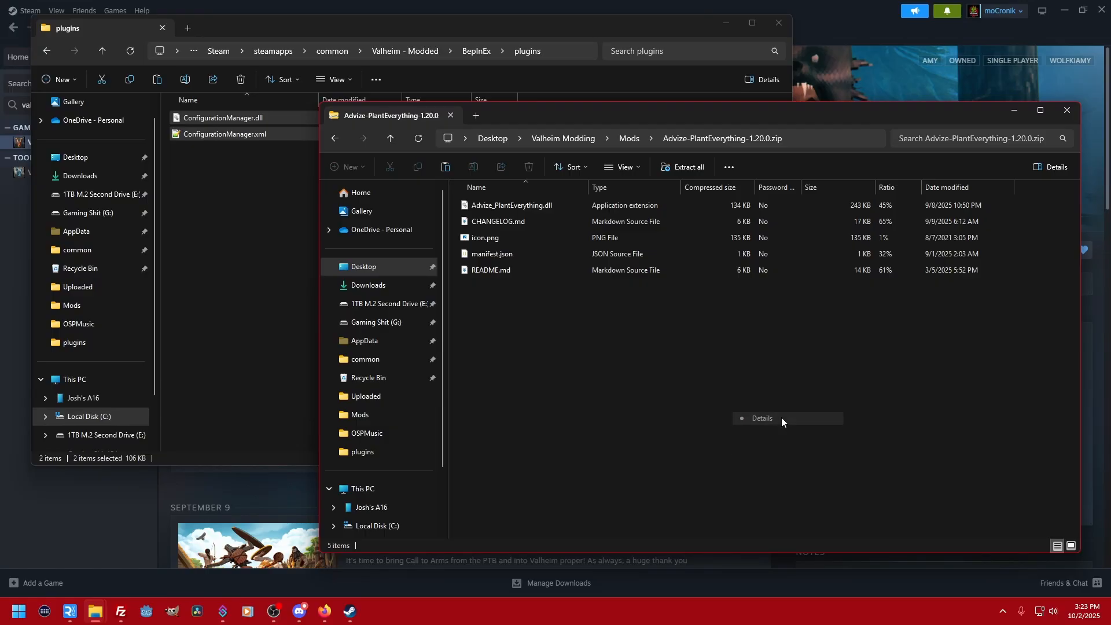
right_click(533, 206)
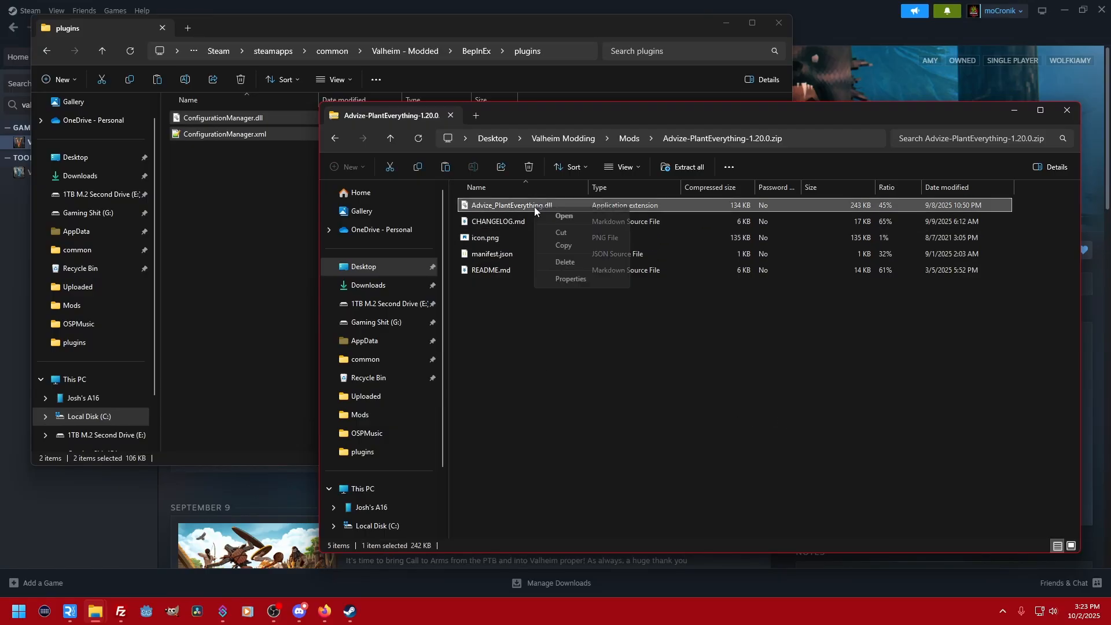
click(566, 280)
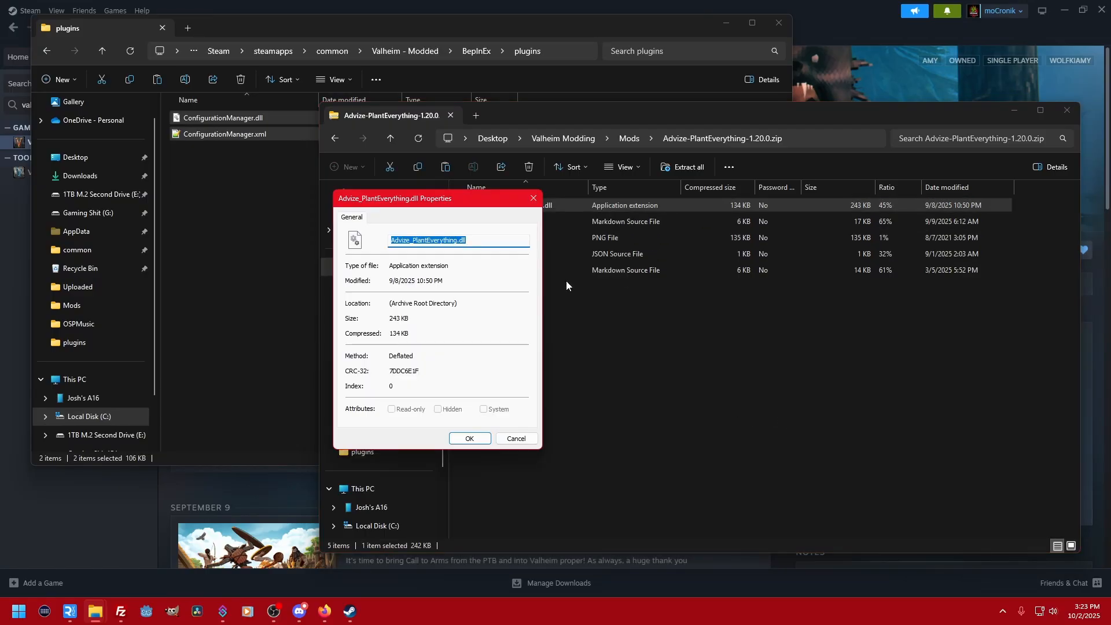
click(437, 240)
mouse_move(470, 241)
mouse_down()
mouse_move(375, 246)
mouse_move(470, 262)
mouse_up()
click(517, 439)
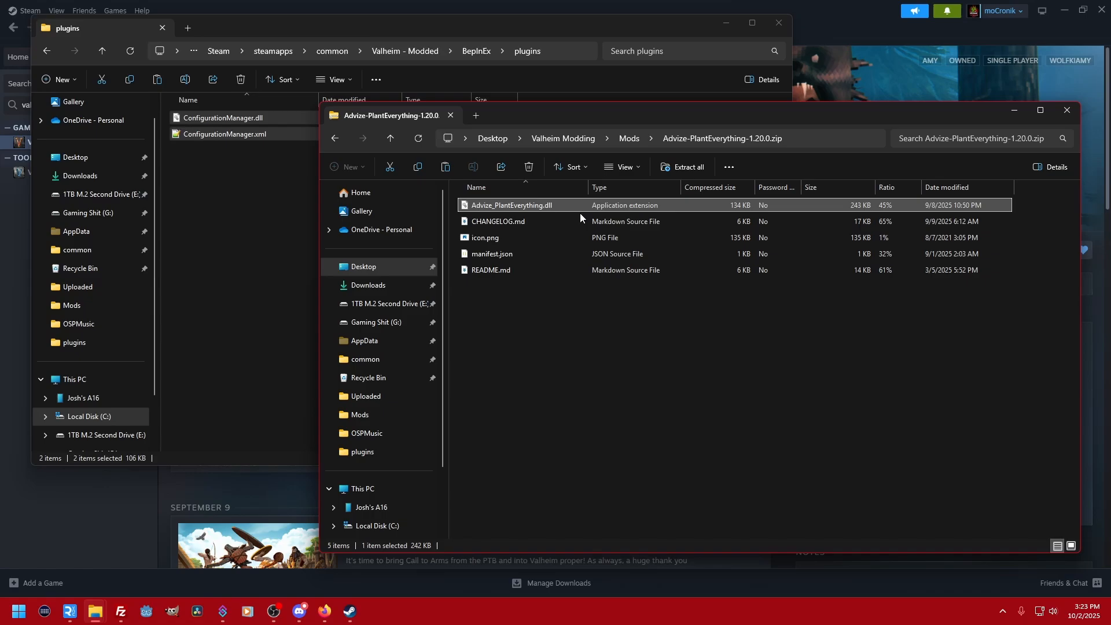
right_click(529, 210)
click(565, 279)
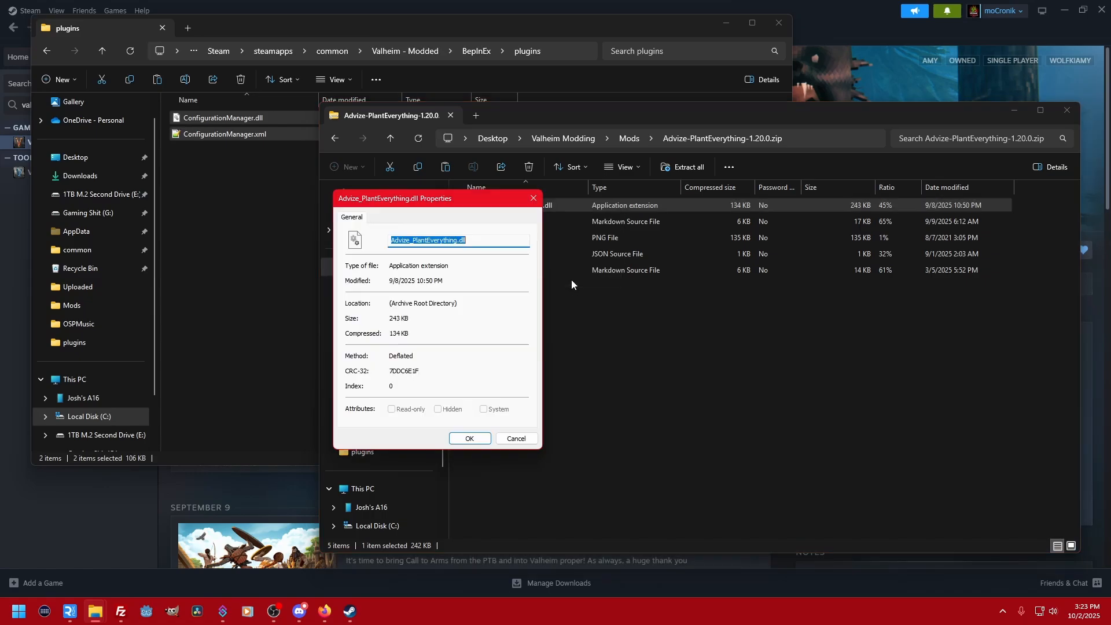
click(516, 439)
- Copy Advize_PlantEverything.dll from its archive into the BepInEx plugins folder of Valheim - Modded
click(616, 370)
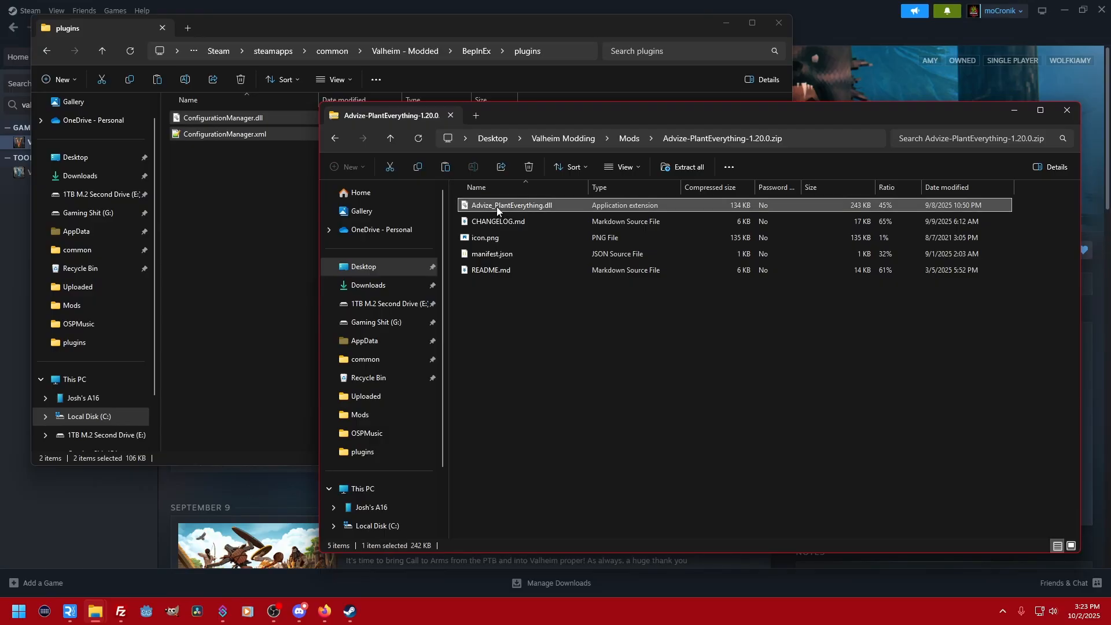
drag(497, 208, 207, 180)
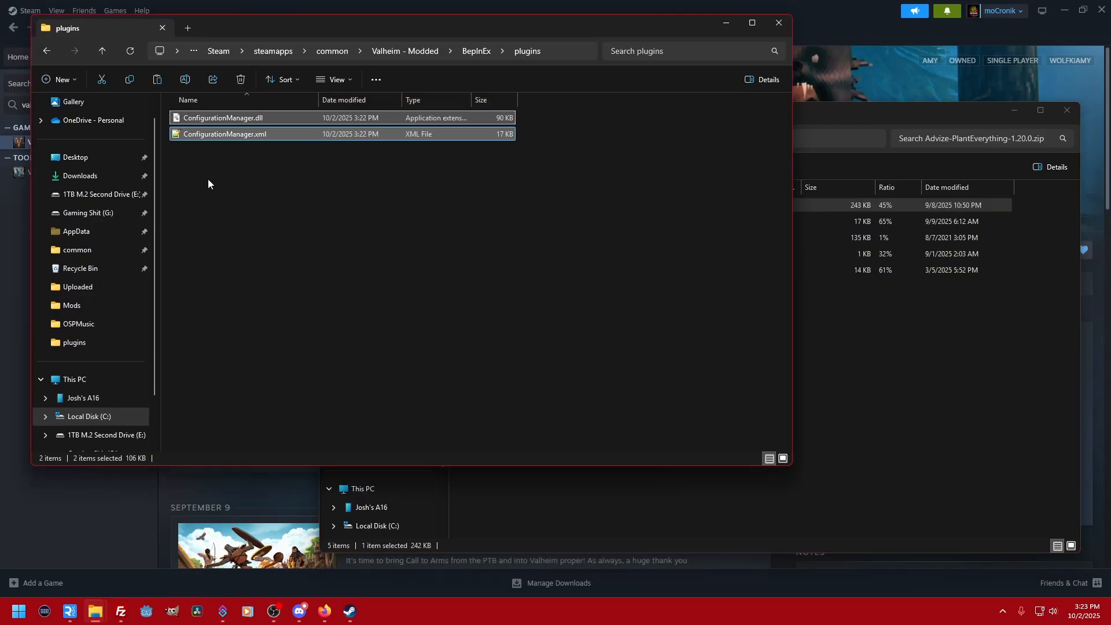
click(846, 328)
- Copy Warfare.dll from Therzie-Warfare-1.8.9.zip in the Mods folder into the BepInEx plugins folder of Valheim - Modded
click(628, 139)
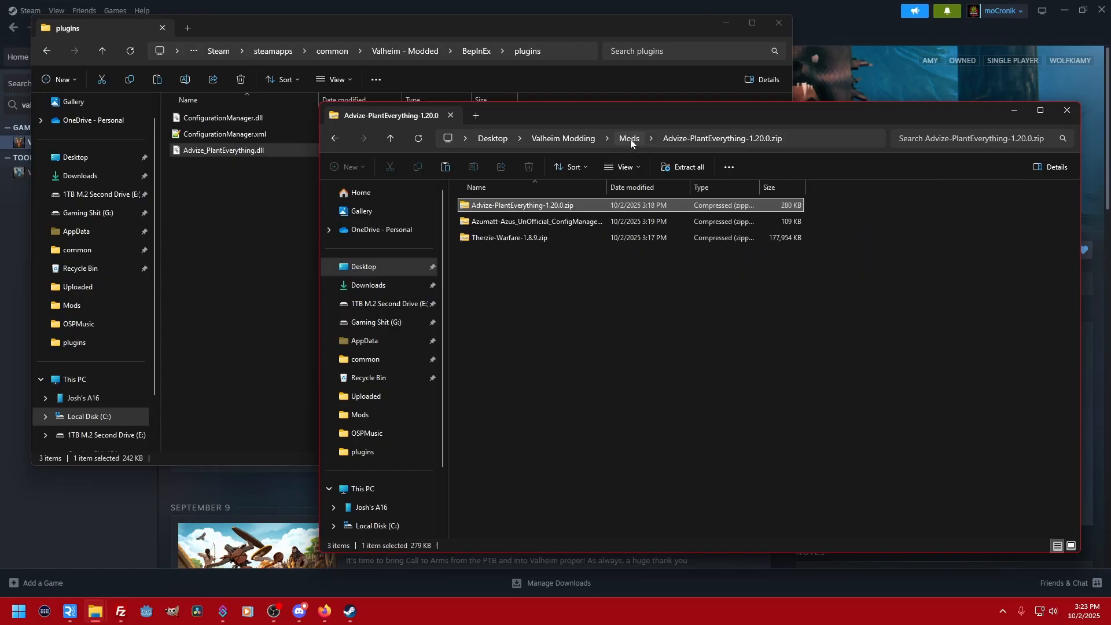
double_click(516, 239)
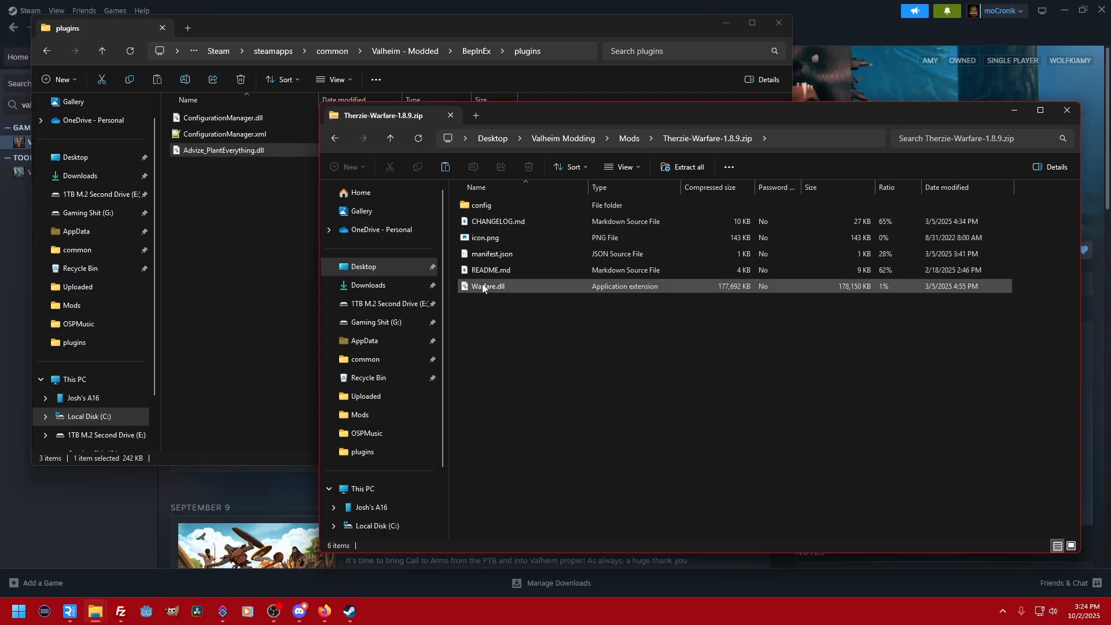
drag(485, 288, 220, 176)
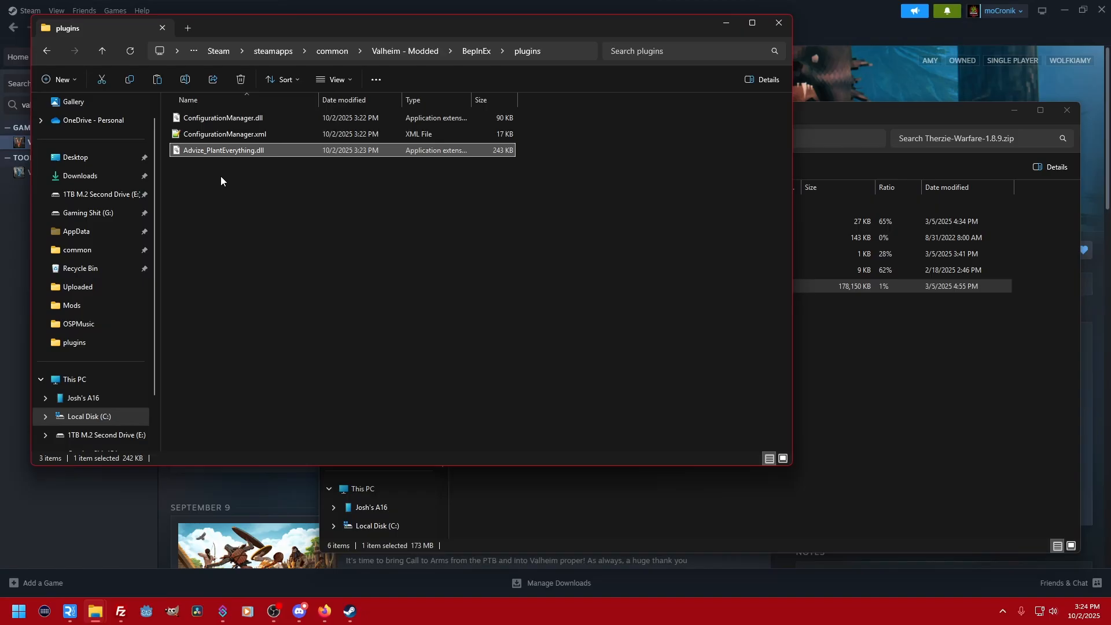
- Examine the Warfare translation files under TherzieTranslations in the archive's config folder, and return to the Mods folder
click(859, 345)
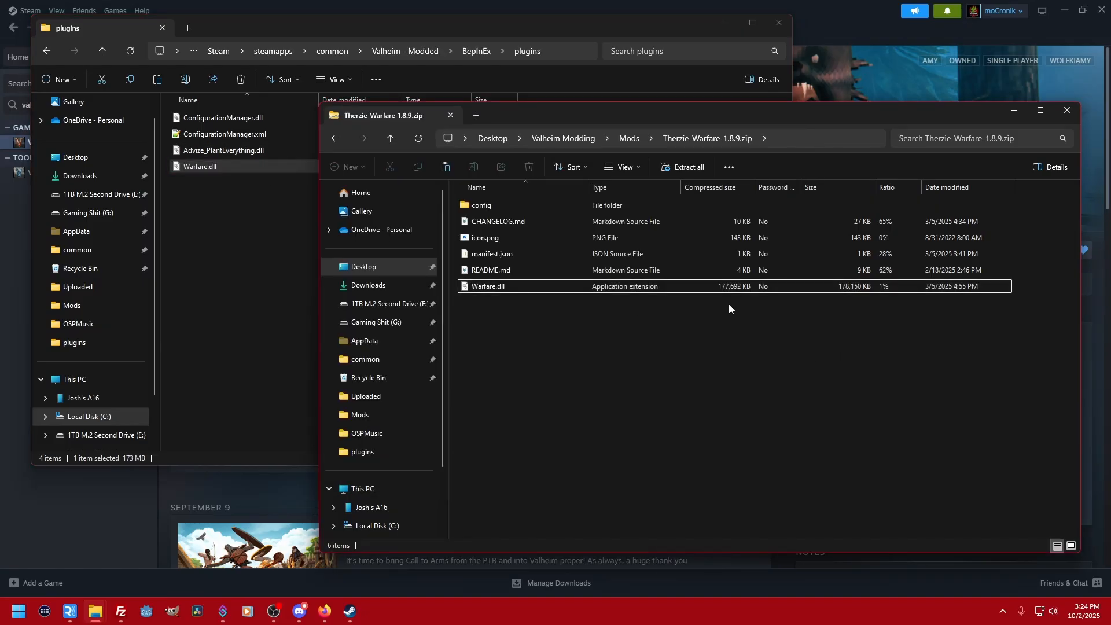
double_click(488, 206)
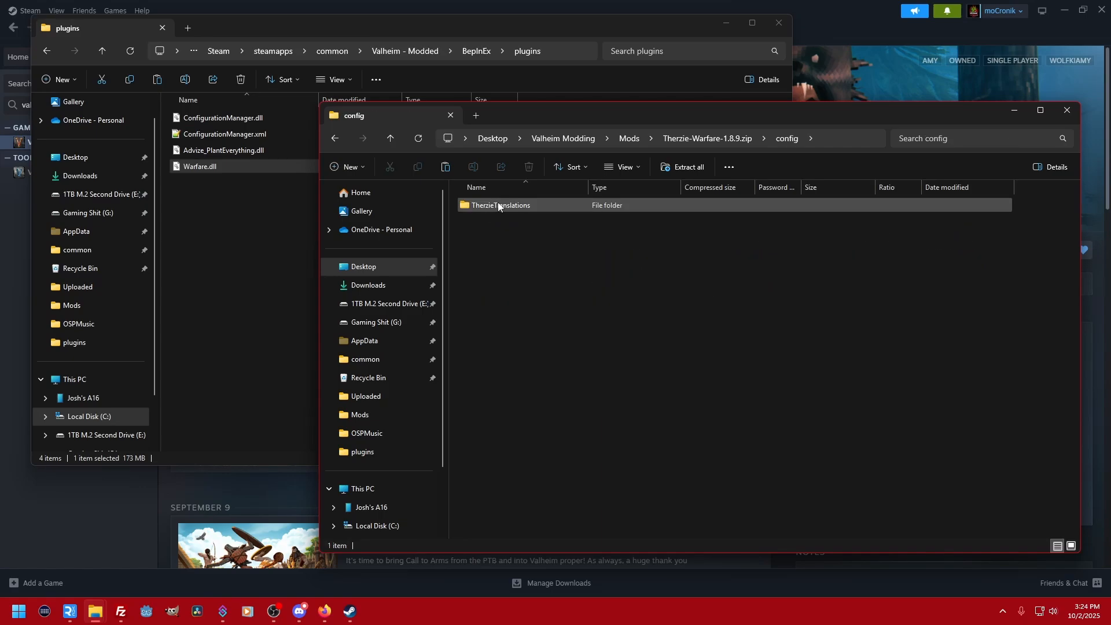
double_click(536, 206)
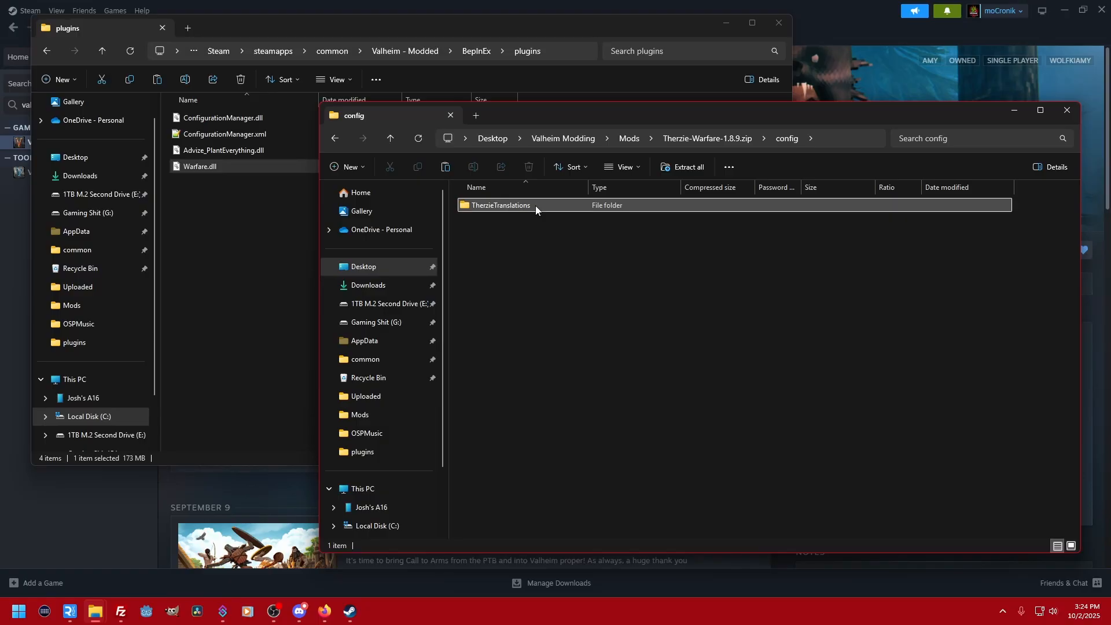
double_click(536, 206)
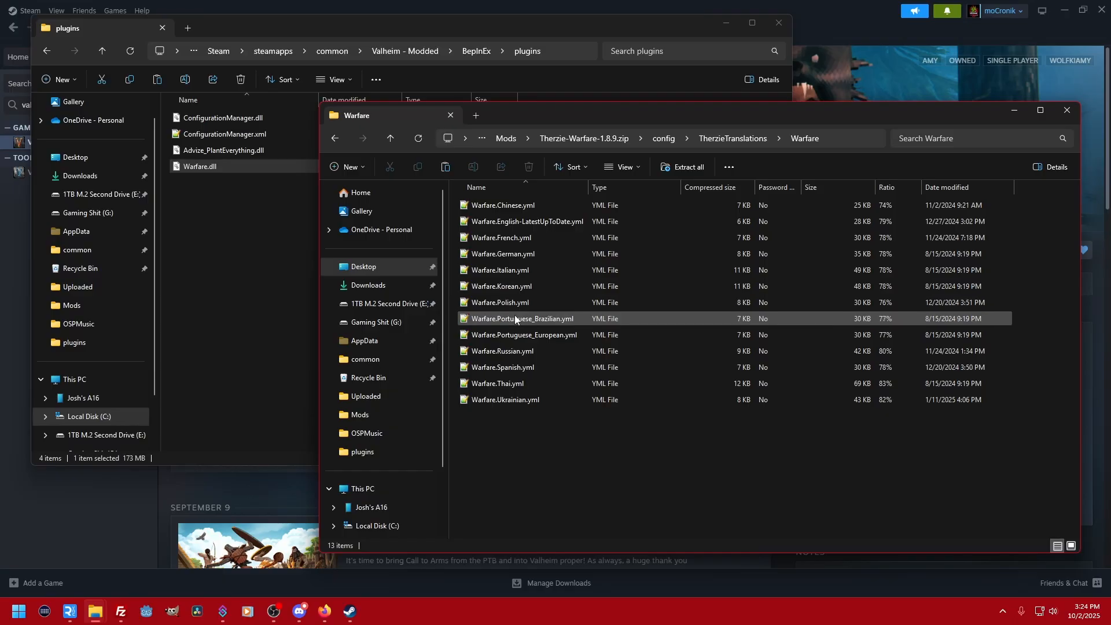
click(659, 141)
click(629, 138)
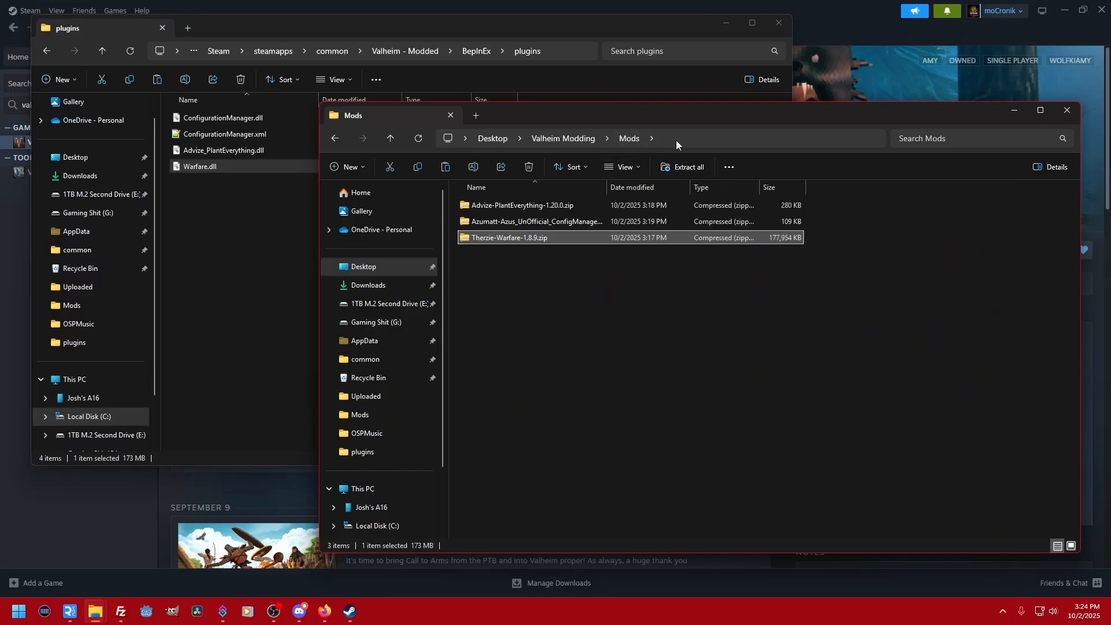
- Copy the config folder from Therzie-Warfare-1.8.9.zip into the BepInEx plugins folder of Valheim - Modded
double_click(501, 238)
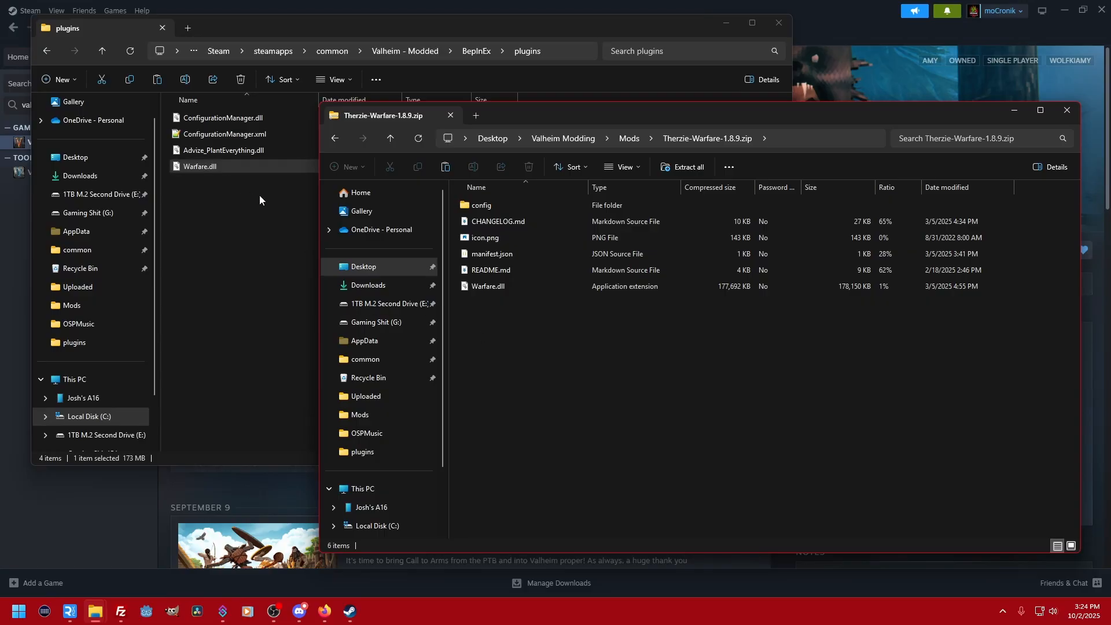
drag(475, 203, 267, 219)
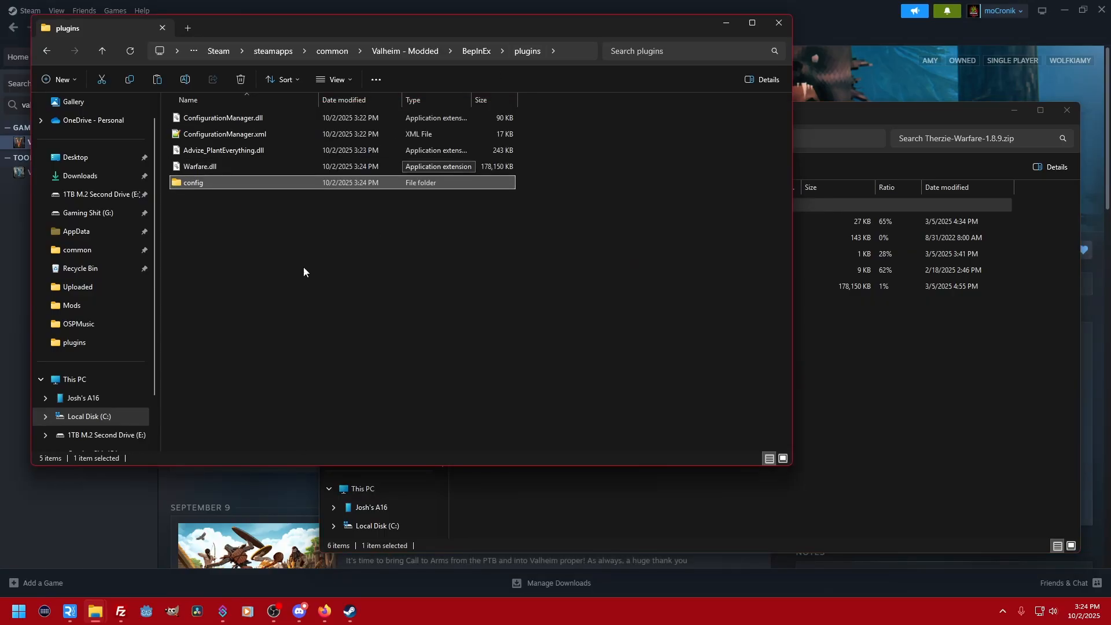
click(253, 270)
- Examine the BepInEx folder of Valheim - Modded with its plugins and config subfolders, and close that window
click(477, 51)
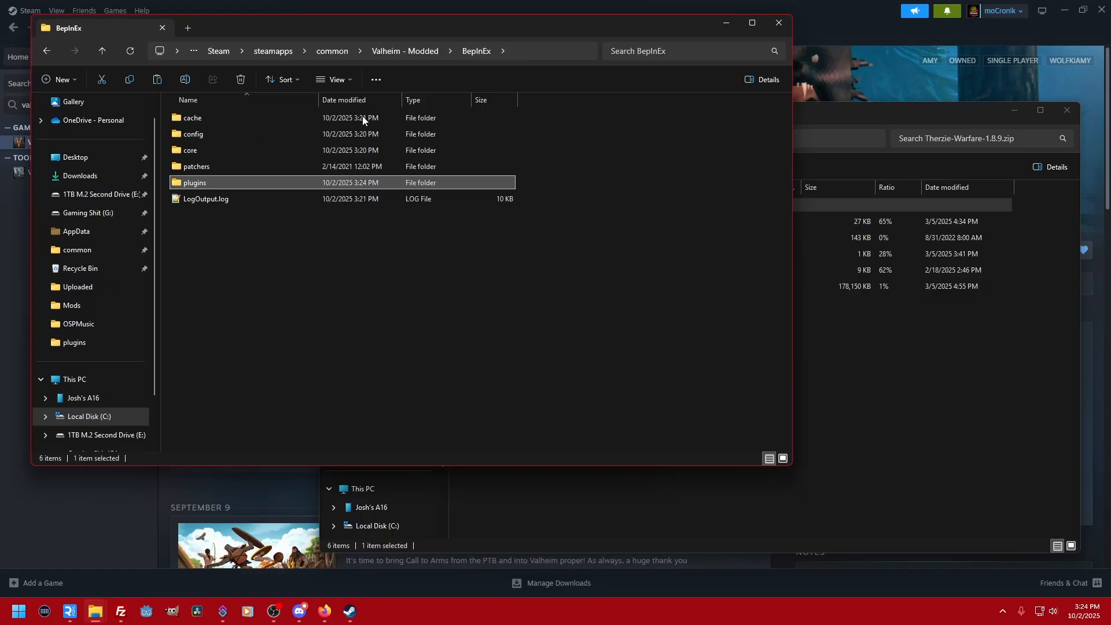
click(396, 52)
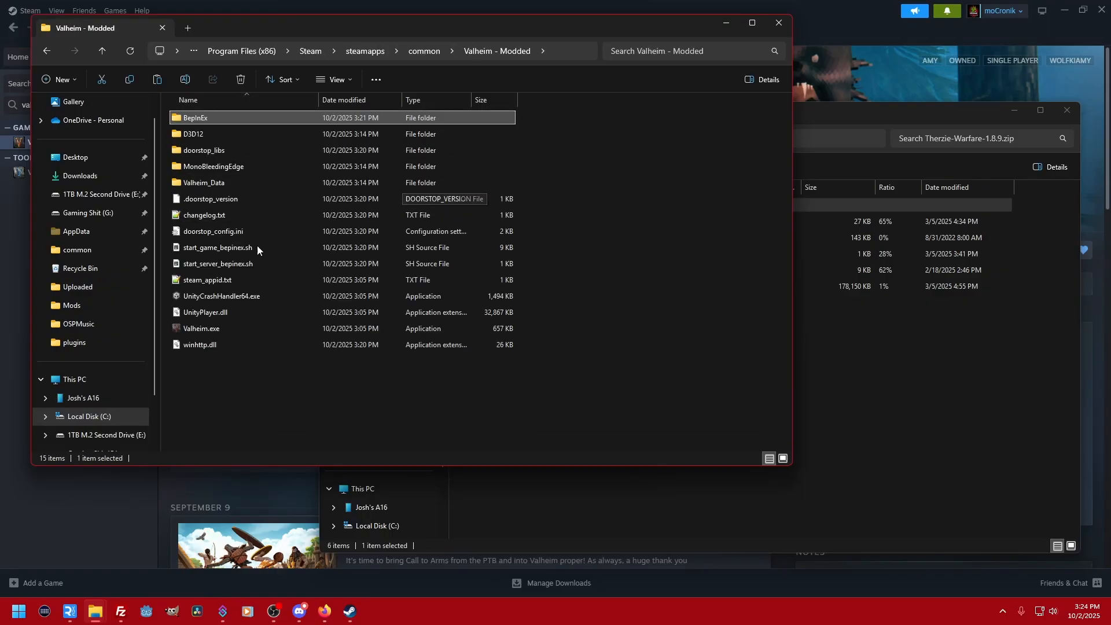
double_click(197, 117)
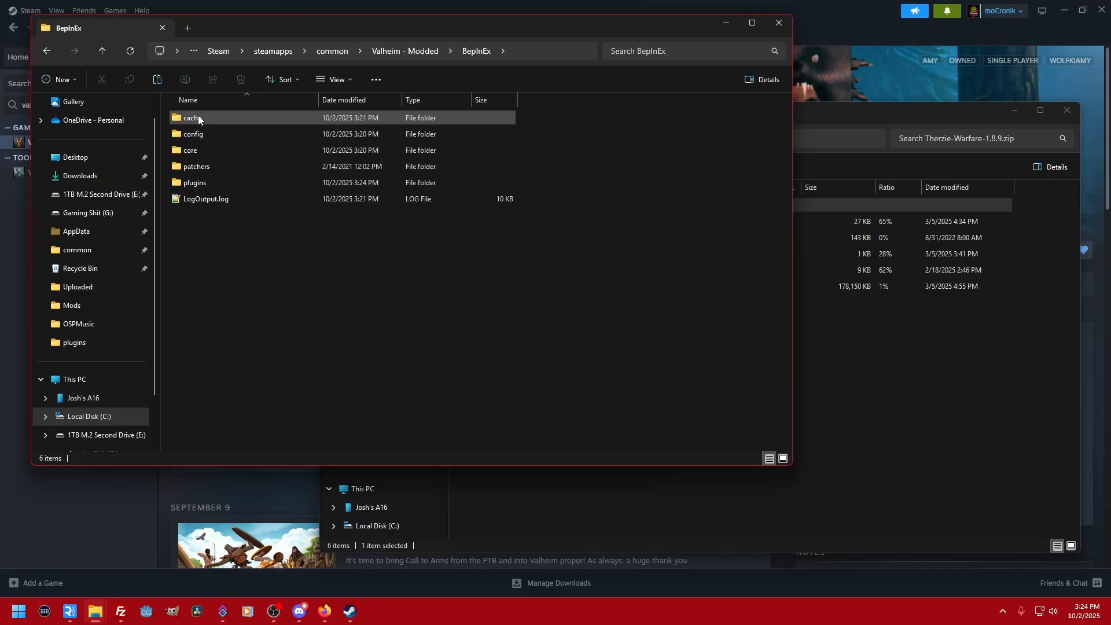
double_click(199, 183)
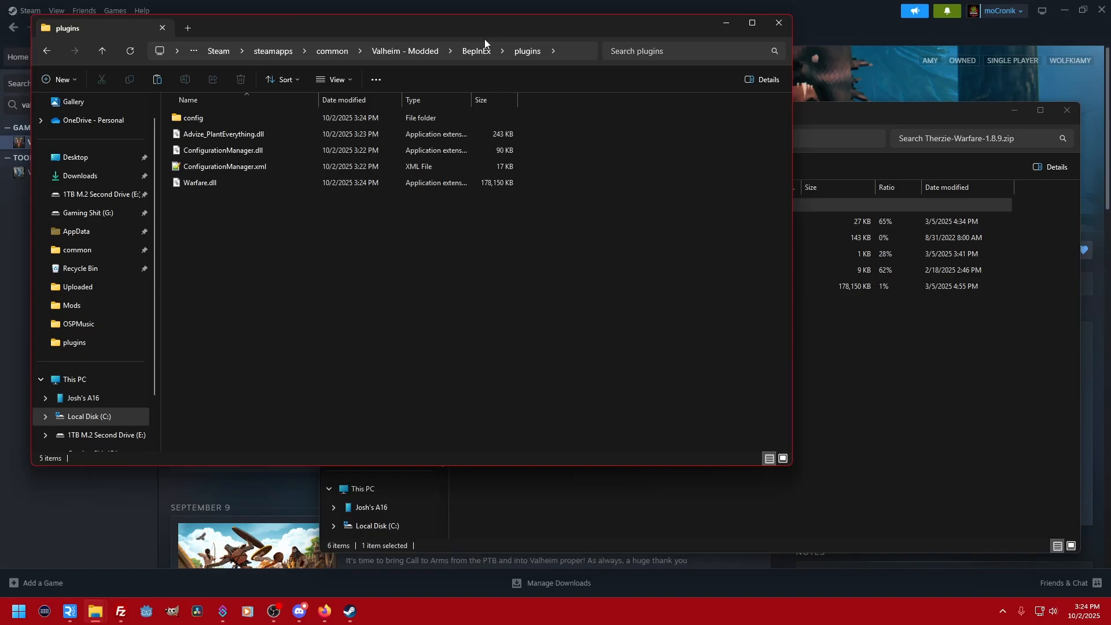
click(476, 52)
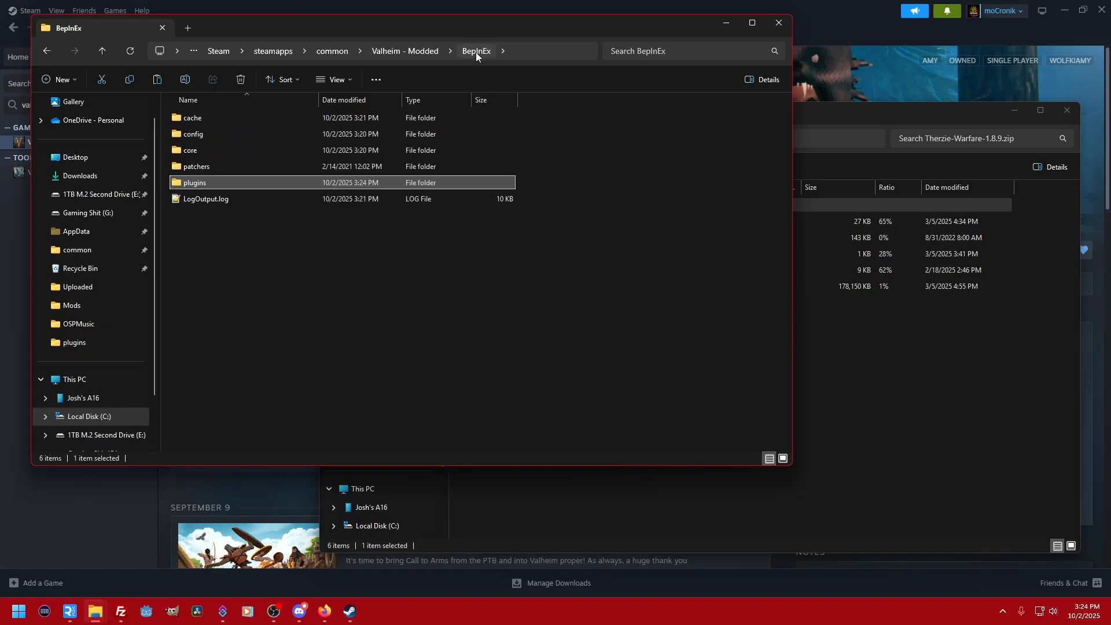
double_click(218, 135)
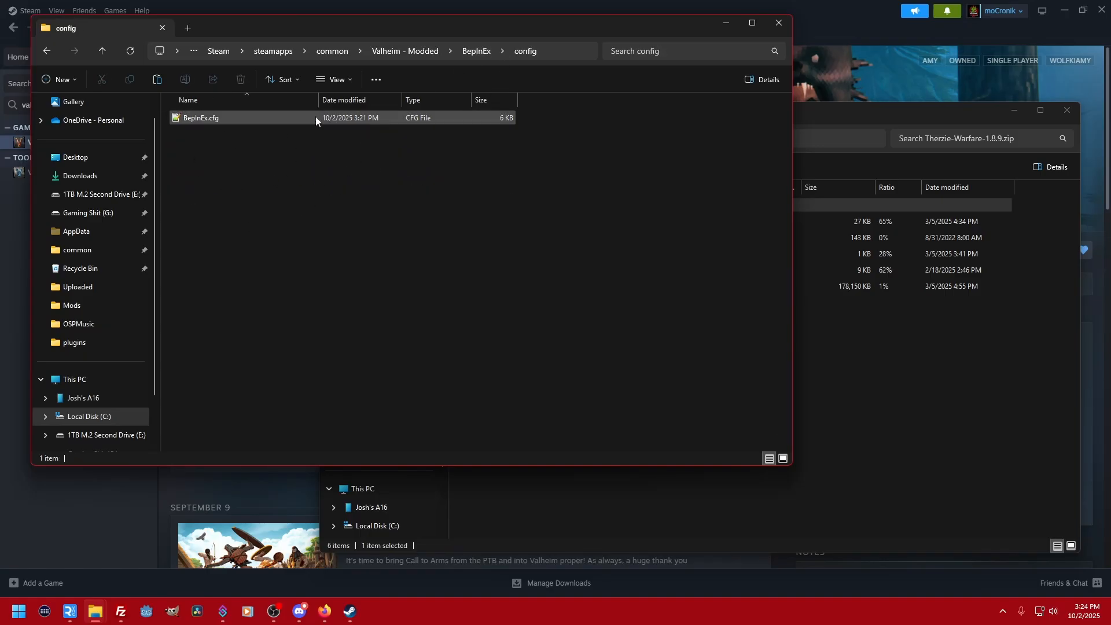
click(775, 26)
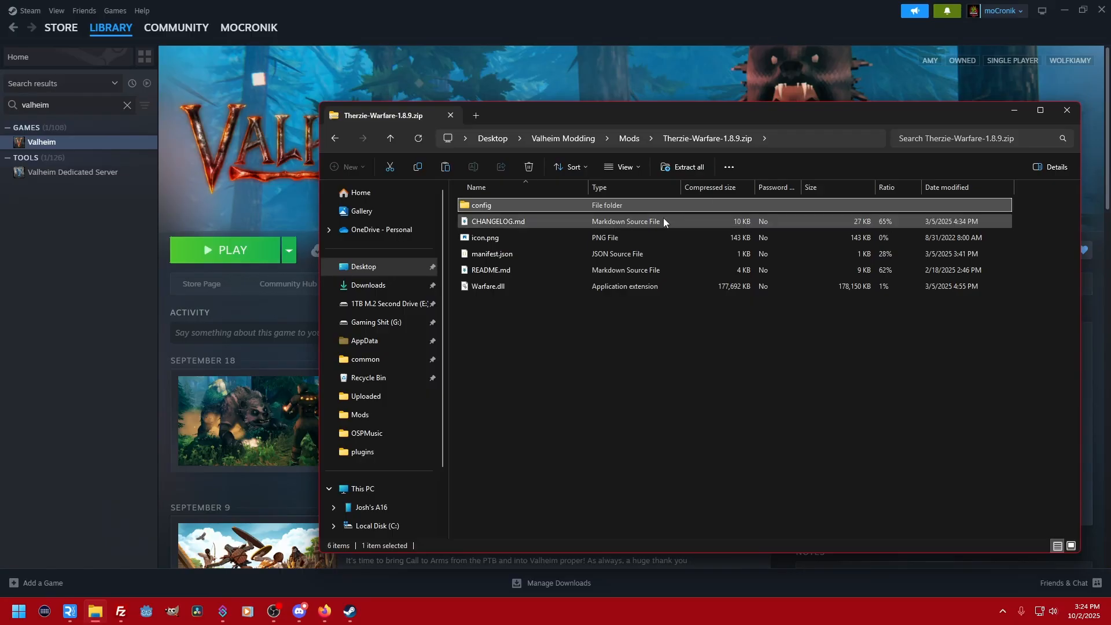
- Launch Valheim.exe from the Valheim - Modded folder in common and check the start of the BepInEx console log for the loaded plugins
click(643, 140)
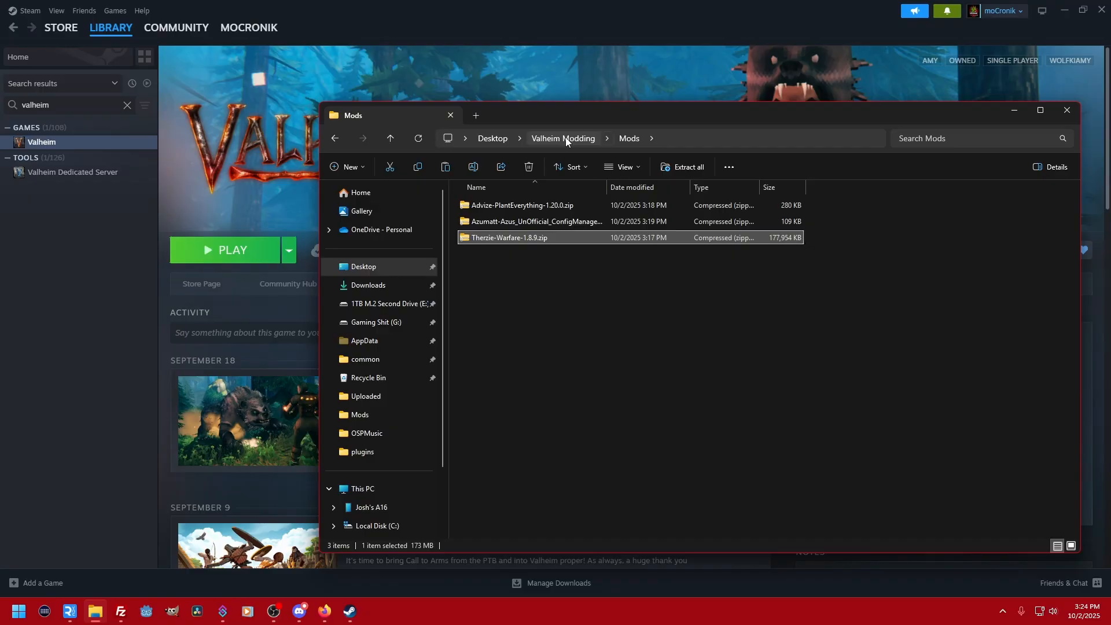
click(385, 360)
scroll(503, 518, down, 5)
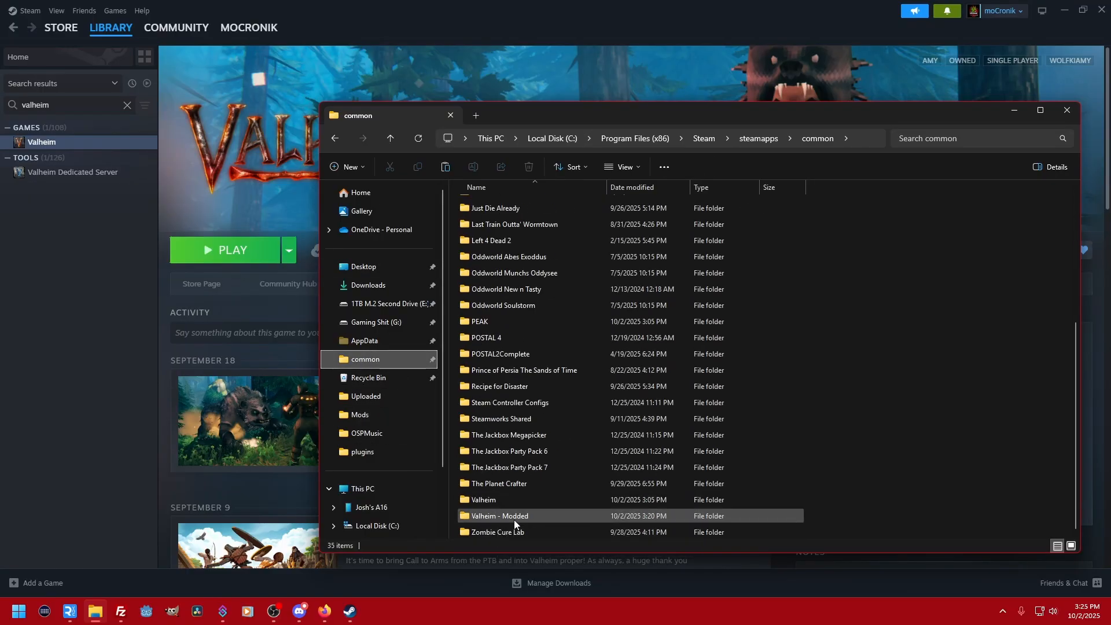
double_click(513, 513)
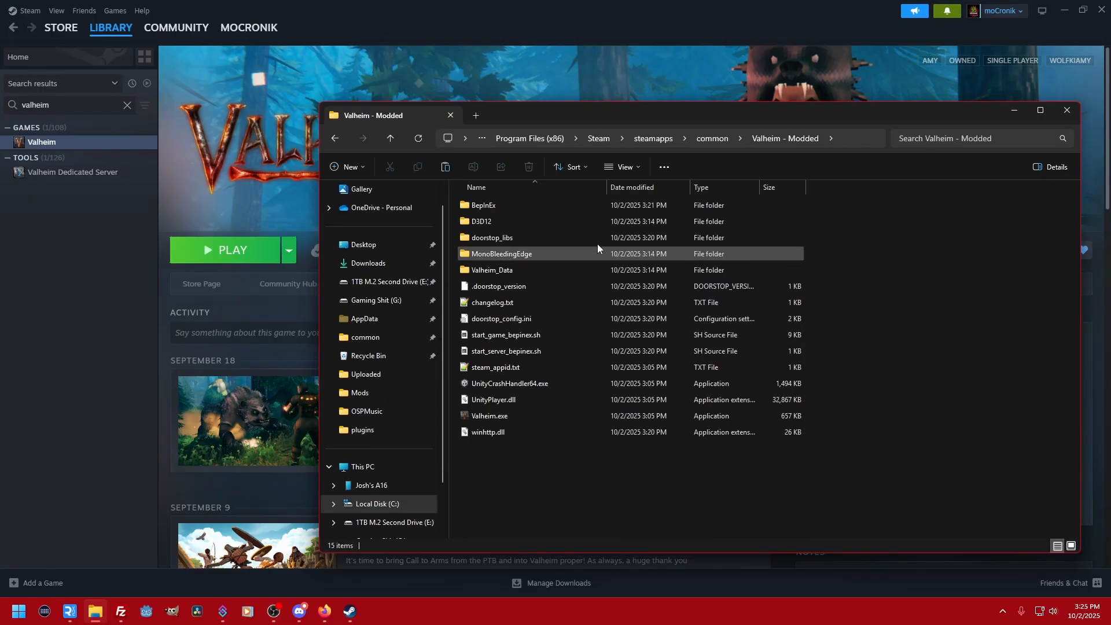
double_click(480, 417)
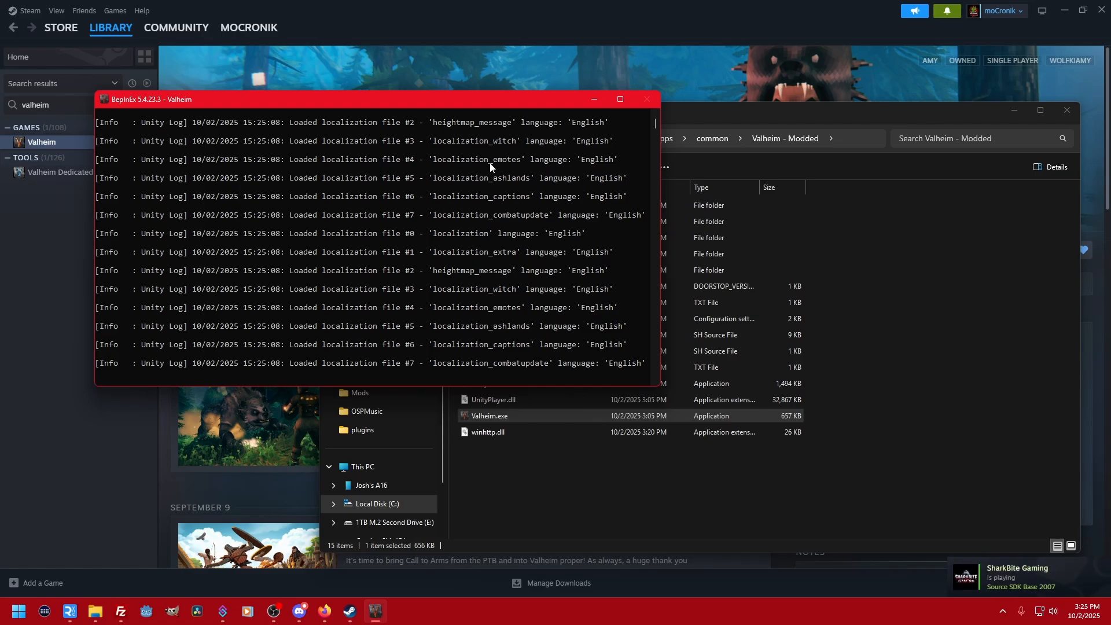
scroll(341, 294, up, 7)
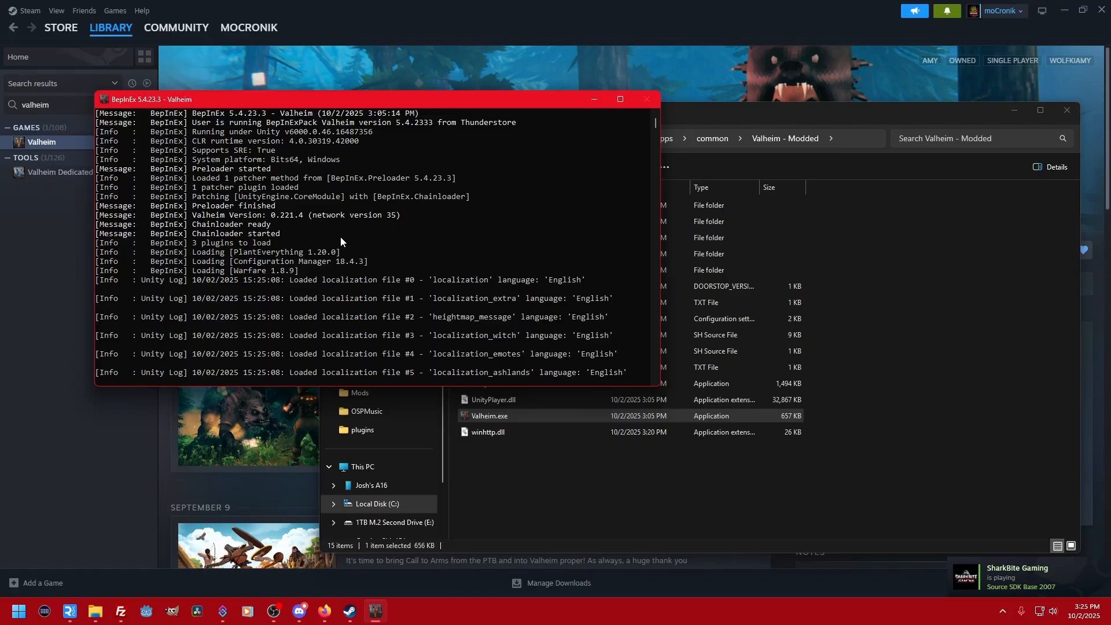
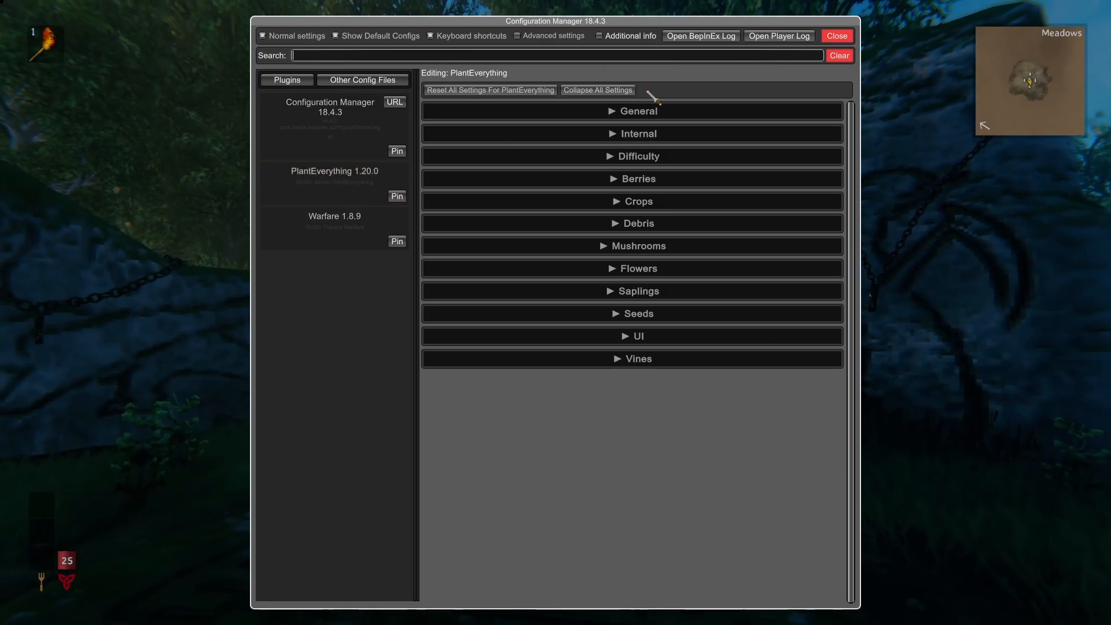
- Examine the General and Berries settings of the PlantEverything mod in the Configuration Manager, collapsing each section after reading it
click(612, 112)
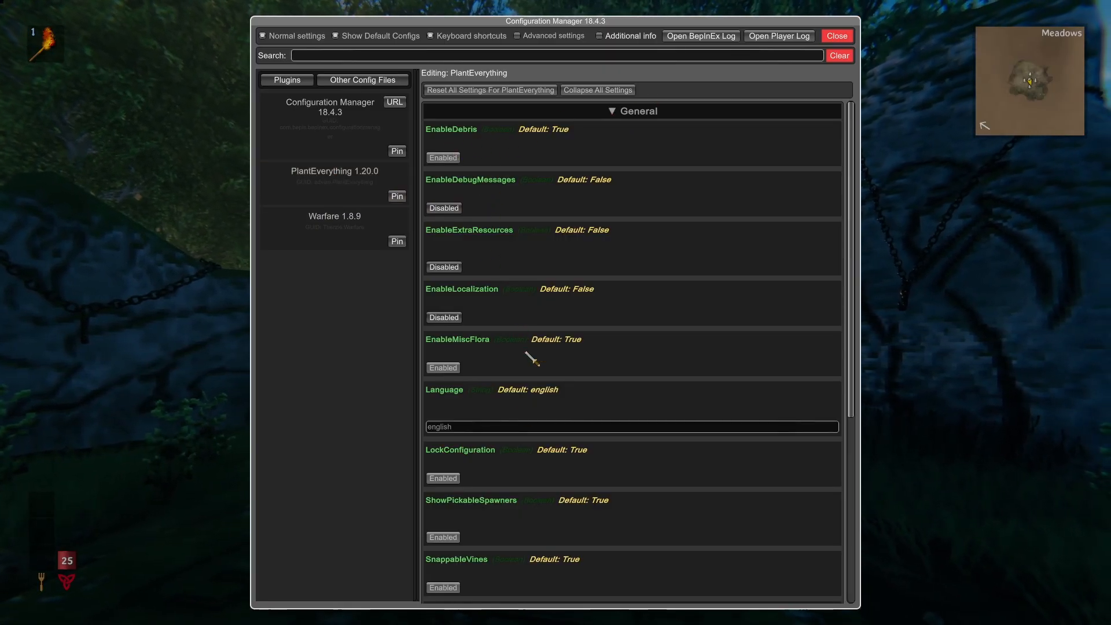
scroll(553, 233, down, 3)
scroll(590, 173, up, 3)
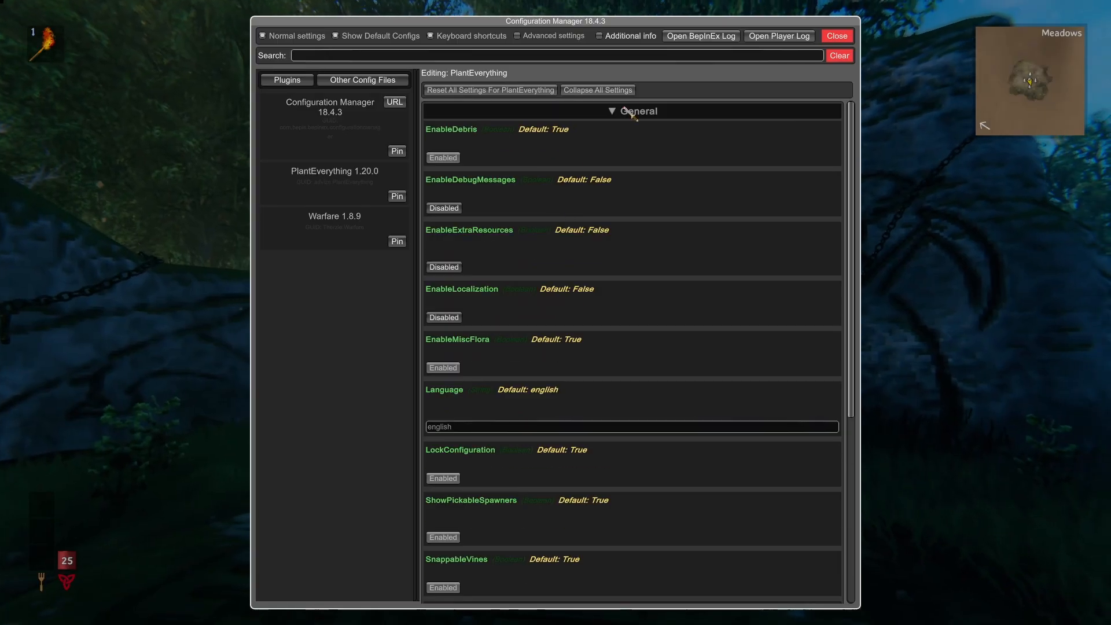
click(620, 112)
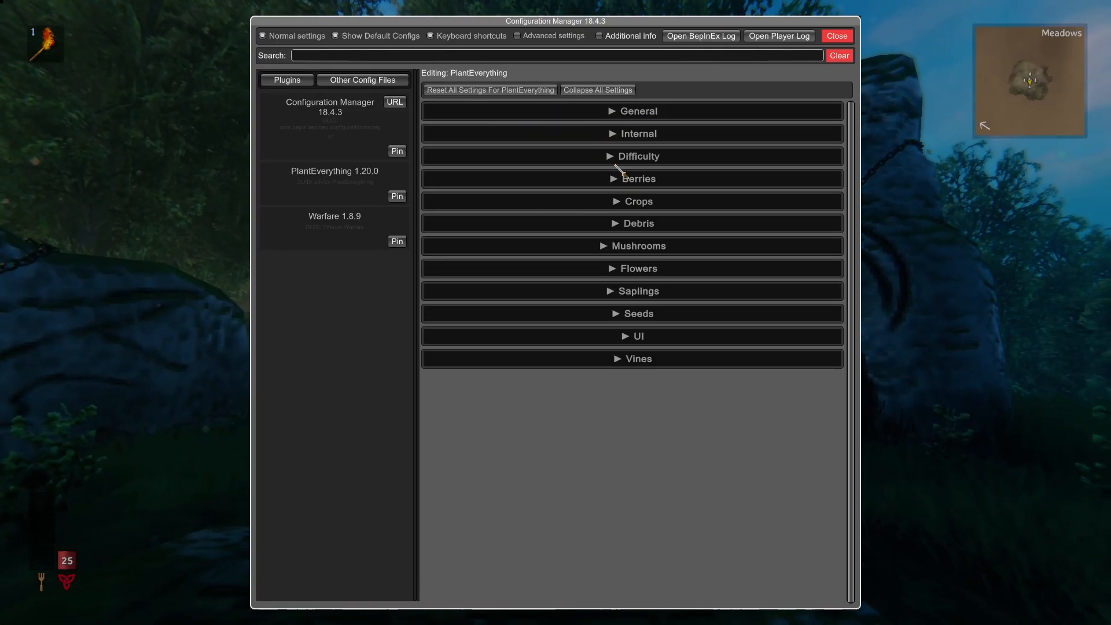
click(628, 181)
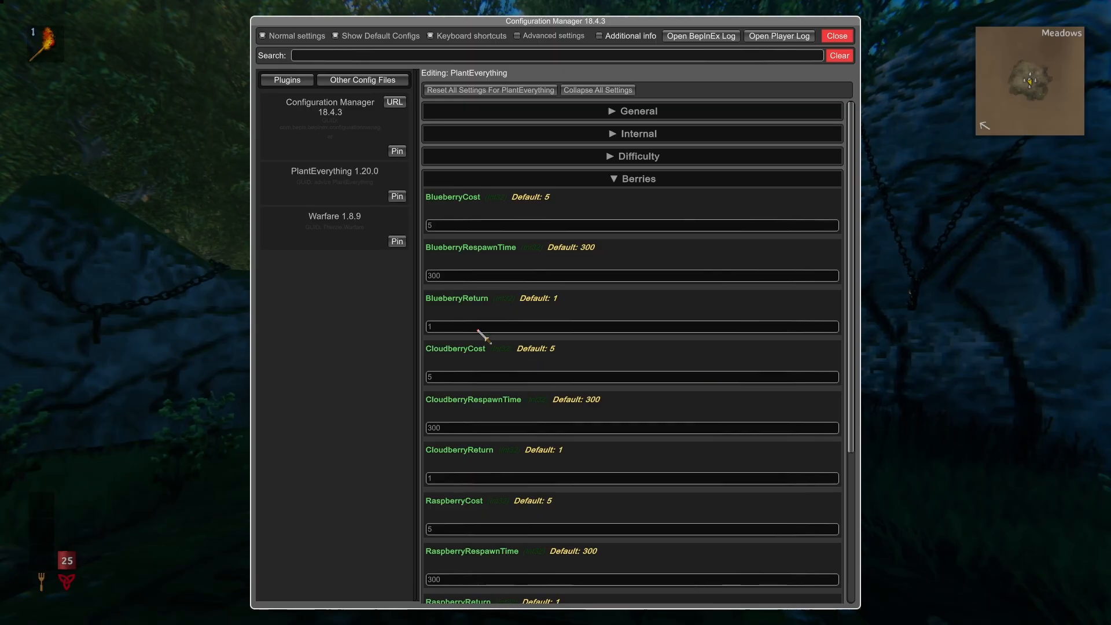
scroll(521, 408, down, 5)
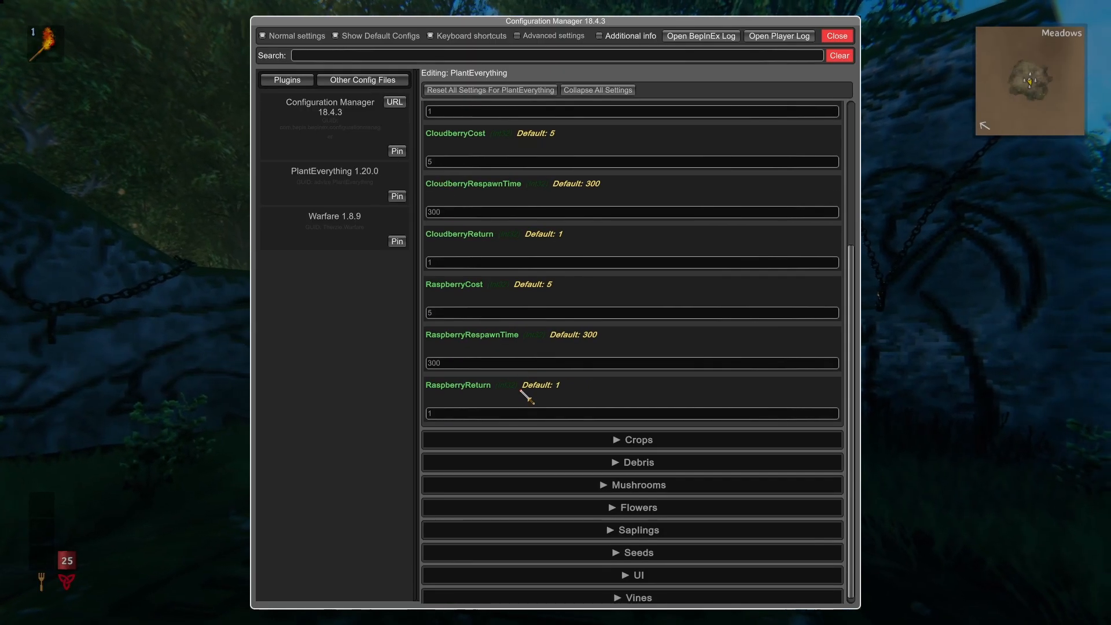
scroll(524, 371, up, 5)
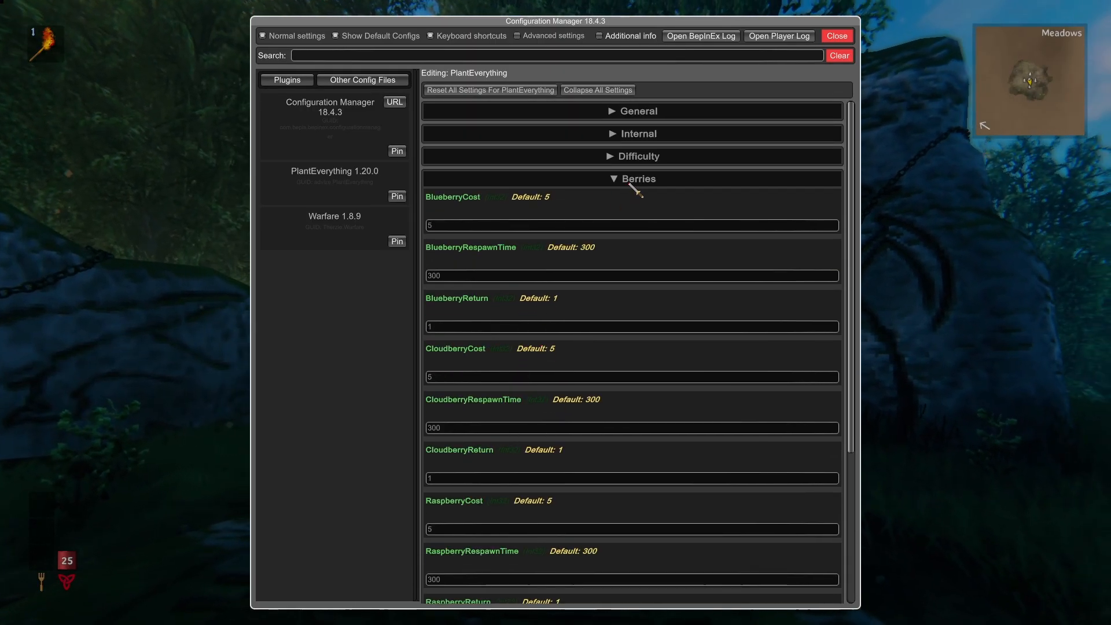
click(622, 180)
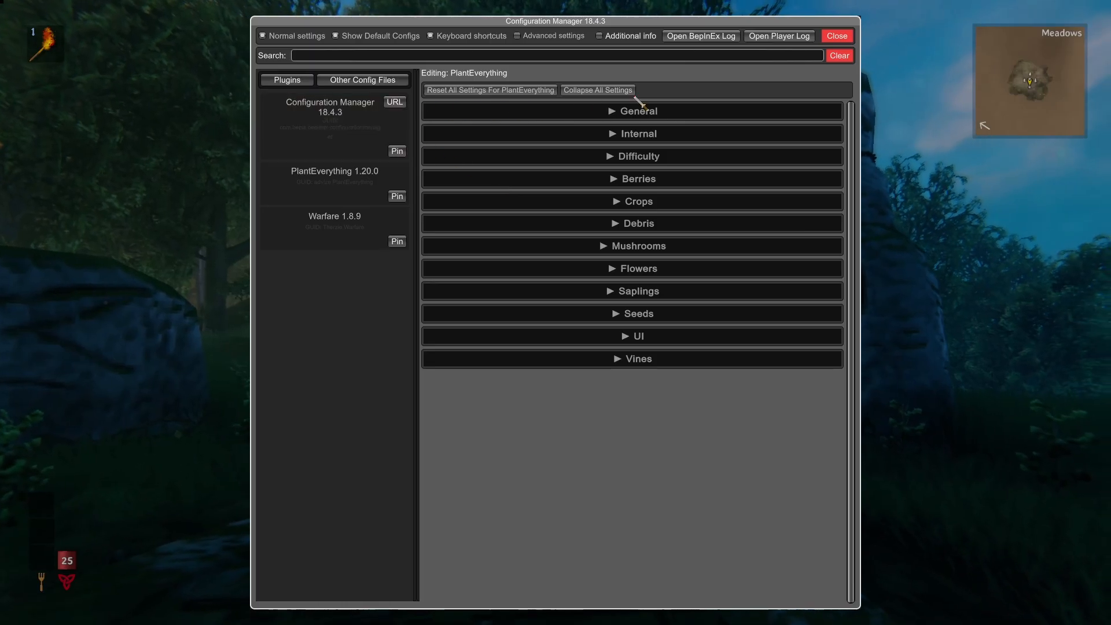
- Close the Configuration Manager and quit the game
key(Escape)
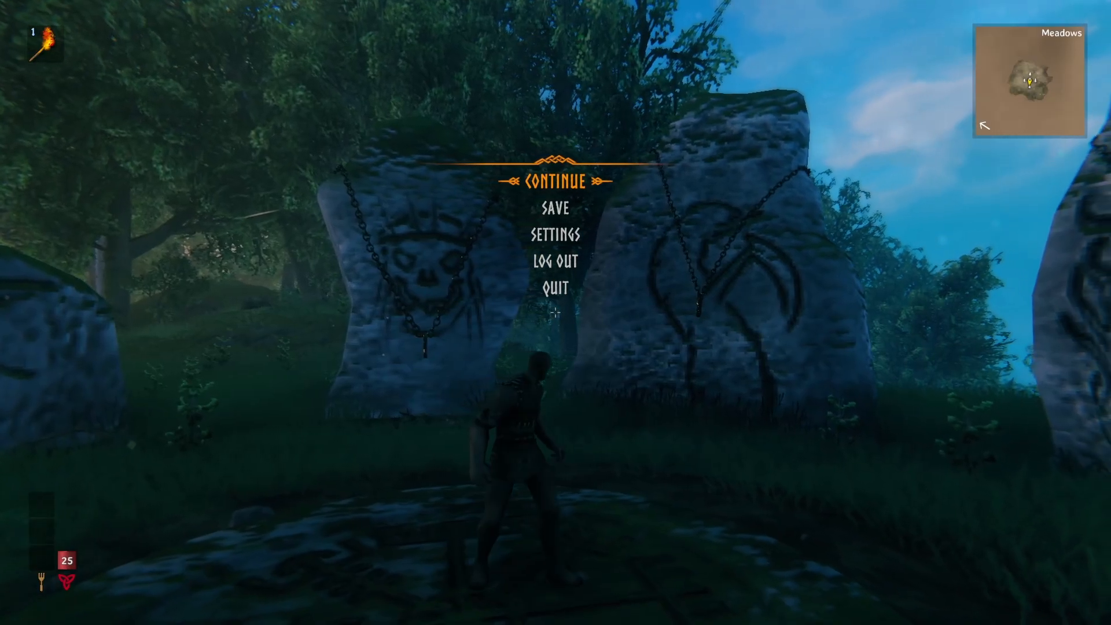
key(Escape)
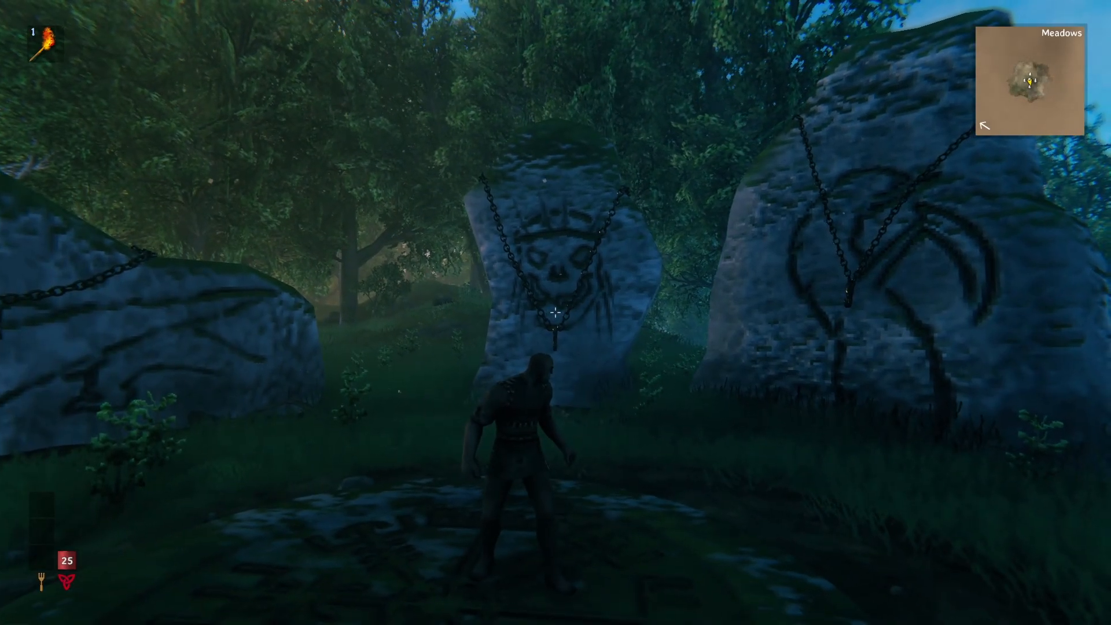
key(Escape)
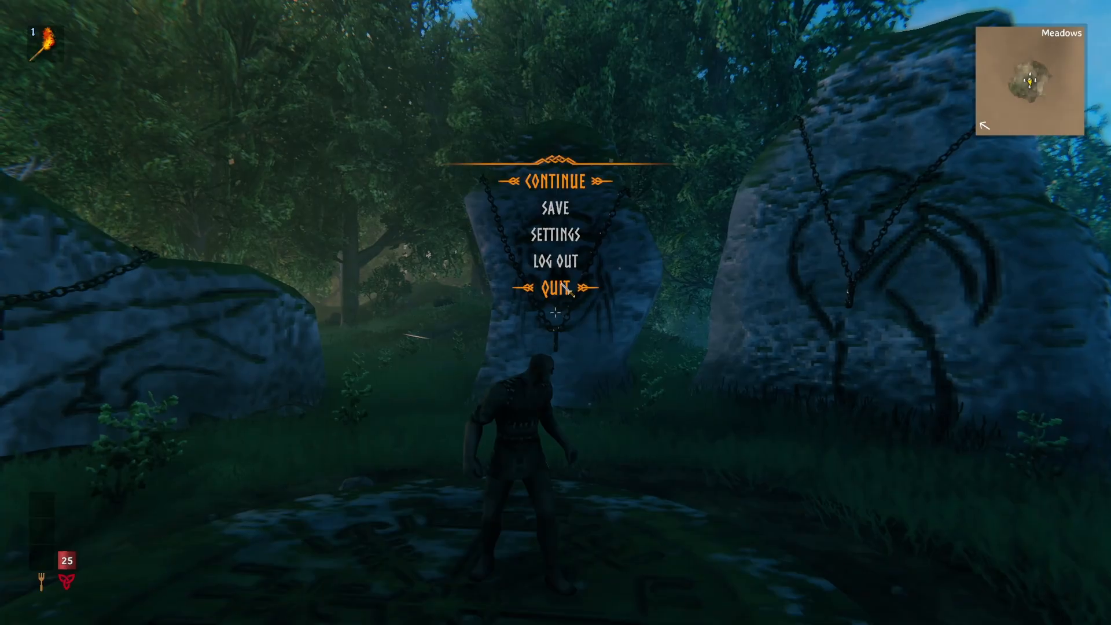
click(565, 287)
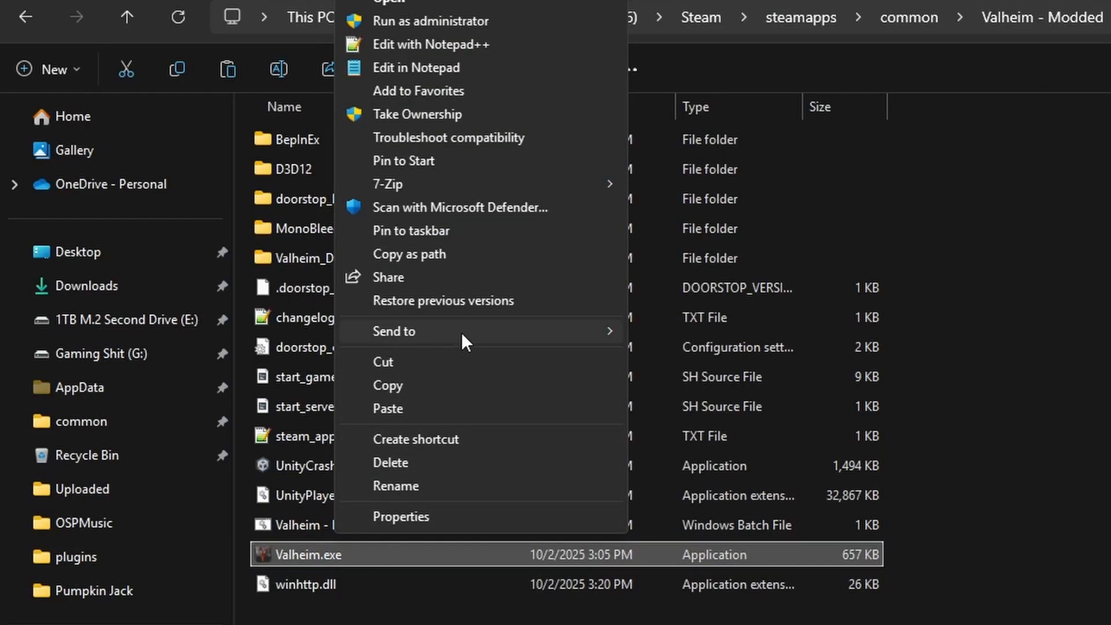
- Create a desktop shortcut to Valheim.exe in the Valheim - Modded folder and append -console after the closing quote of its target
mouse_move(461, 332)
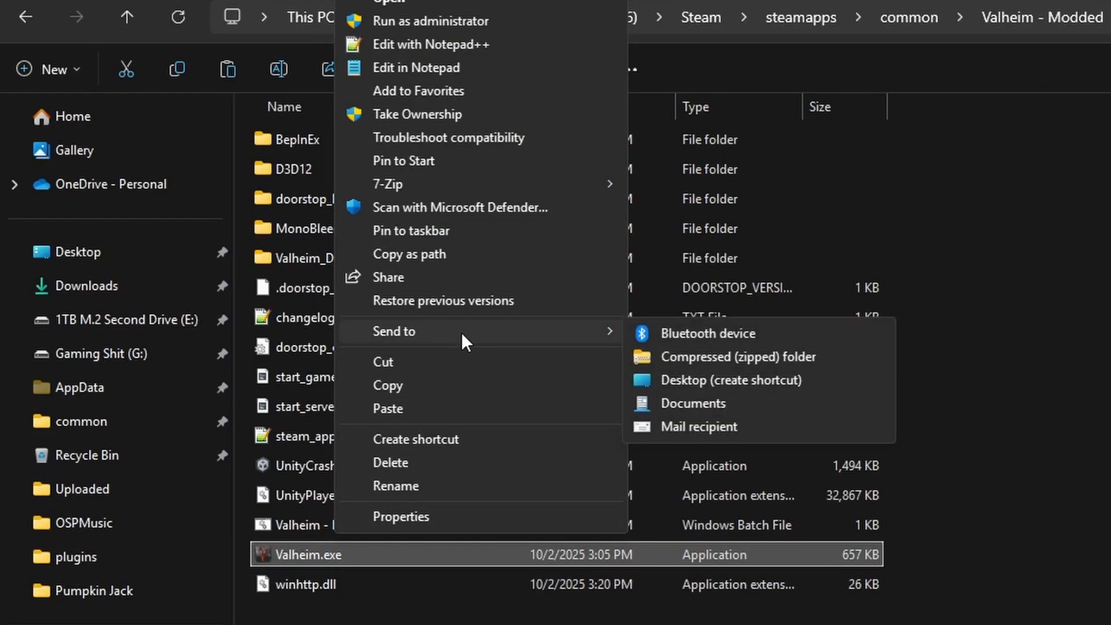
click(735, 377)
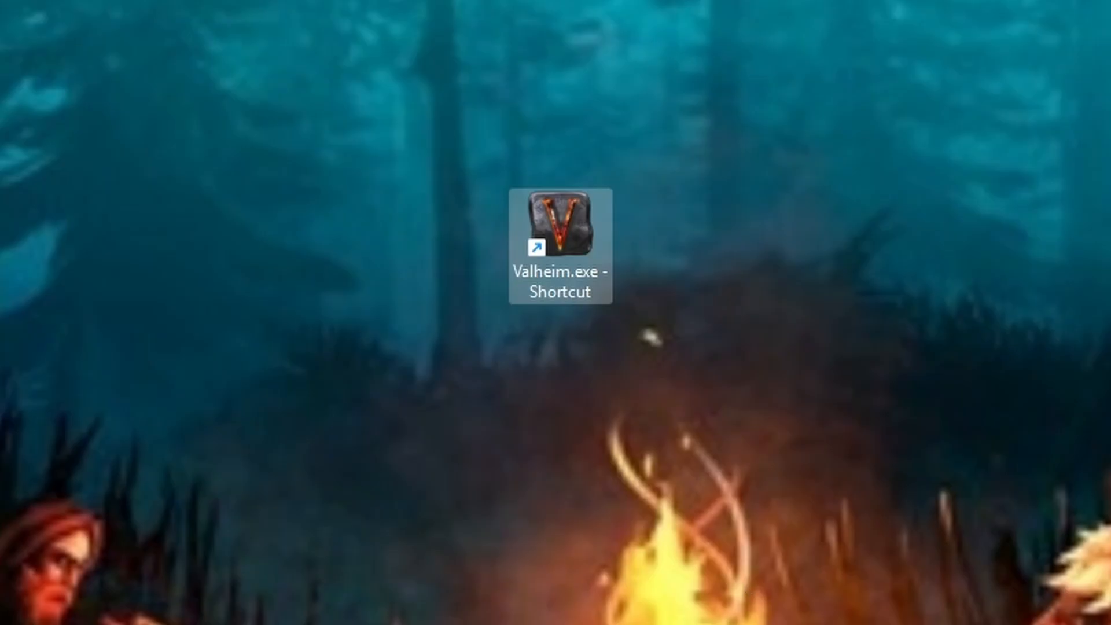
right_click(567, 251)
click(471, 570)
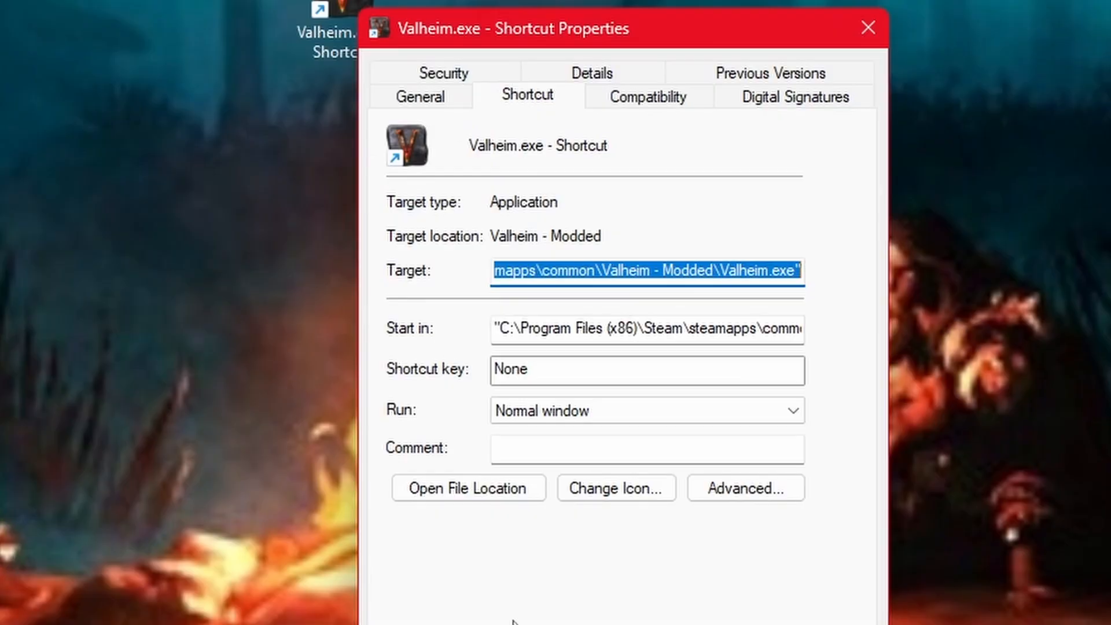
click(610, 266)
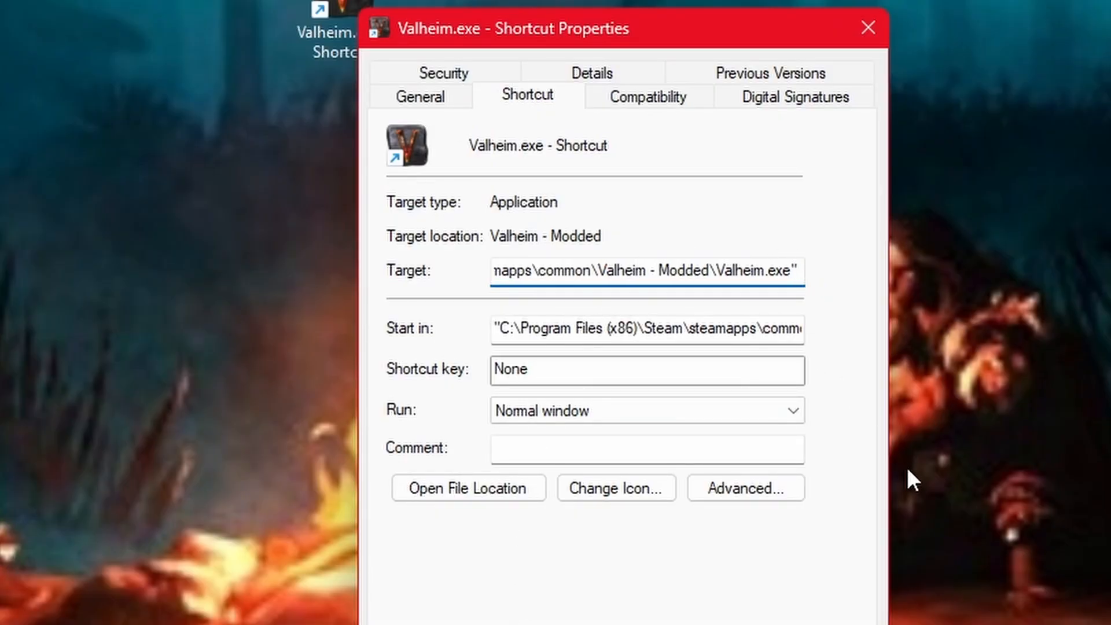
text(=)
key(BackSpace)
key(BackSpace)
text(-)
text(console)
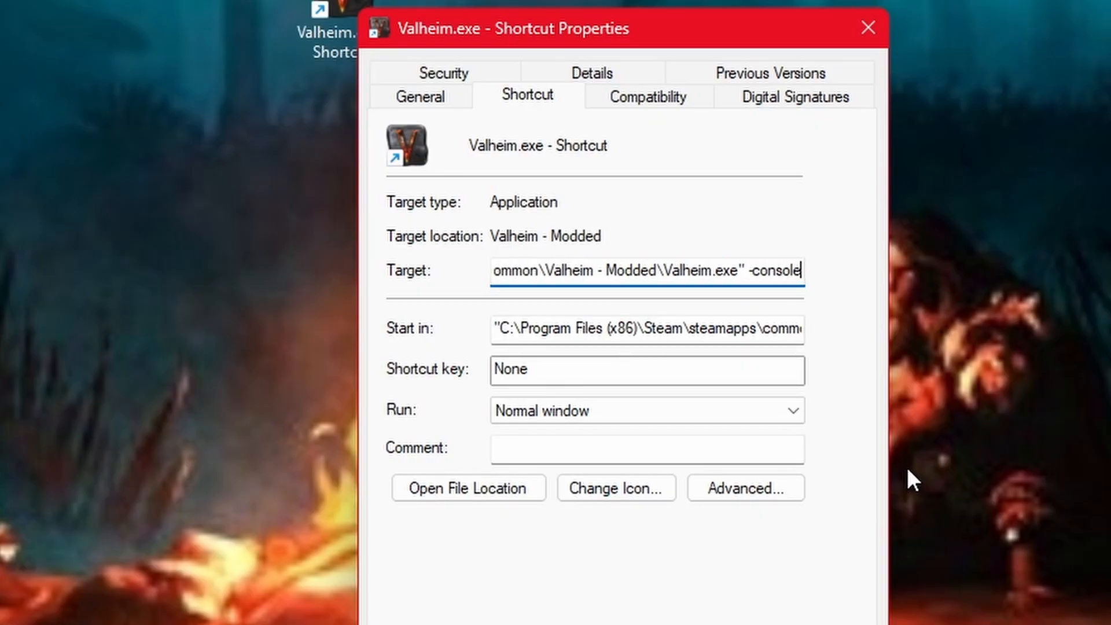
key(Return)
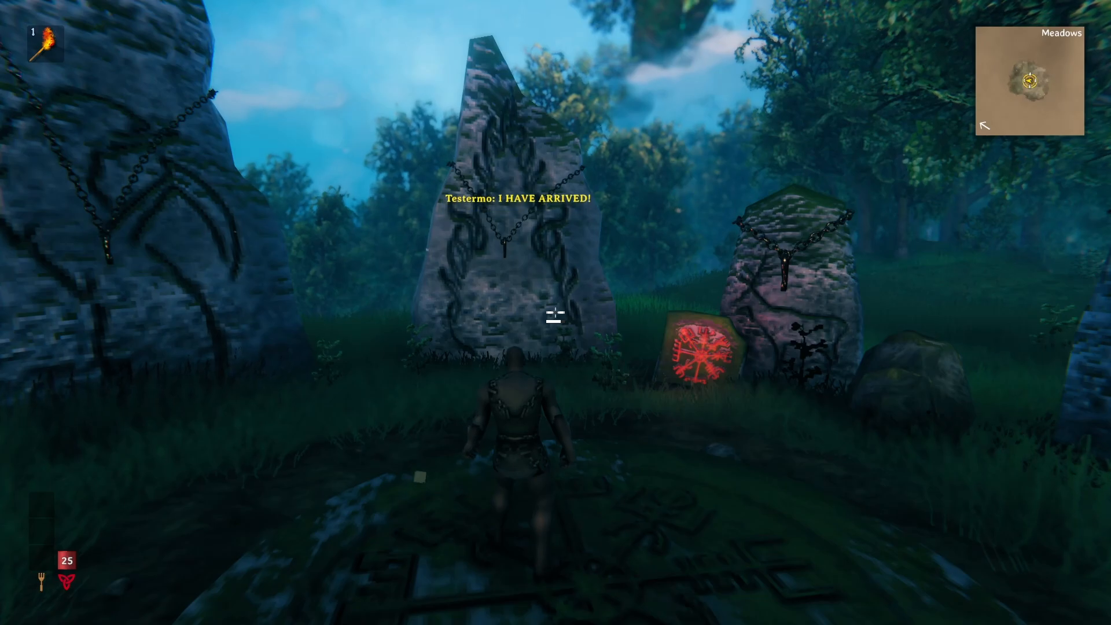
- Open the in-game console and enable developer commands with devcommands
key(F5)
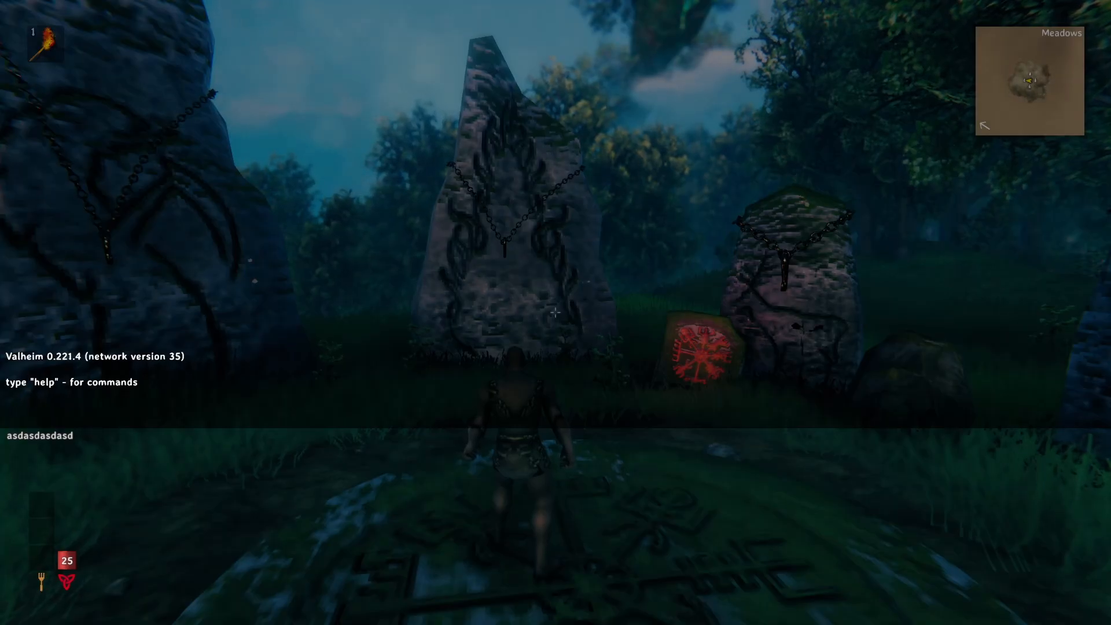
text(da)
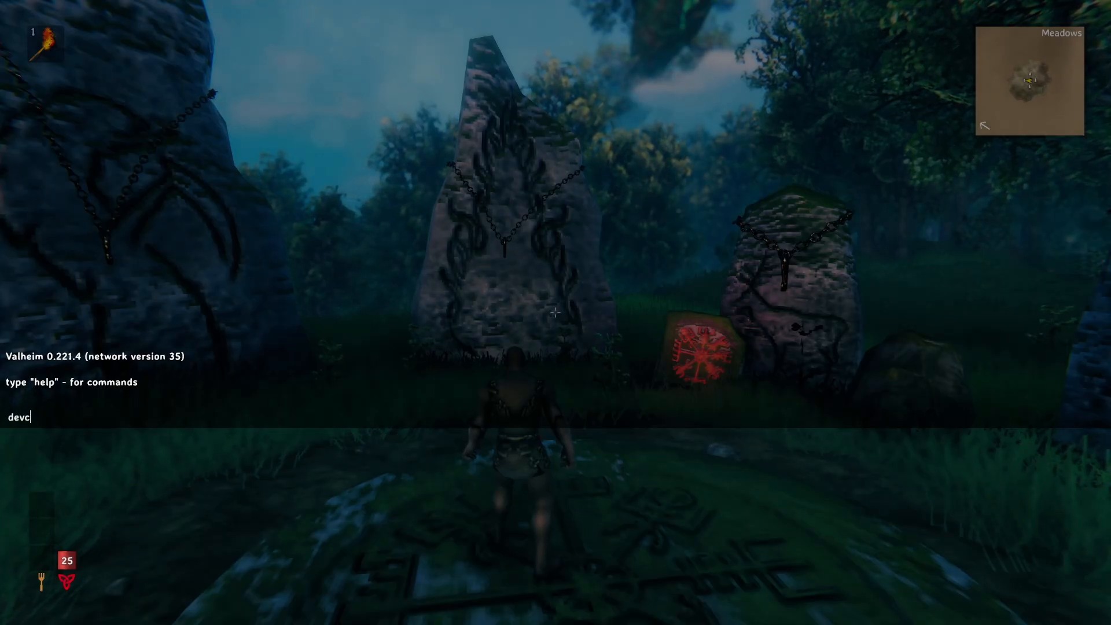
text(s)
key(Return)
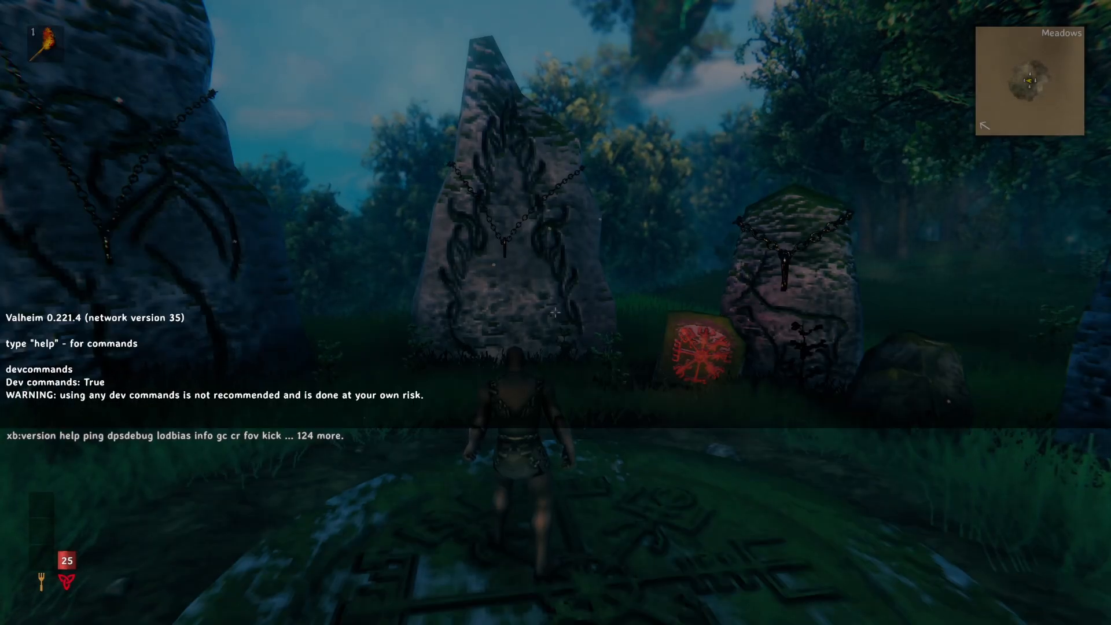
- Spawn the Warfare mod's sword with the console command spawn BastardBlackmetal_TW and close the console
text(spawn)
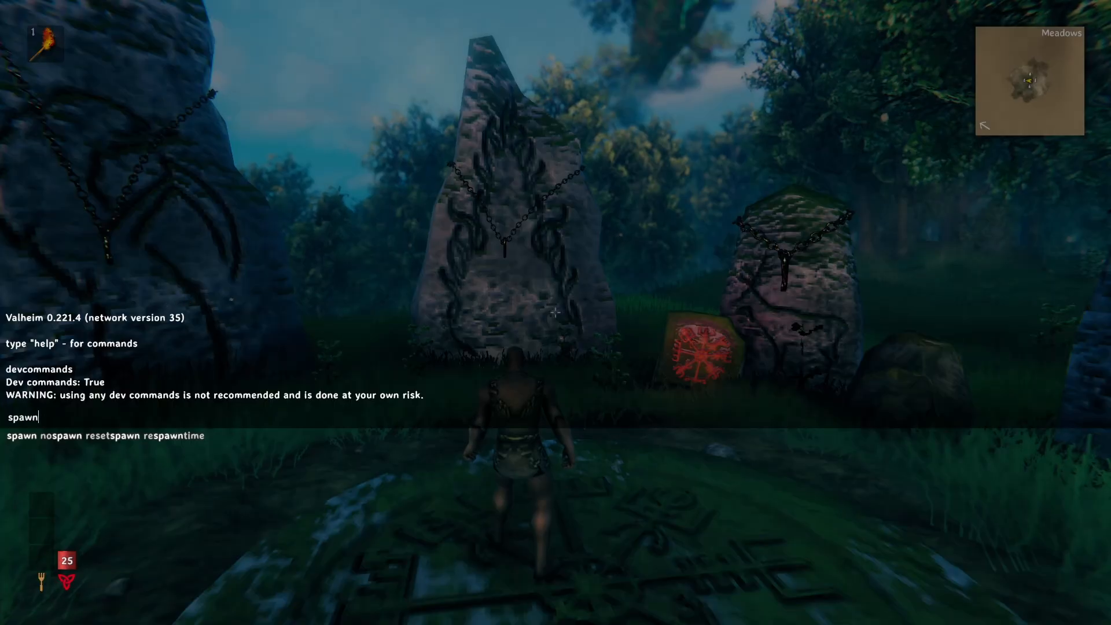
text(bastar)
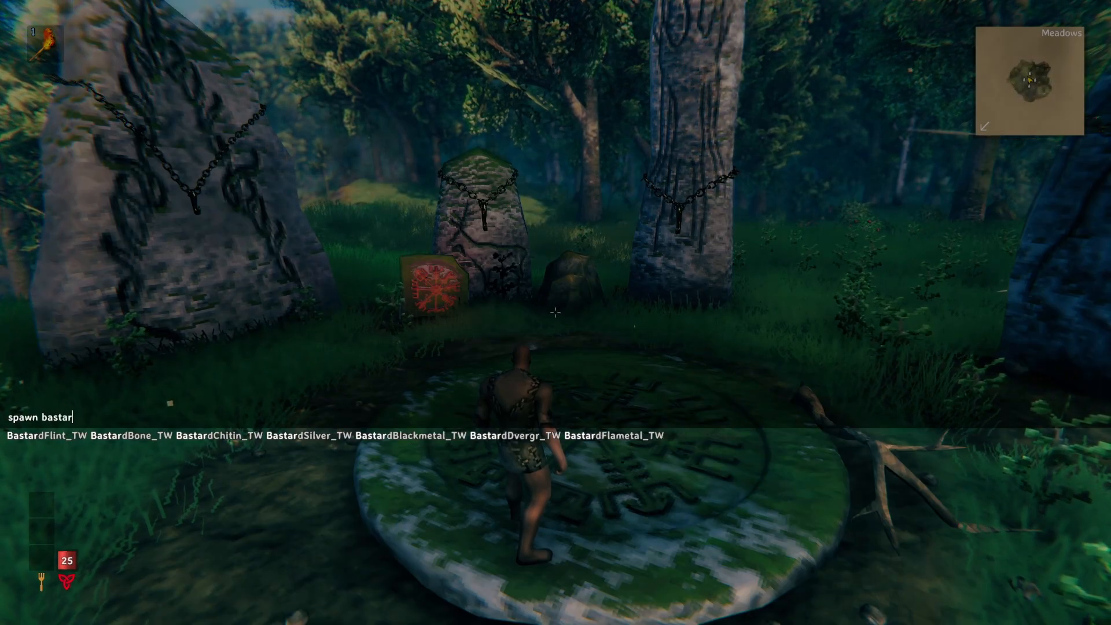
text(dBlackmetal_TW)
key(Tab)
key(Return)
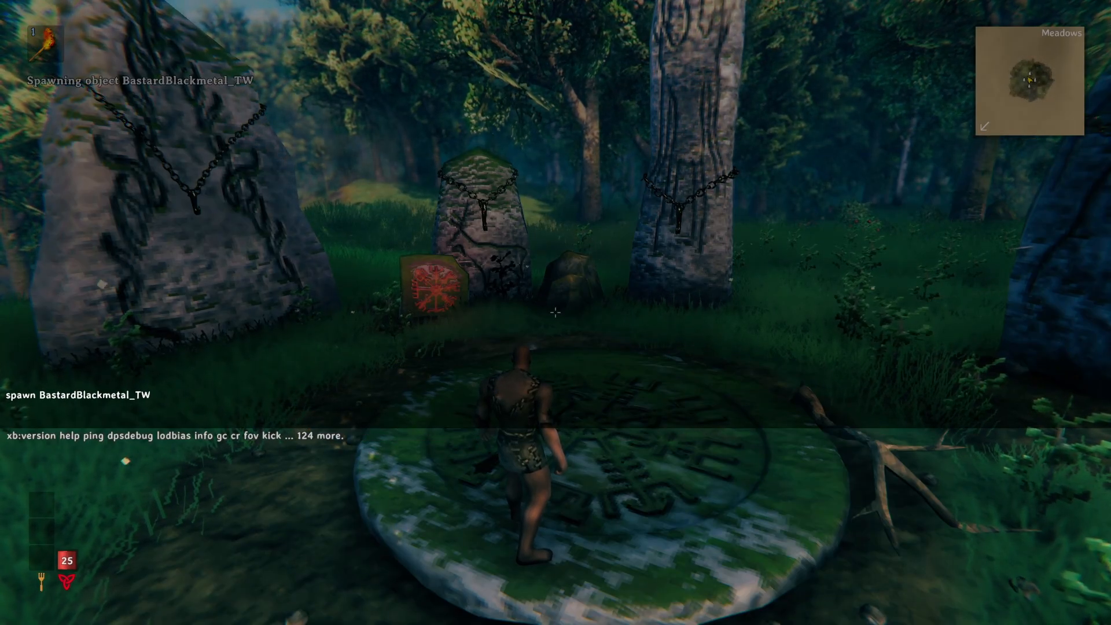
key(F5)
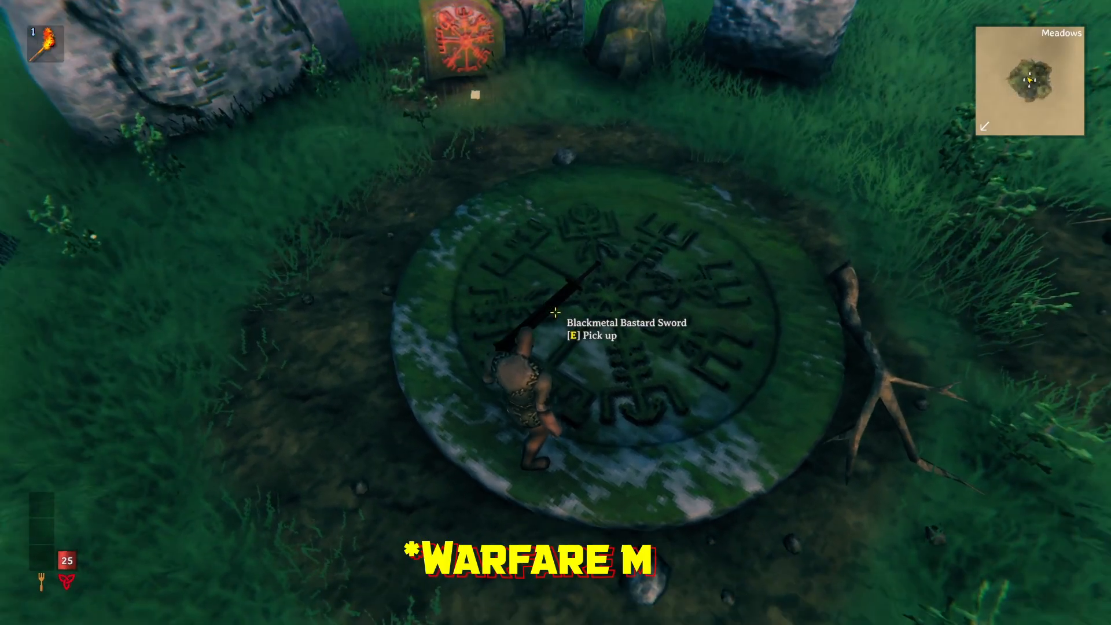
- Pick up the Blackmetal Bastard Sword from the stone circle, then try an attack and move around with it
key(e)
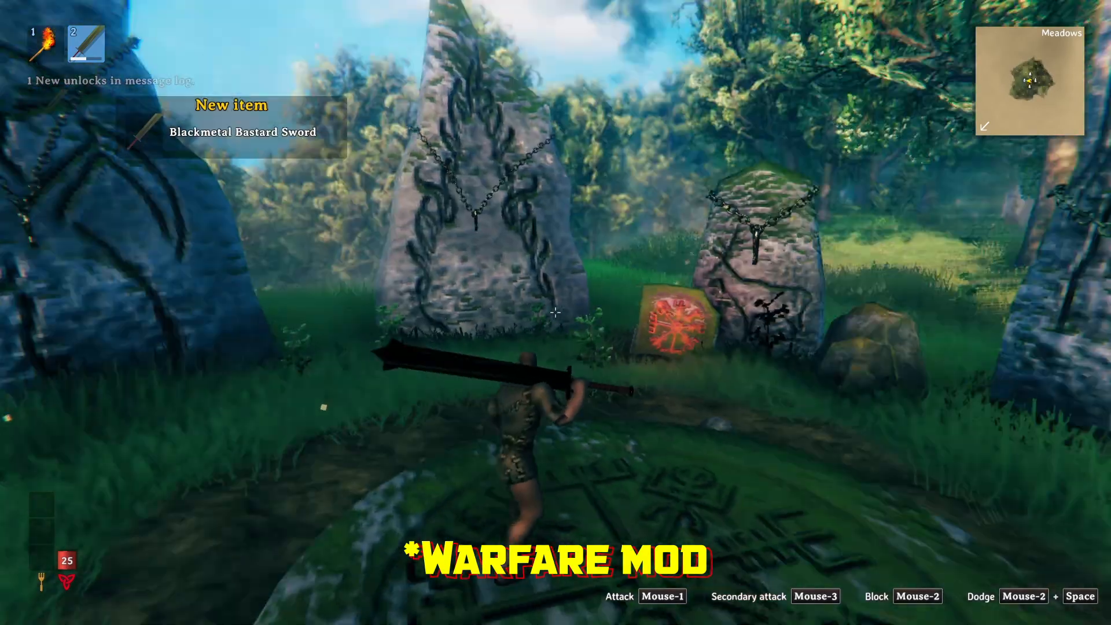
click(556, 313)
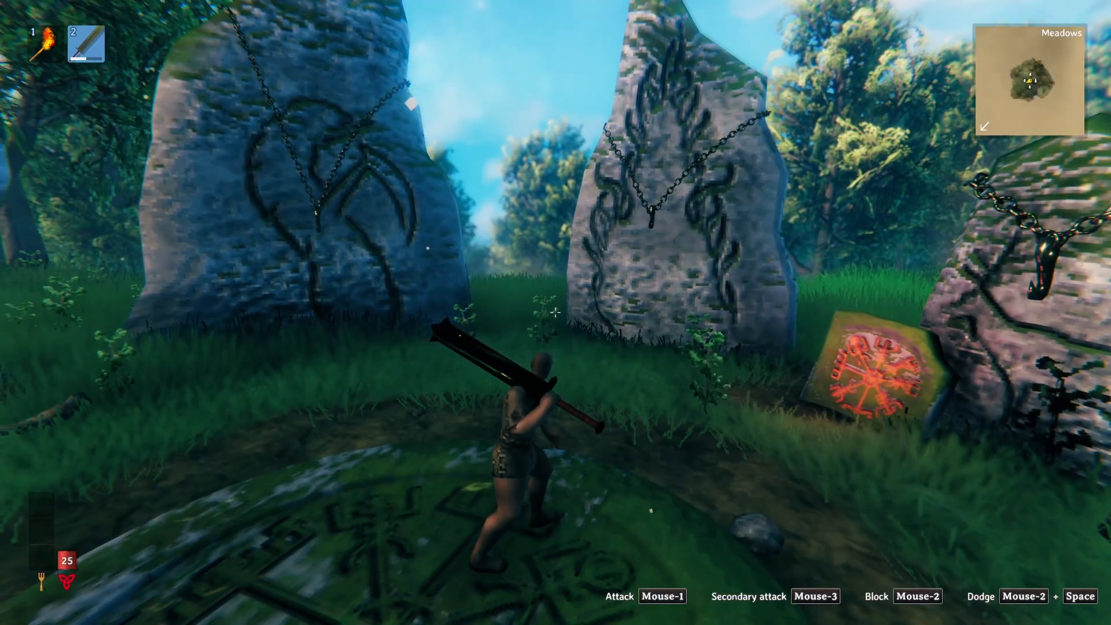
key(a)
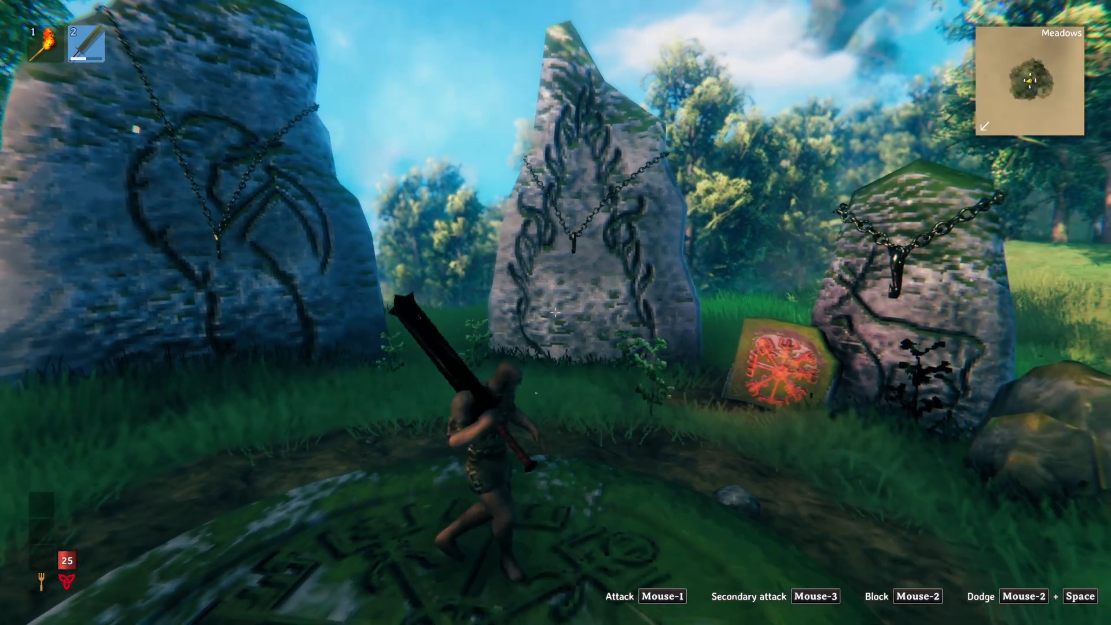
key(s)
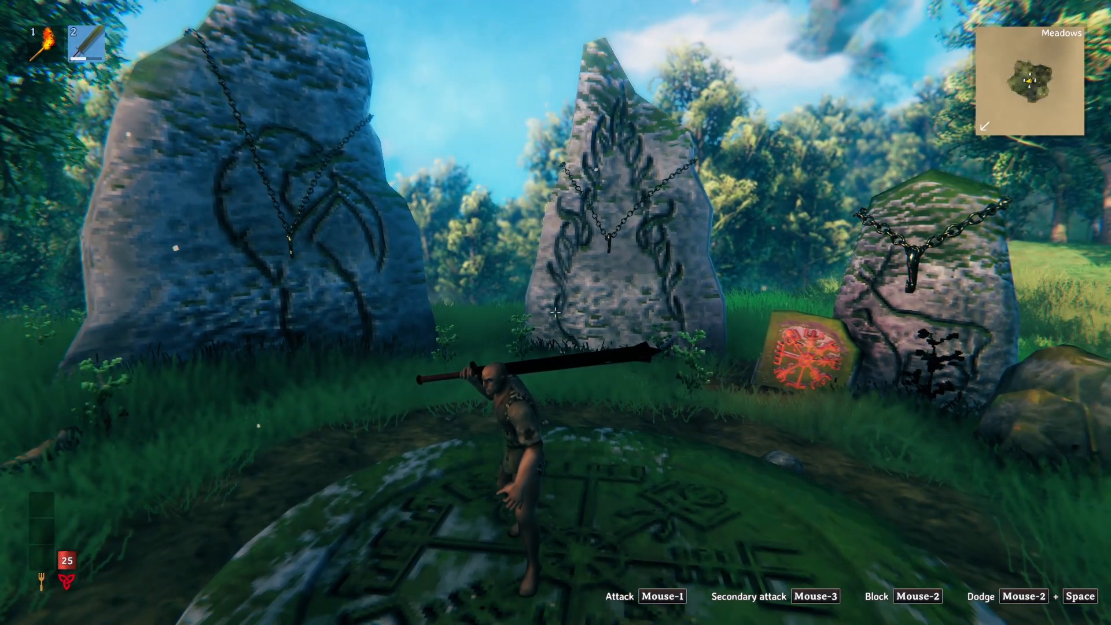
- Quit Valheim from the game world and confirm leaving the game
key(Escape)
click(553, 286)
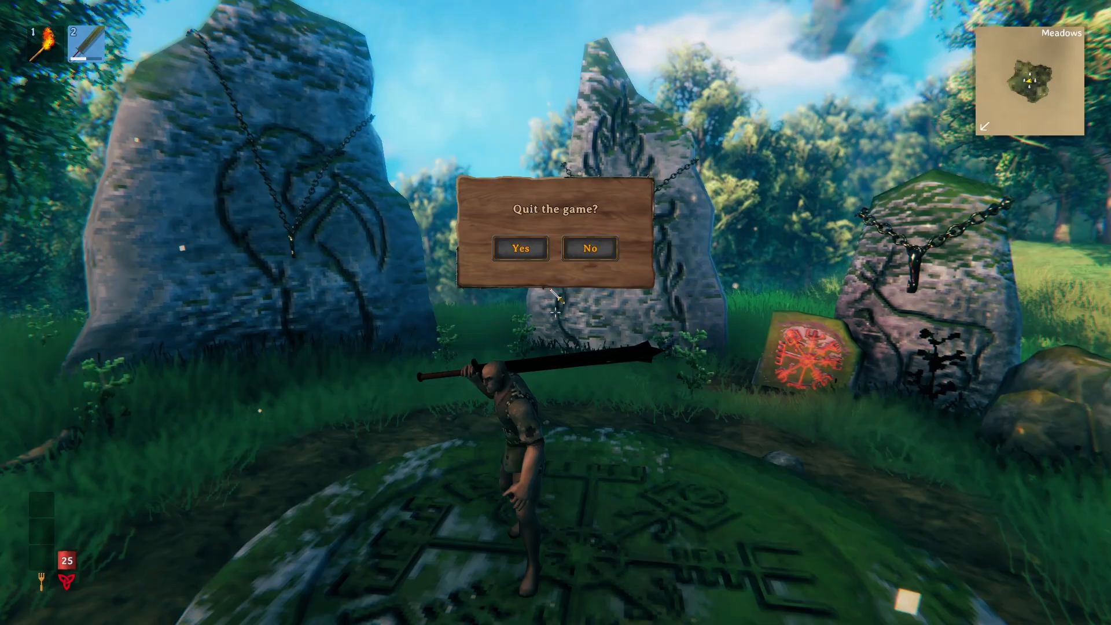
click(529, 250)
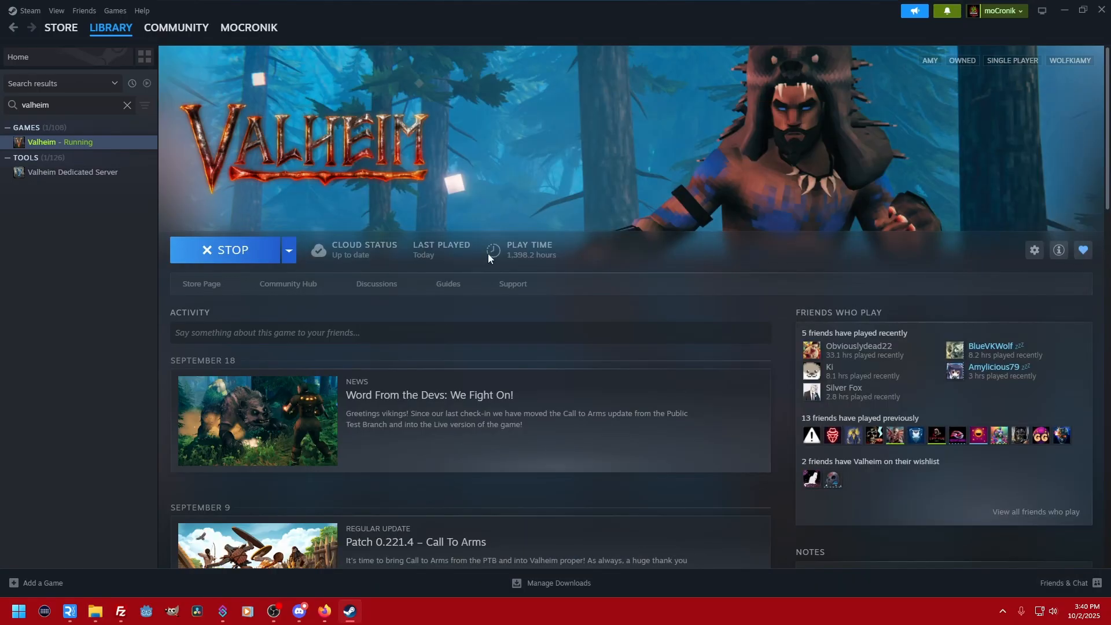
- Switch to FileZilla and upload denikson-BepInExPack_Valheim-5.4.2333.zip to the game server's serverfiles folder
click(124, 614)
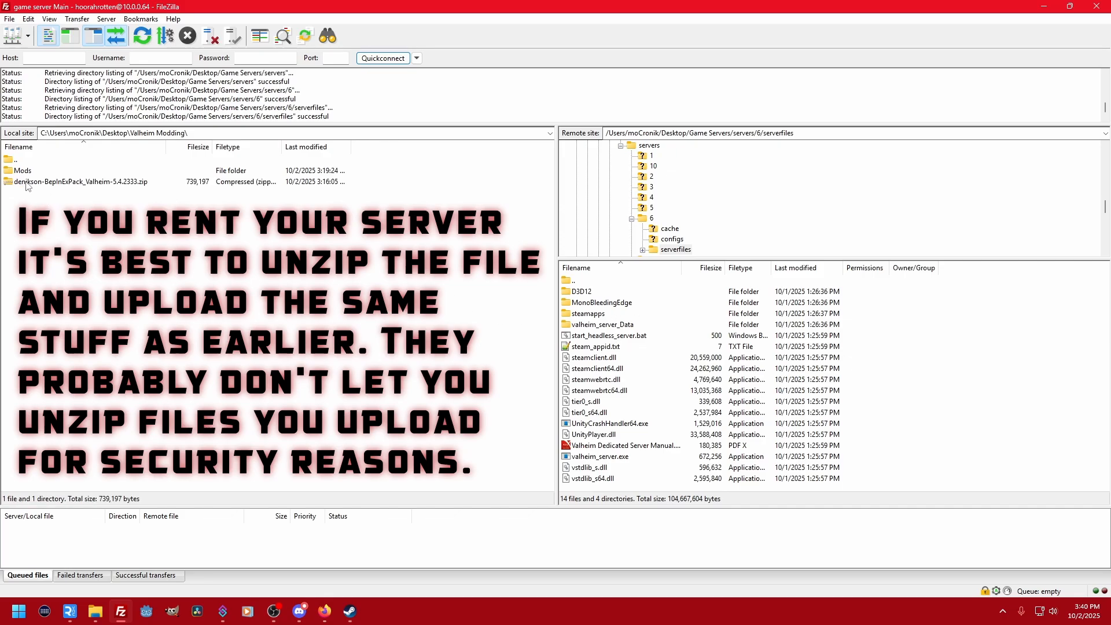
double_click(26, 183)
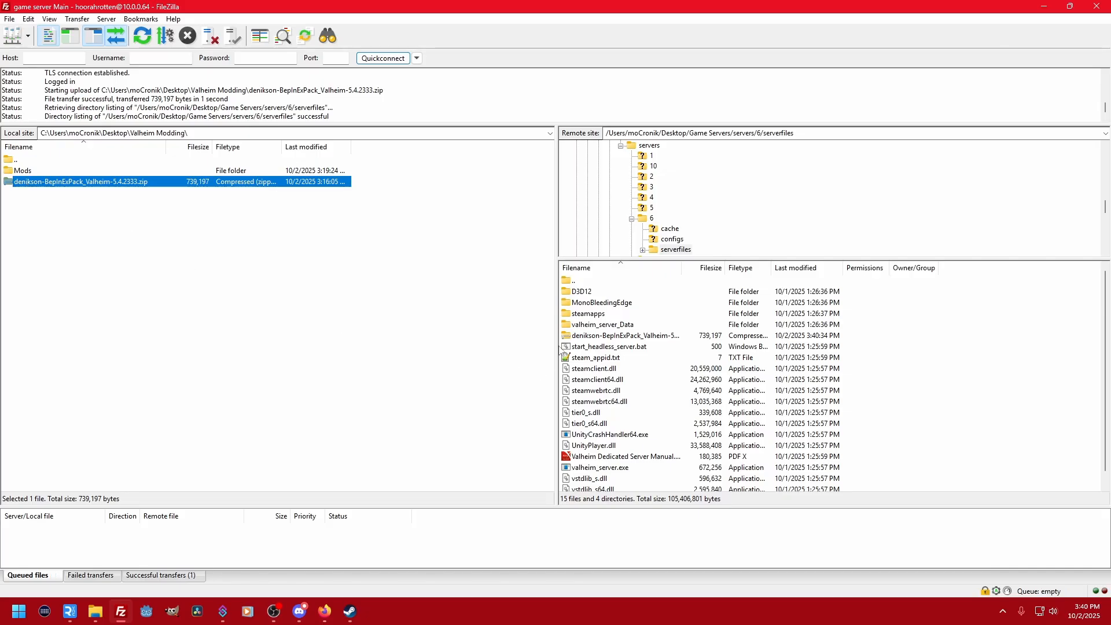
- Switch to the remote game server and copy everything inside the BepInEx zip's BepInExPack_Valheim folder into the serverfiles folder
key(alt+Tab)
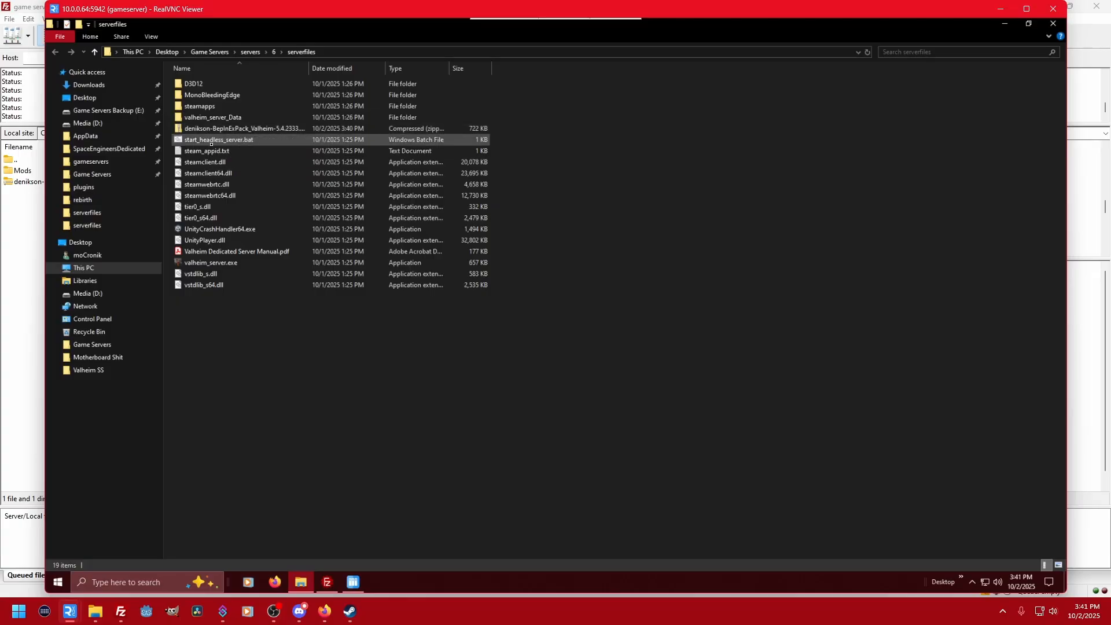
double_click(226, 129)
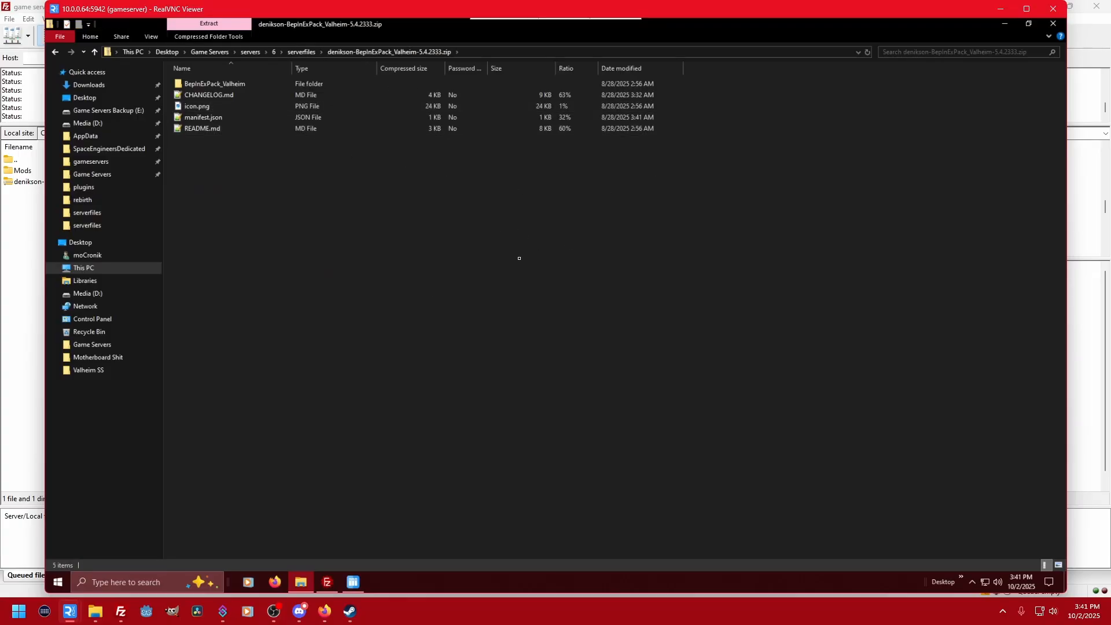
double_click(204, 84)
drag(209, 195, 194, 85)
right_click(194, 85)
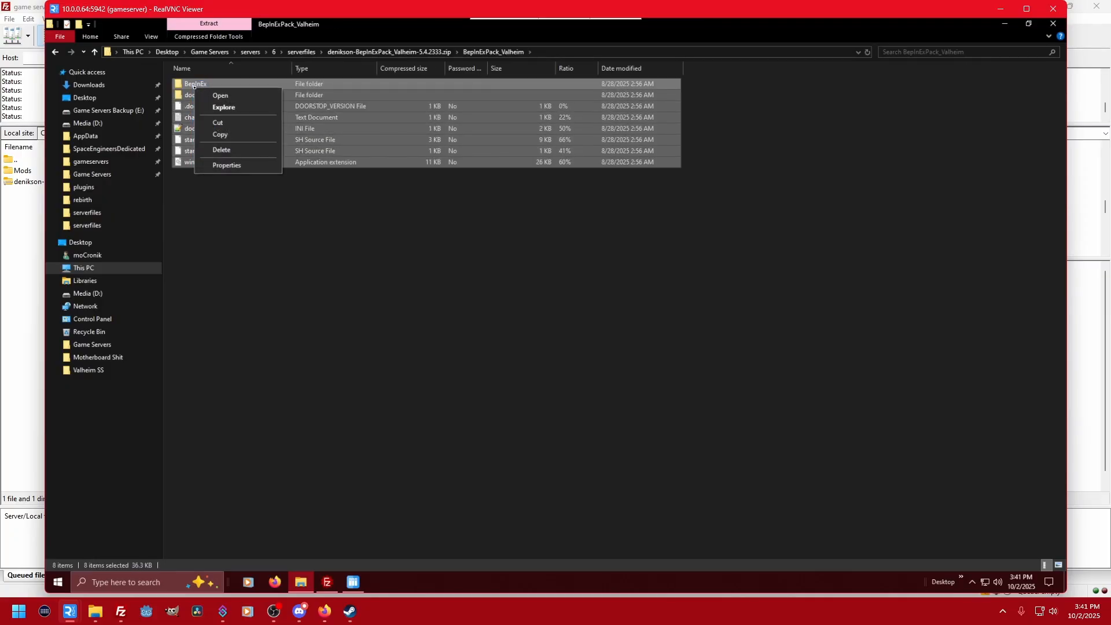
click(220, 134)
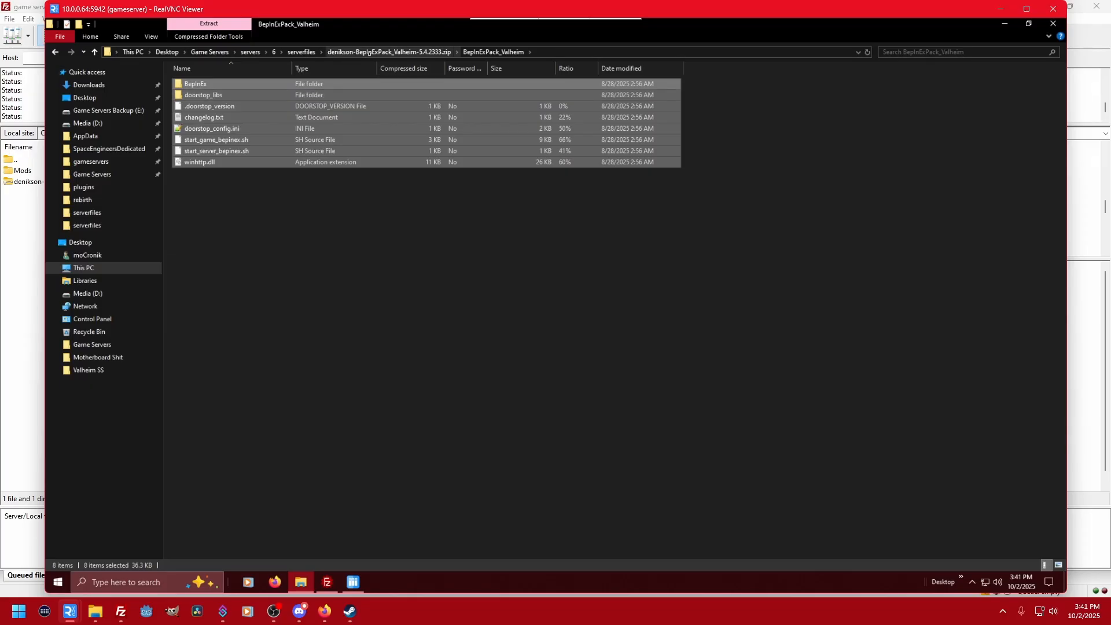
click(301, 52)
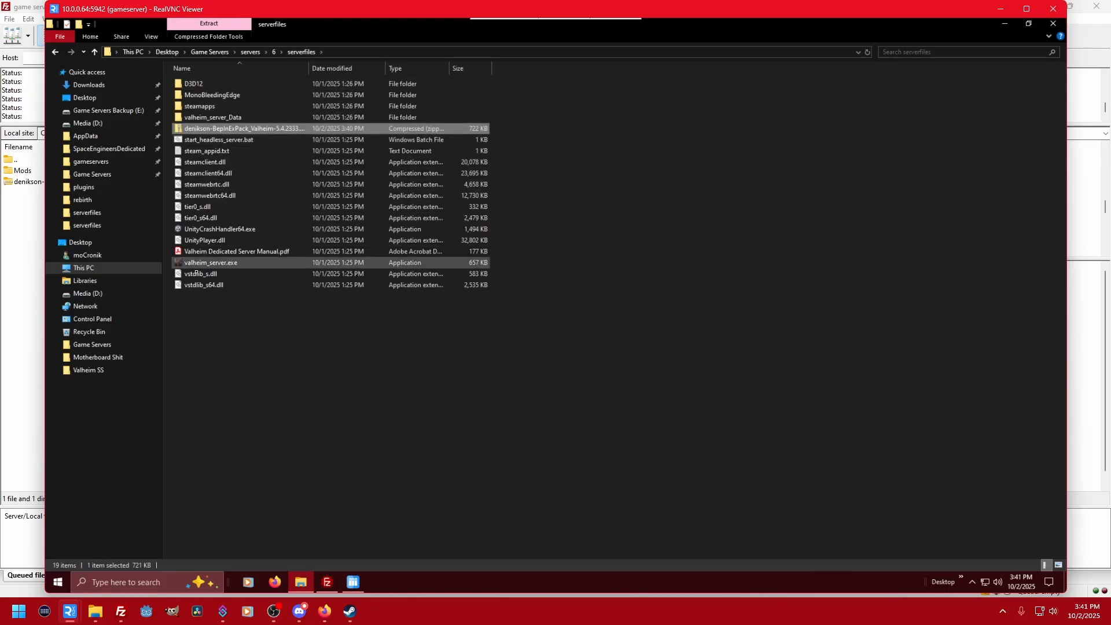
right_click(232, 316)
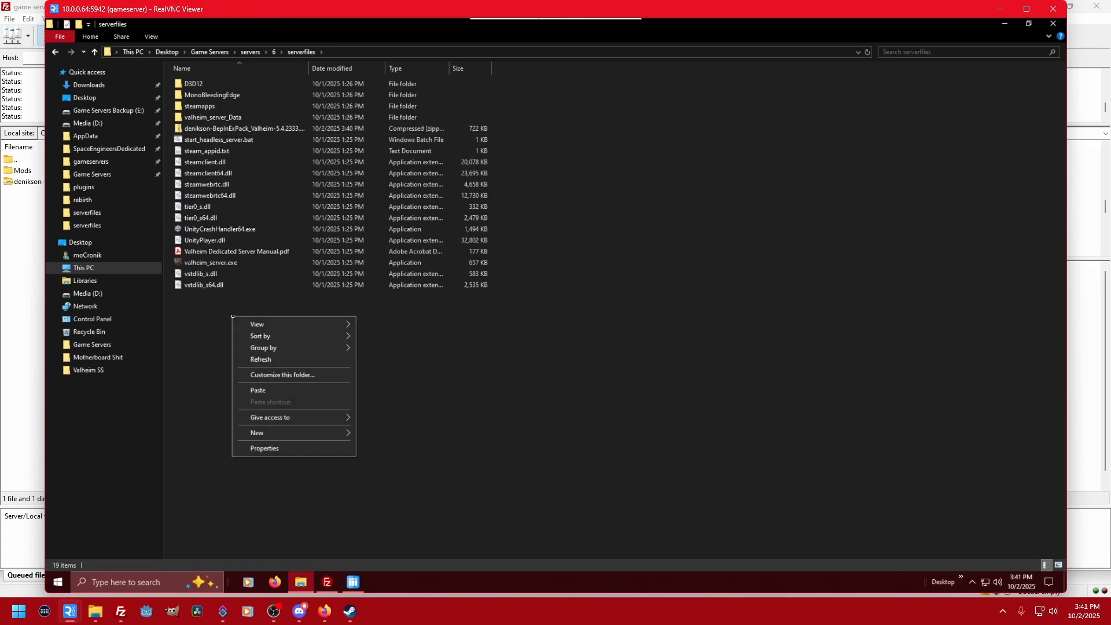
click(288, 390)
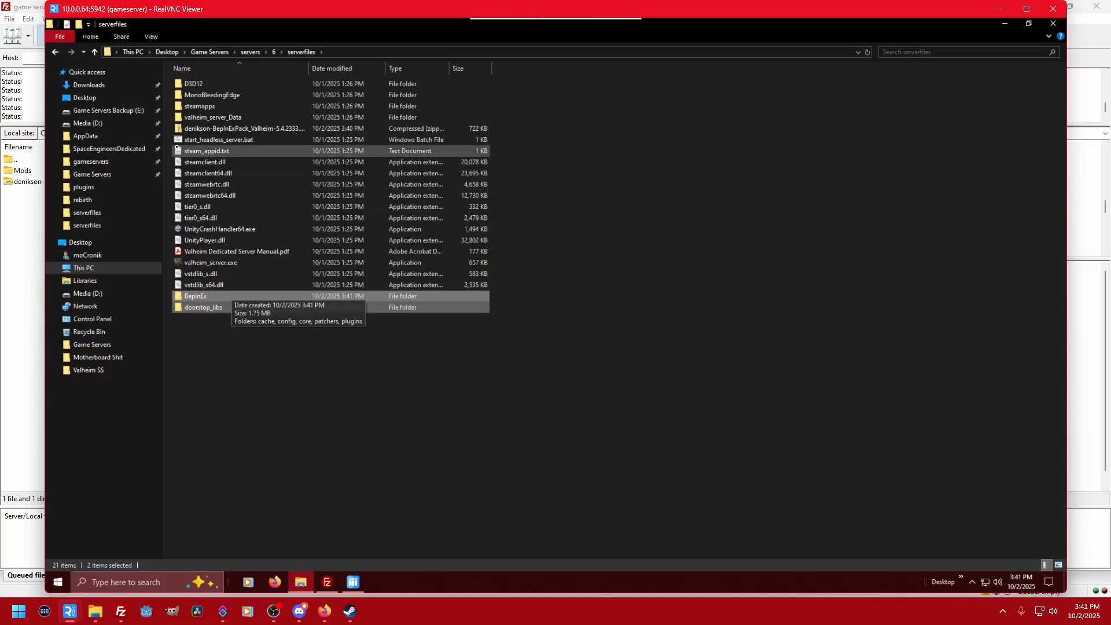
- Delete denikson-BepInExPack_Valheim-5.4.2333.zip from serverfiles and sort the folder by name in ascending order
click(200, 129)
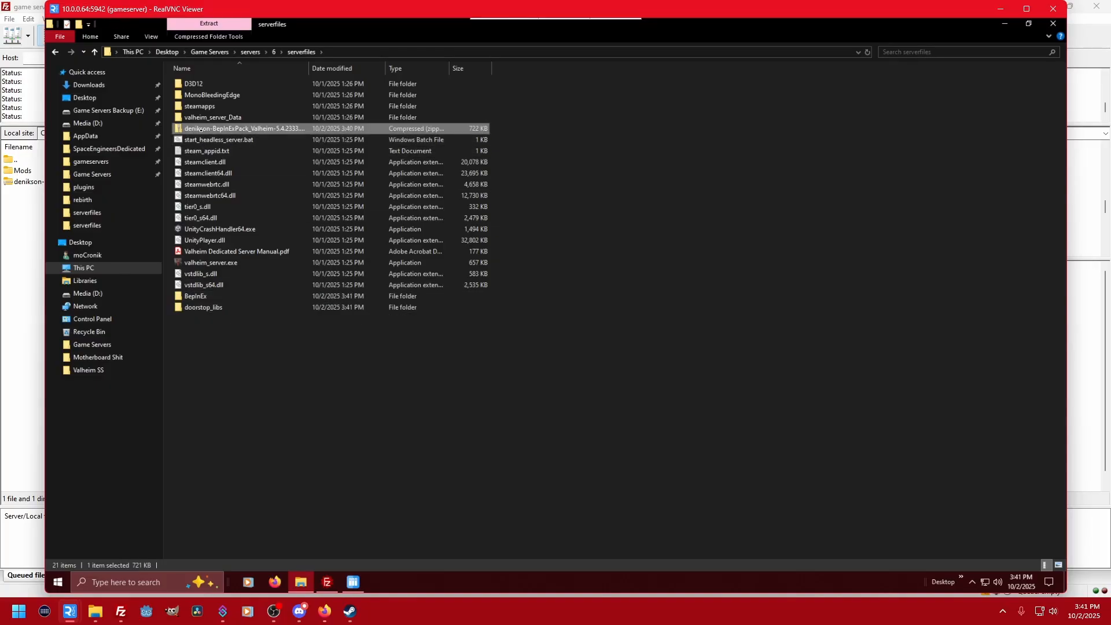
key(Delete)
click(213, 69)
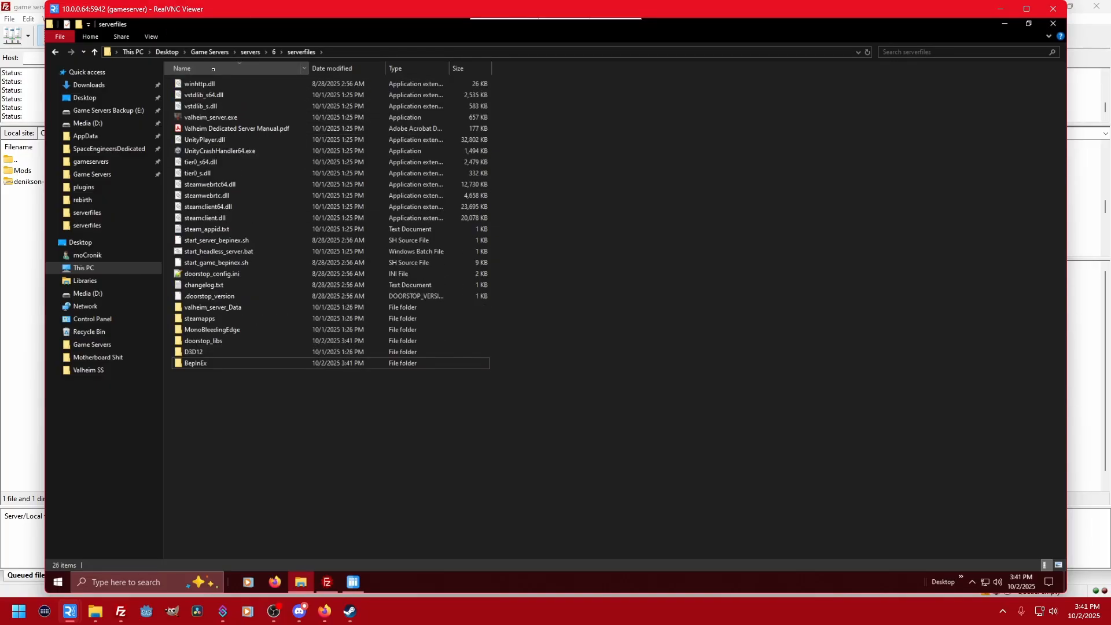
click(213, 70)
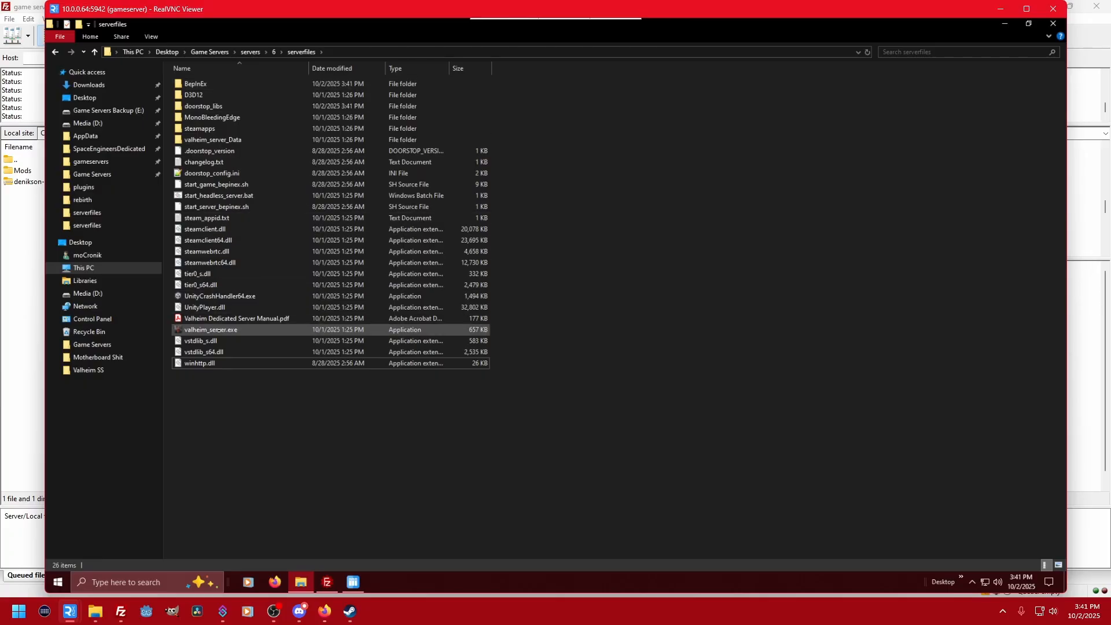
mouse_move(263, 341)
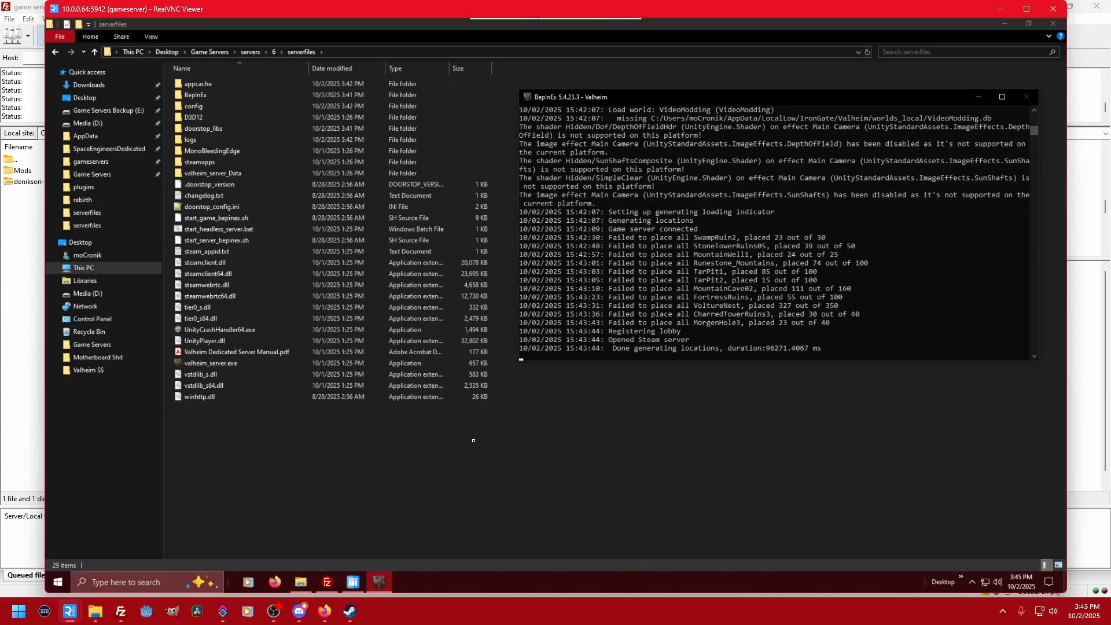
- Switch to FileZilla and upload all contents of the Valheim - Modded copy's BepInEx plugins folder to the server's BepInEx/plugins folder
key(alt+Tab)
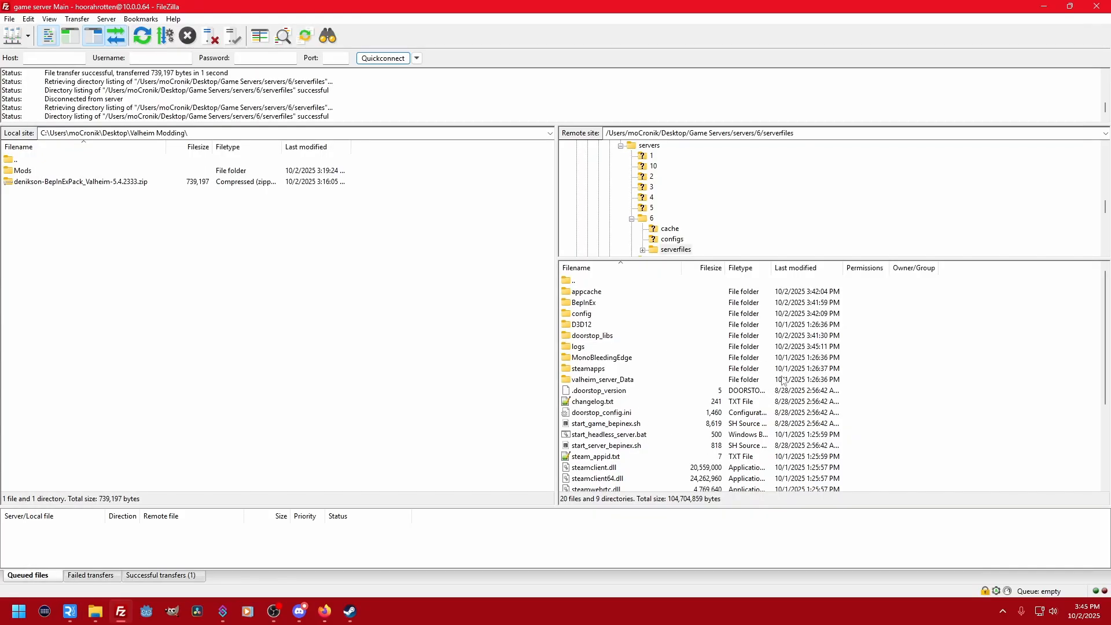
double_click(584, 303)
double_click(593, 337)
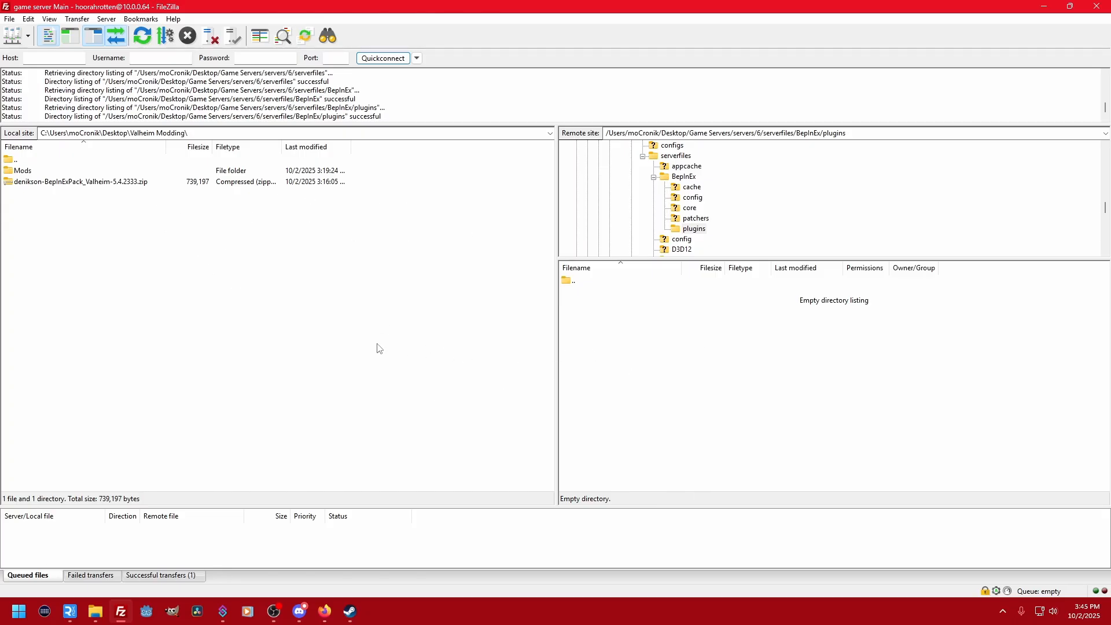
double_click(20, 171)
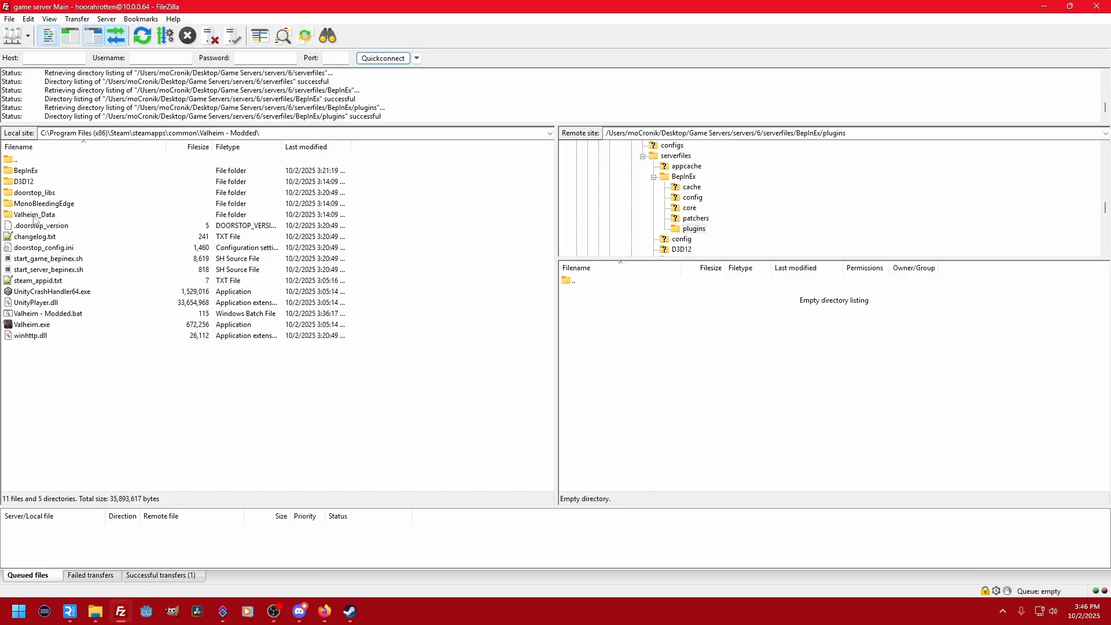
double_click(26, 171)
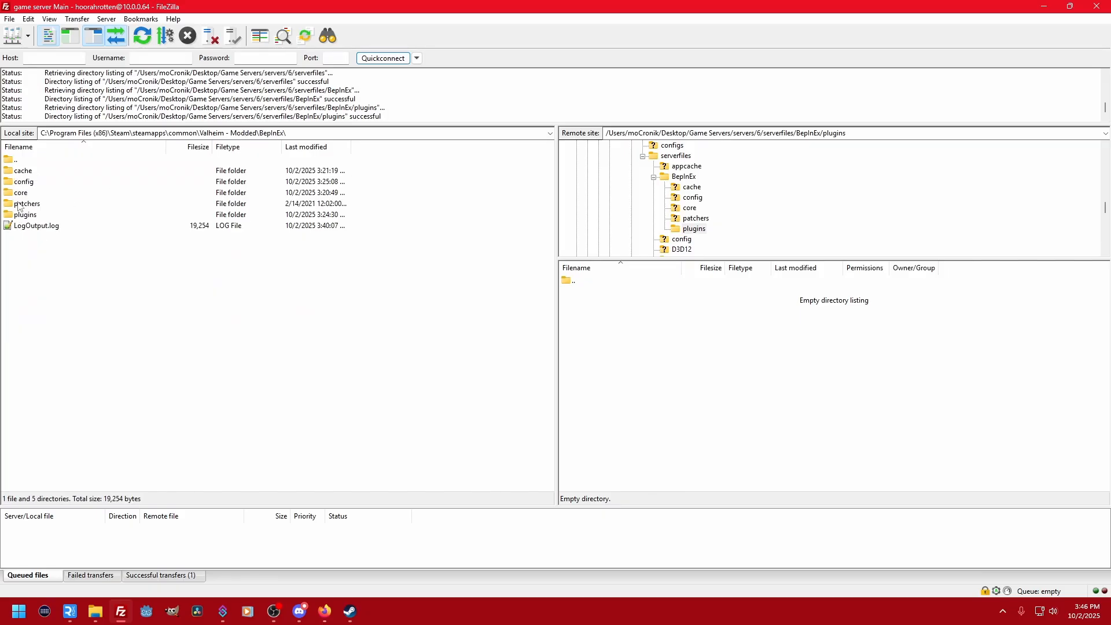
double_click(19, 215)
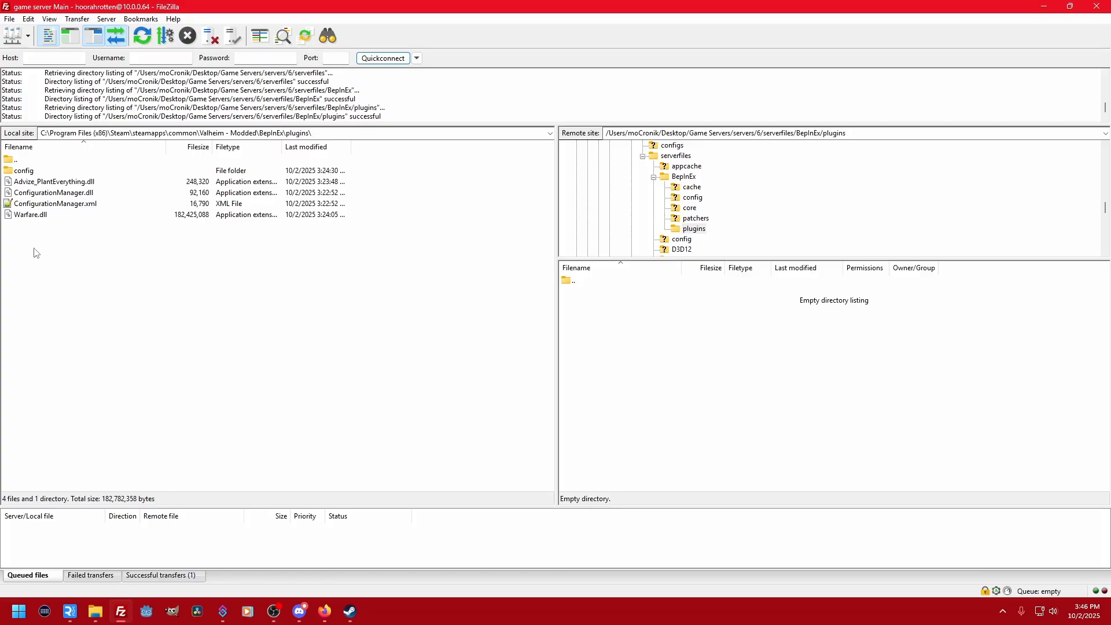
drag(44, 237, 625, 319)
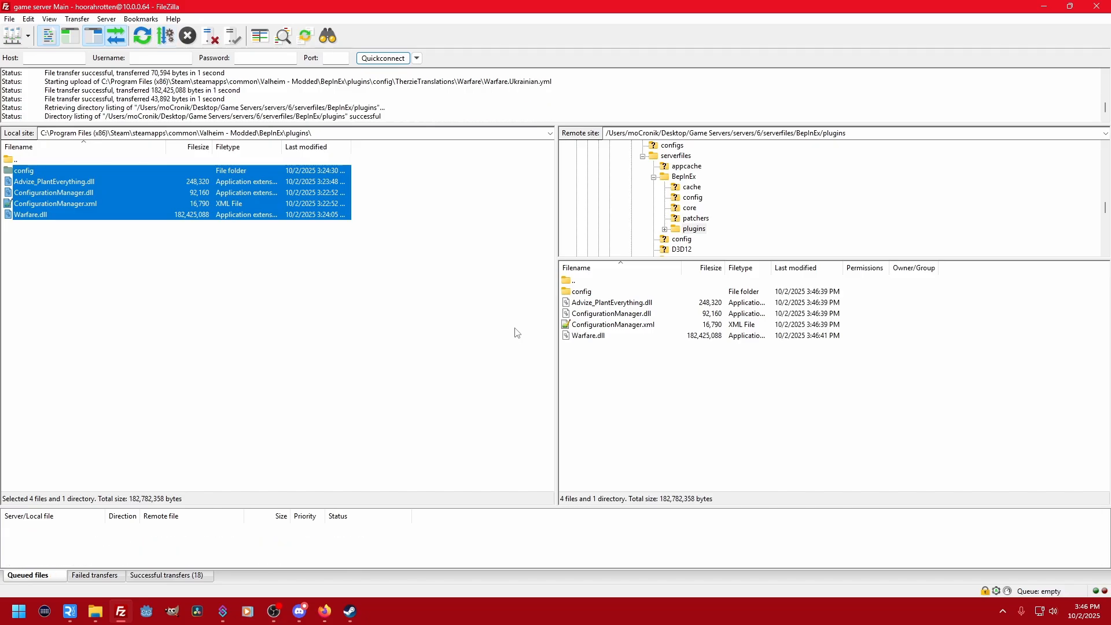
- Delete Advize_PlantEverything.dll from the server's plugins folder and confirm the deletion
click(624, 307)
right_click(624, 307)
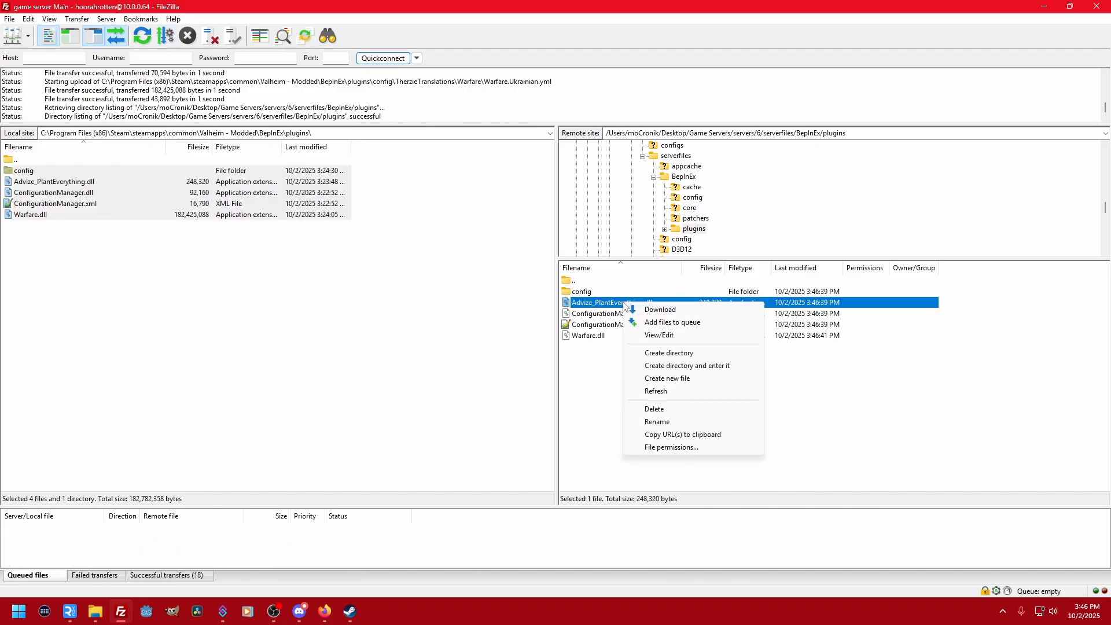
click(671, 409)
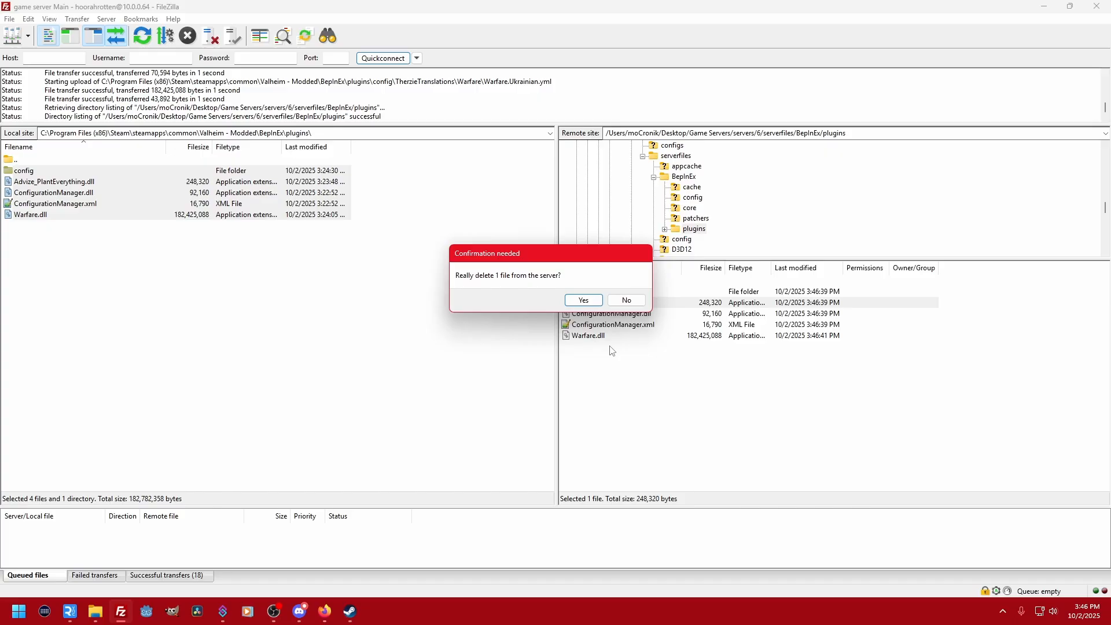
click(581, 300)
click(62, 237)
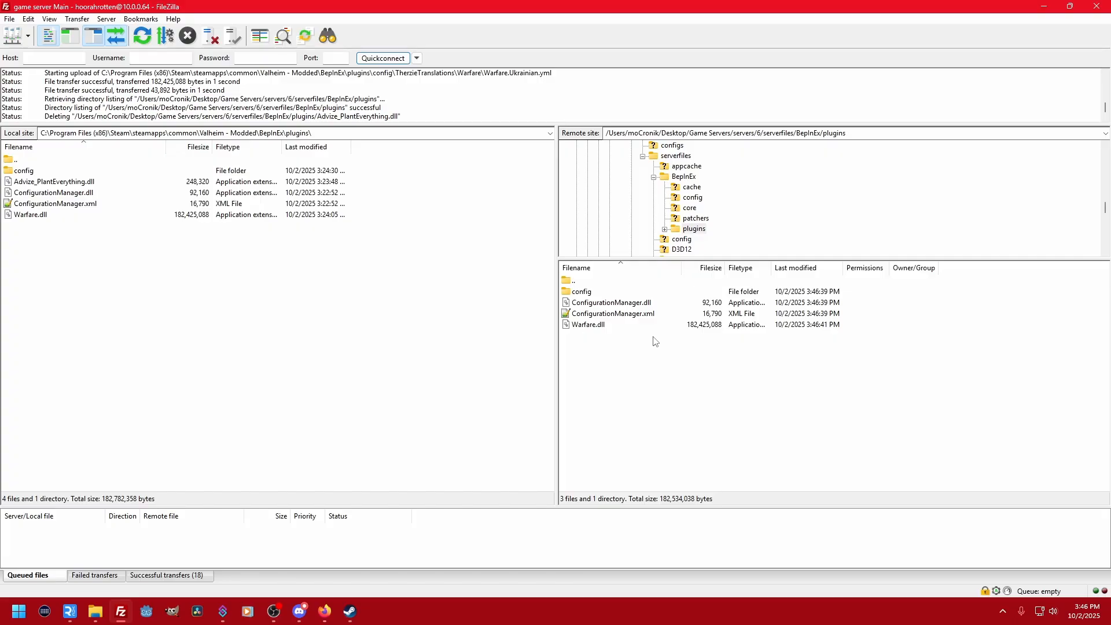
click(592, 328)
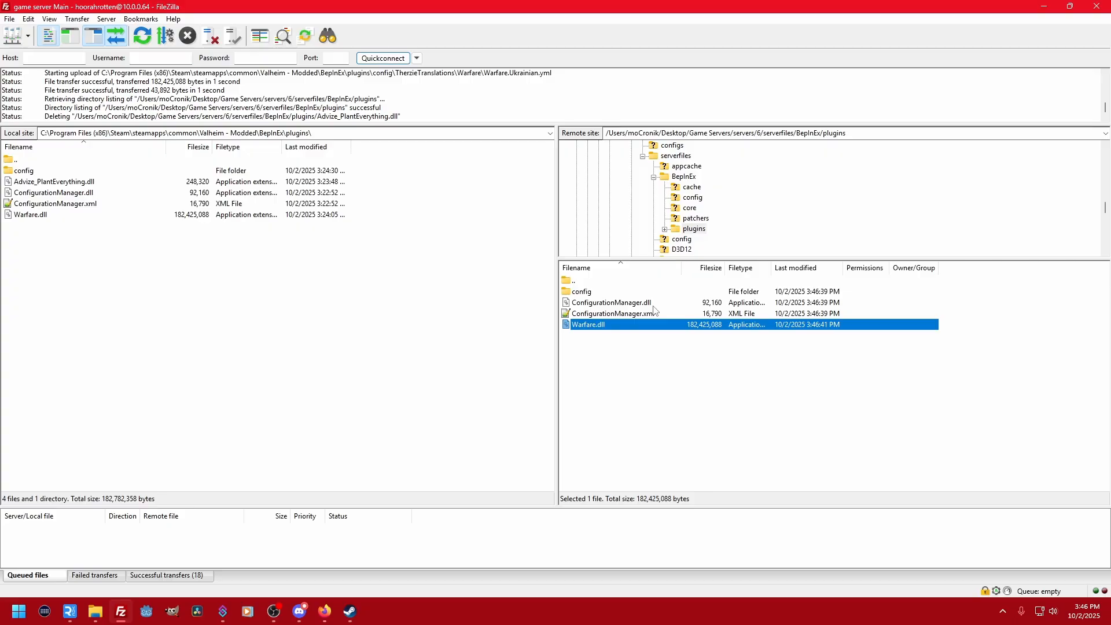
click(42, 184)
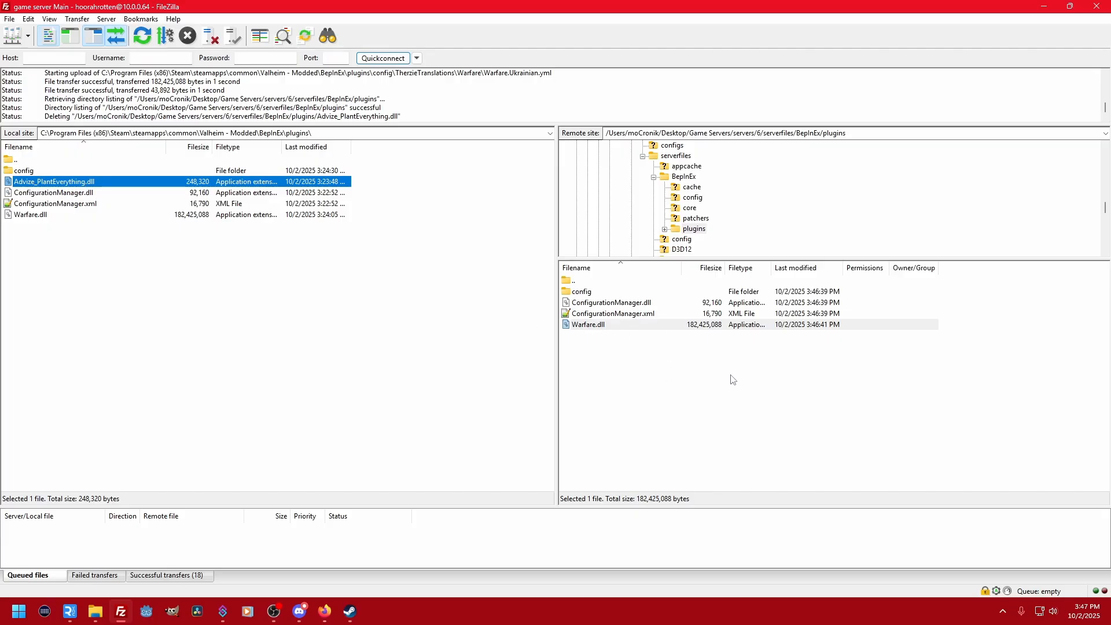
click(654, 398)
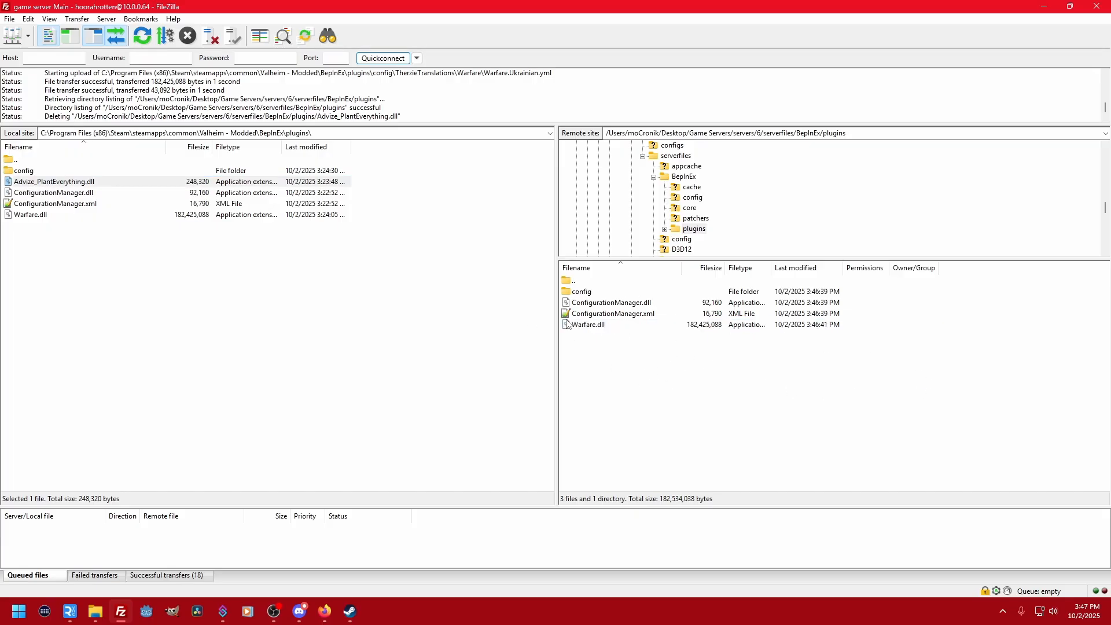
- Delete ConfigurationManager.dll and ConfigurationManager.xml from the server's plugins folder, confirming each deletion
click(616, 306)
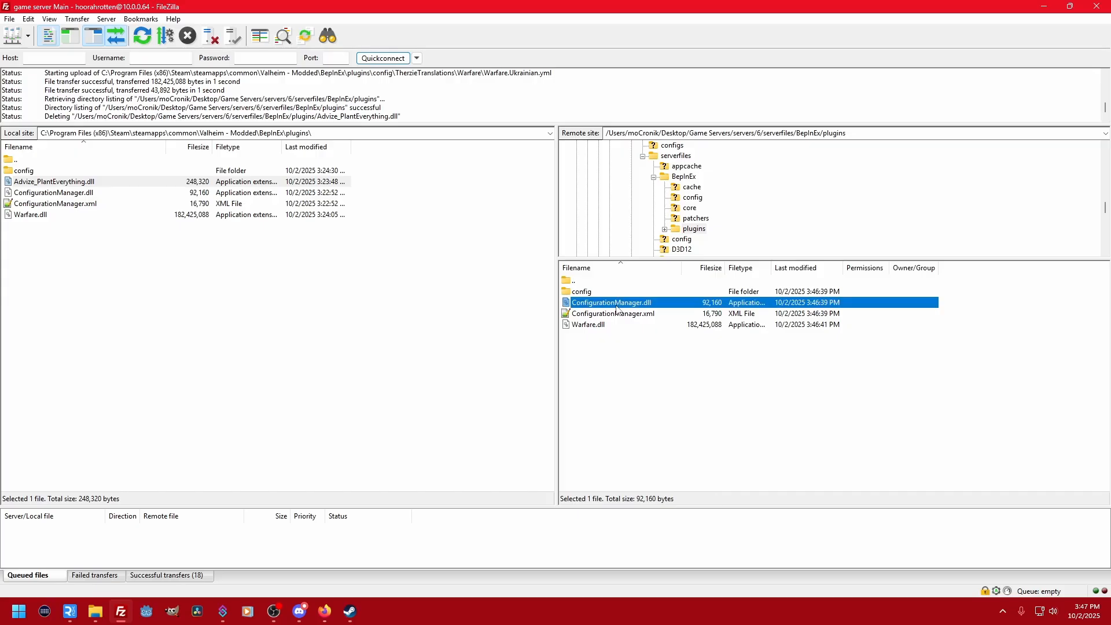
key(Delete)
click(593, 302)
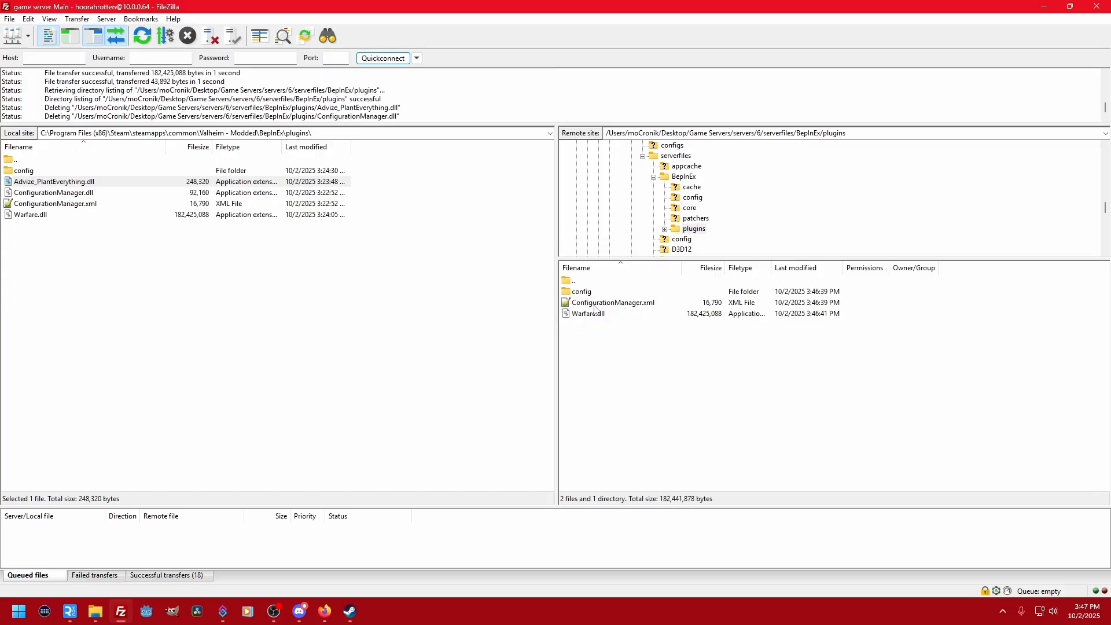
click(594, 308)
key(Delete)
click(595, 302)
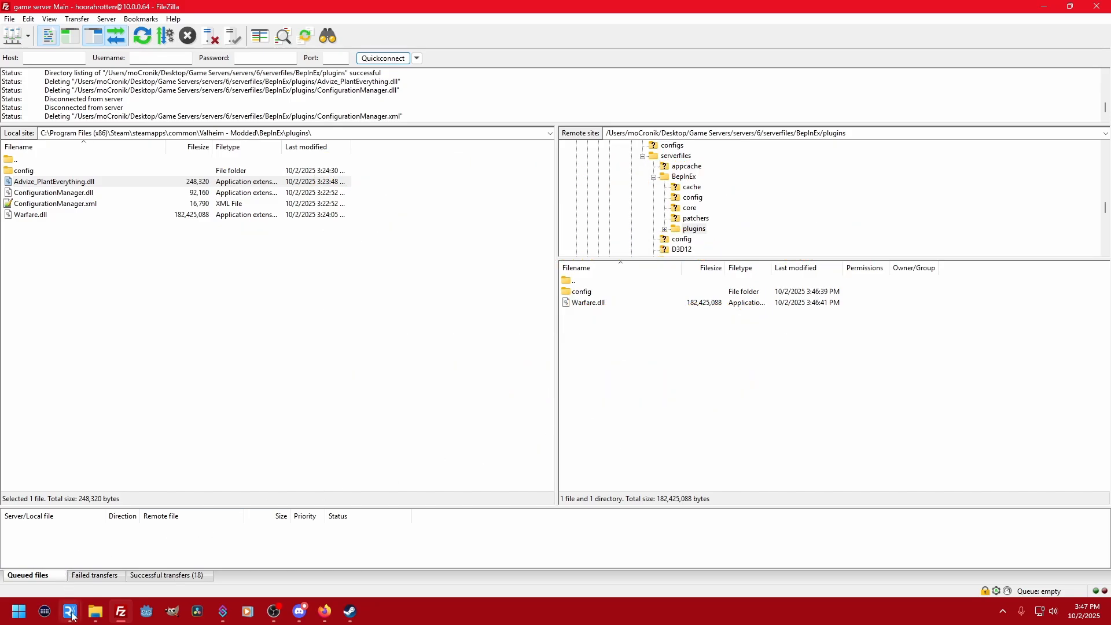
- Open the config folder inside the server's BepInEx folder
double_click(609, 280)
double_click(591, 303)
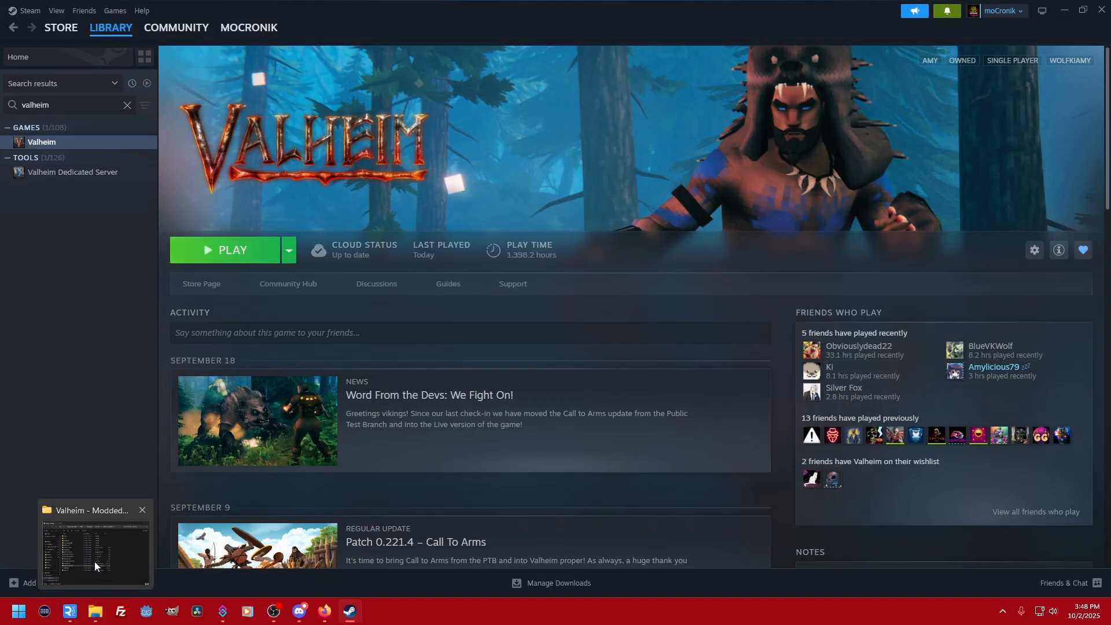
- Switch to File Explorer and open Therzie.Warfare.cfg from the Valheim - Modded copy's BepInEx config folder in Notepad++
click(95, 562)
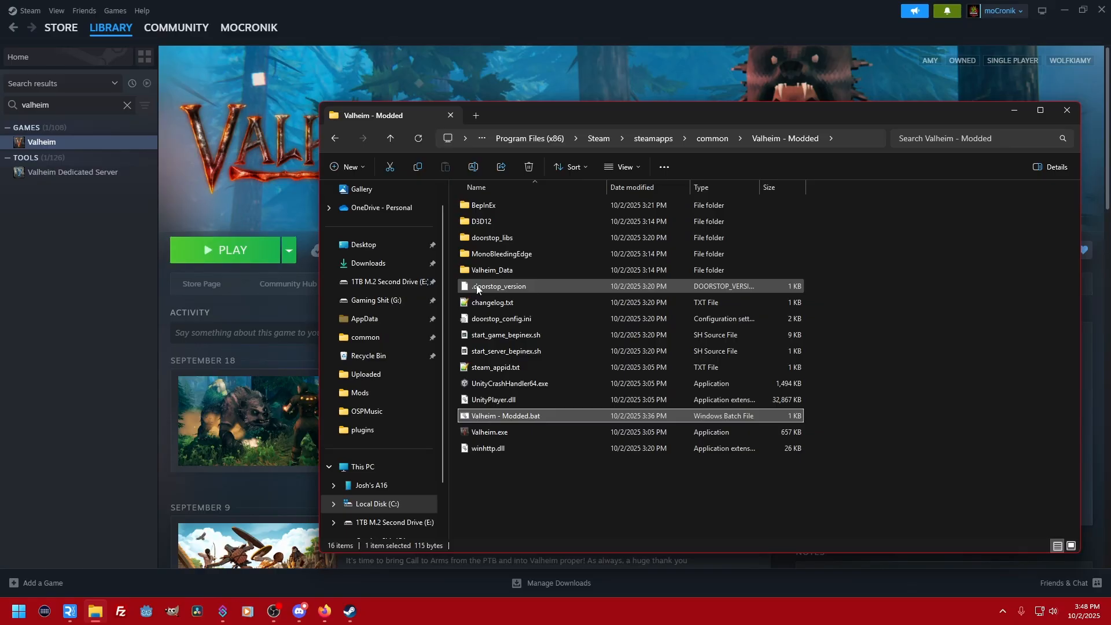
double_click(491, 209)
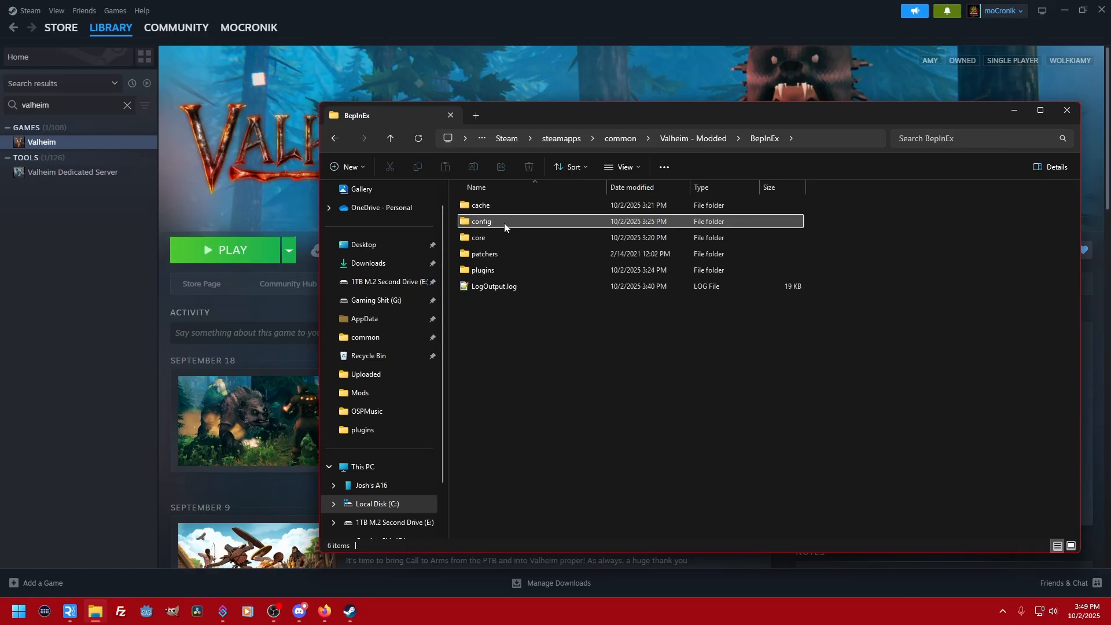
double_click(504, 223)
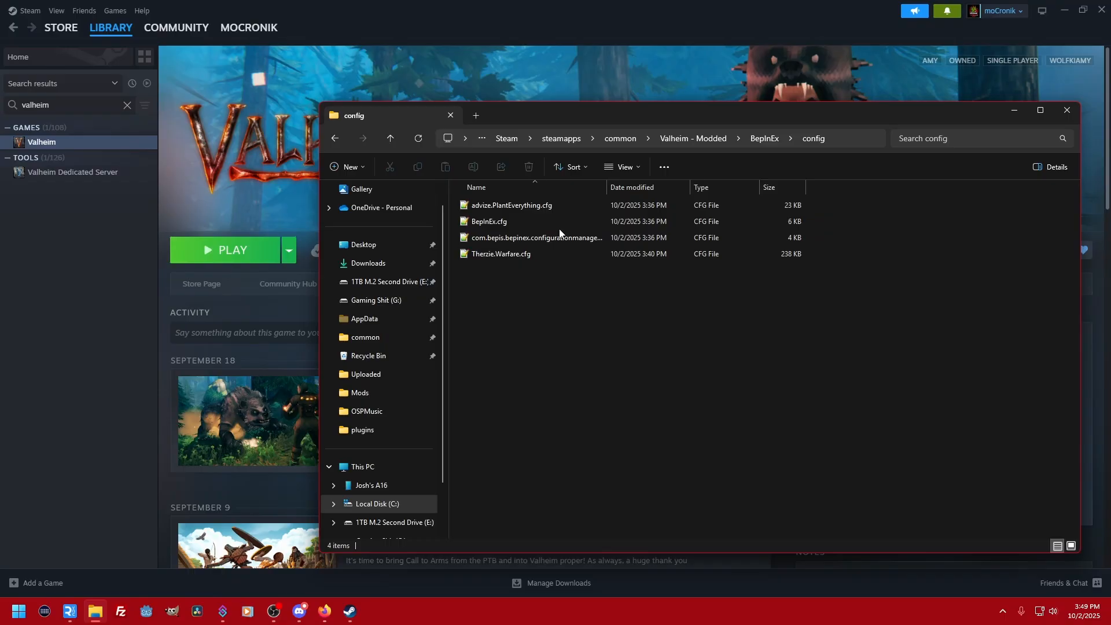
click(501, 254)
double_click(501, 255)
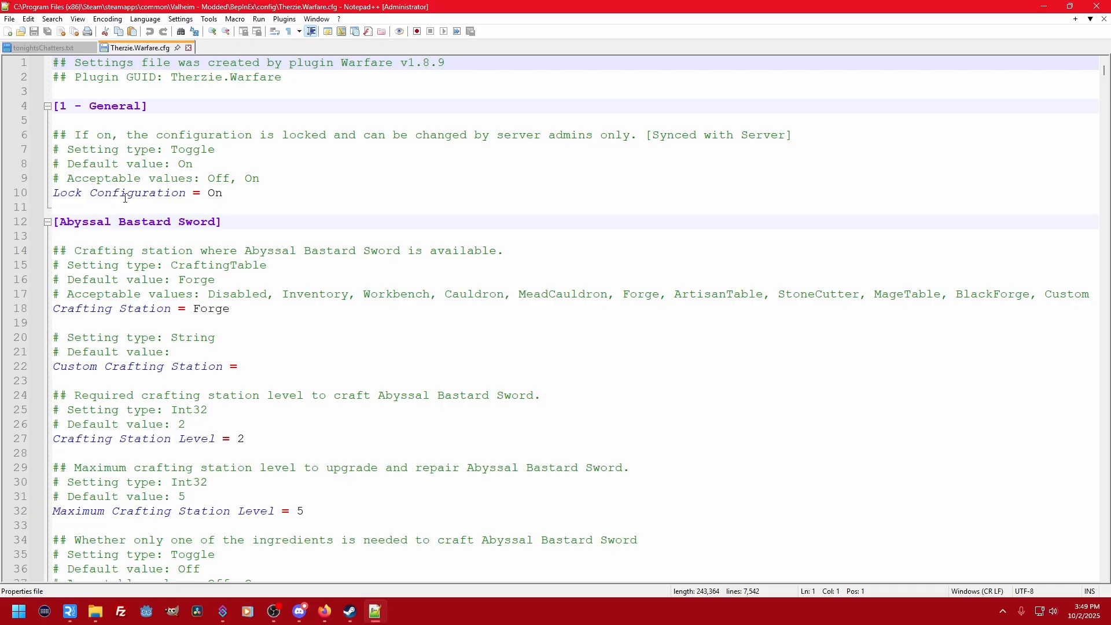
- Examine the Lock Configuration setting and its explanatory comment lines in the General section of Therzie.Warfare.cfg
drag(67, 192, 223, 194)
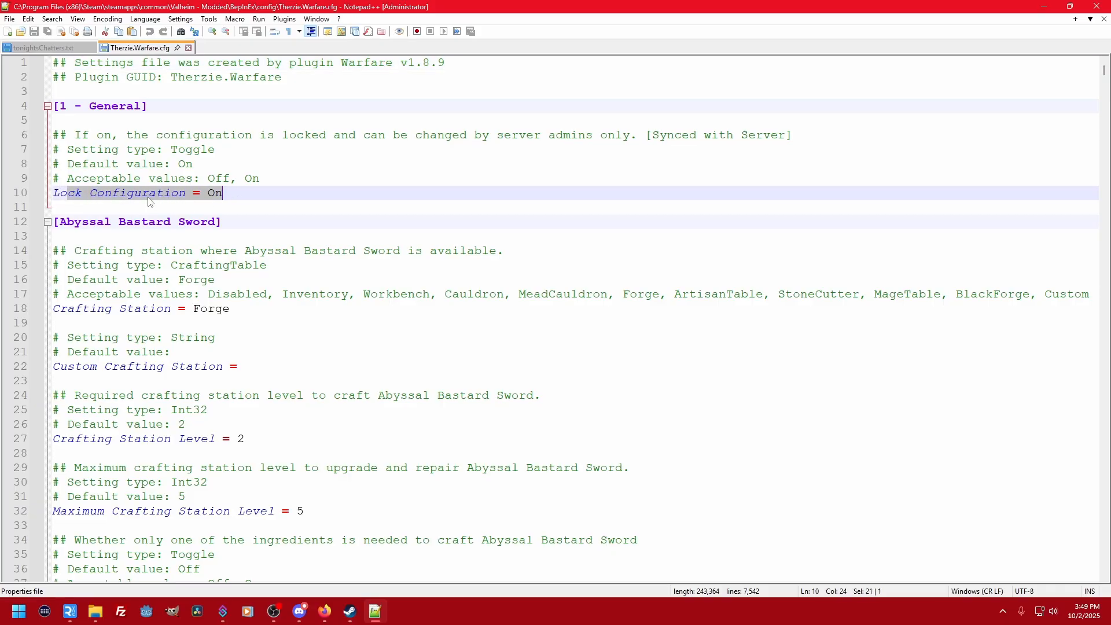
click(192, 195)
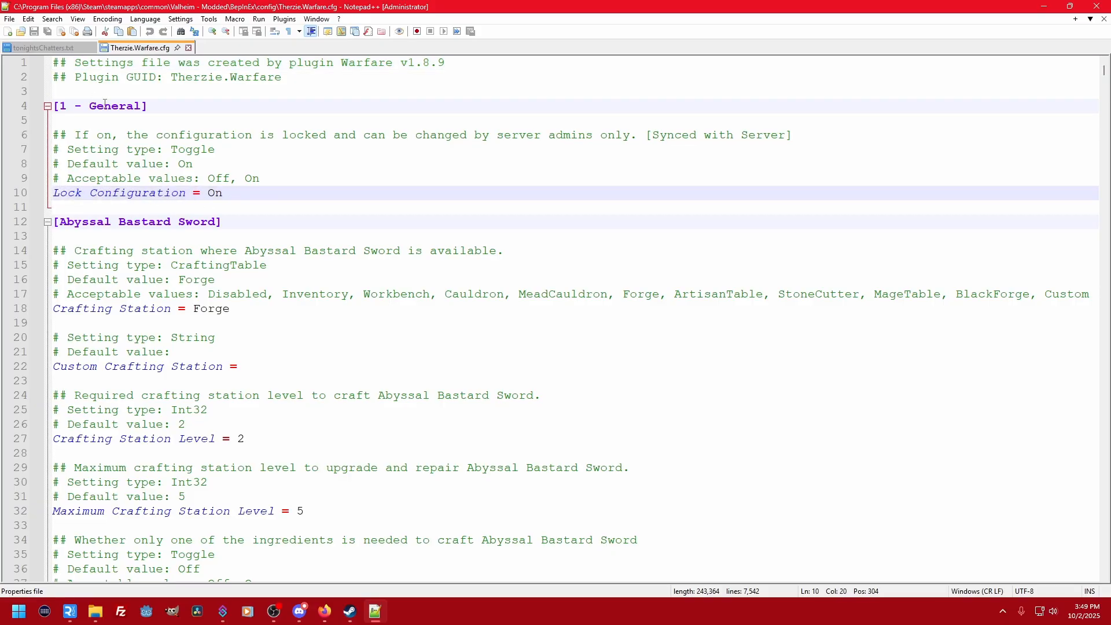
drag(60, 135, 74, 137)
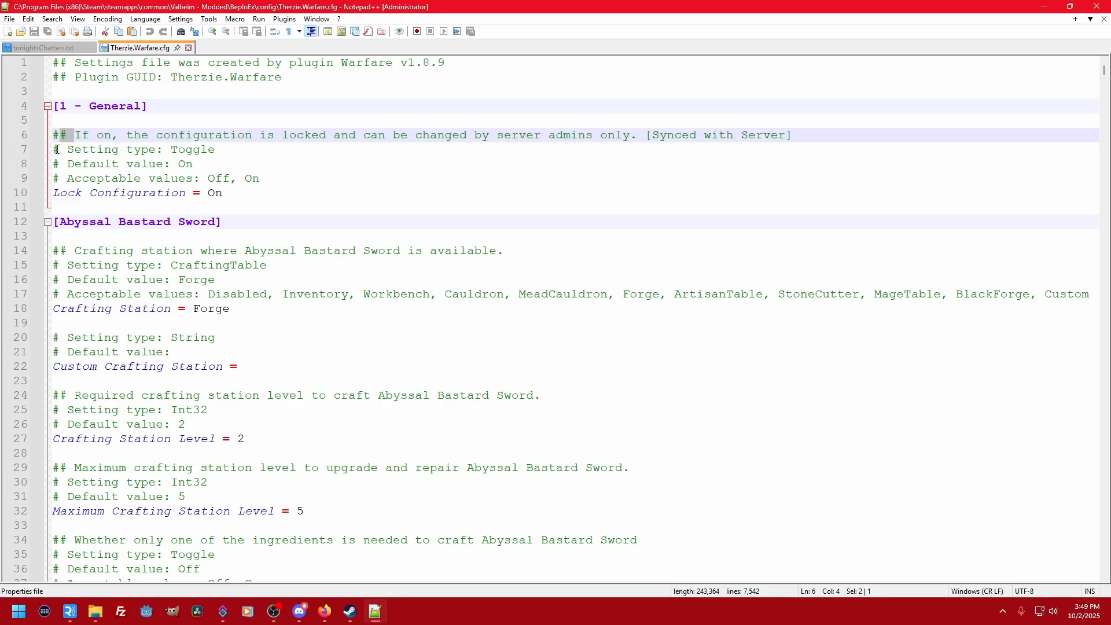
click(57, 149)
key(Down)
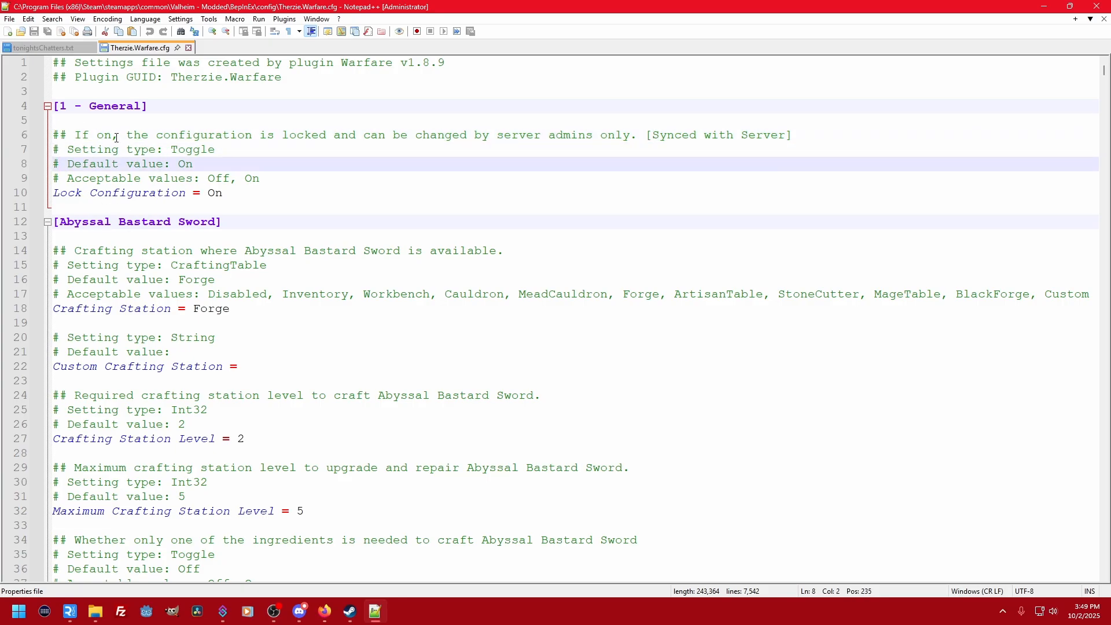
- Review the lock setting's description, default value and acceptable values in the General section of Therzie.Warfare.cfg
drag(116, 137, 568, 130)
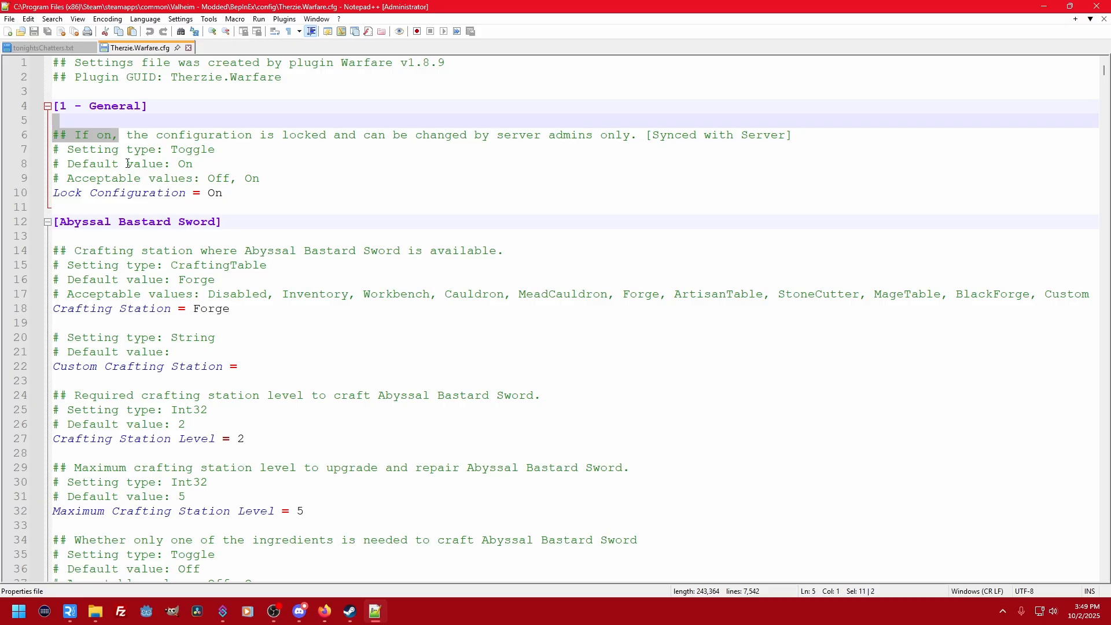
drag(150, 164, 218, 170)
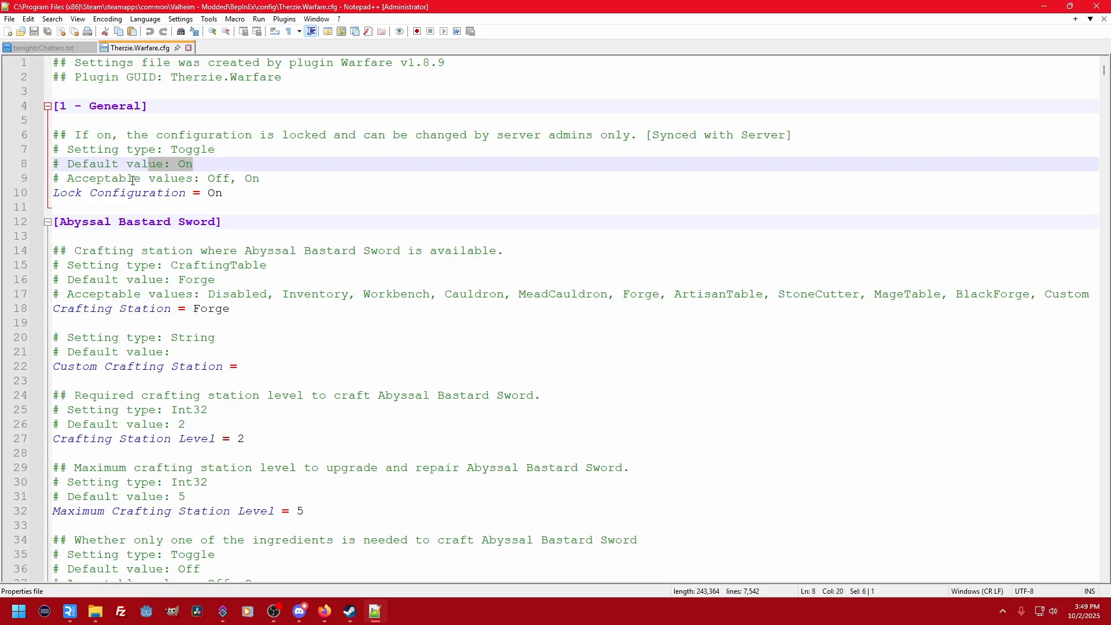
drag(133, 181, 265, 184)
- Examine the Abyssal Bastard Sword section's crafting station, station level, resource requirement and crafting cost settings
click(143, 234)
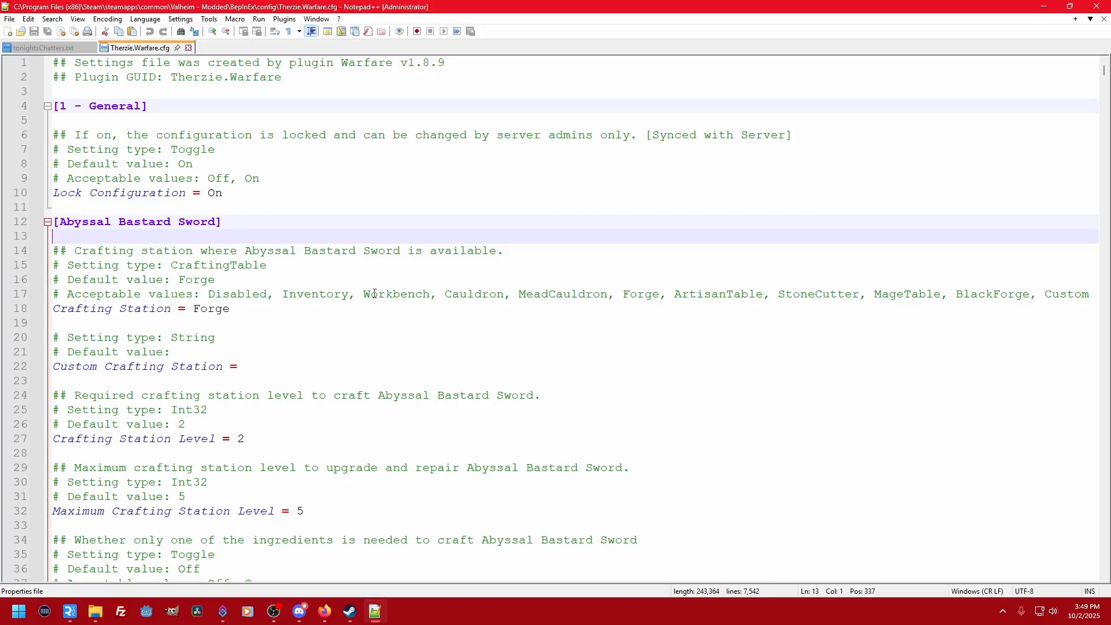
drag(375, 294, 1053, 294)
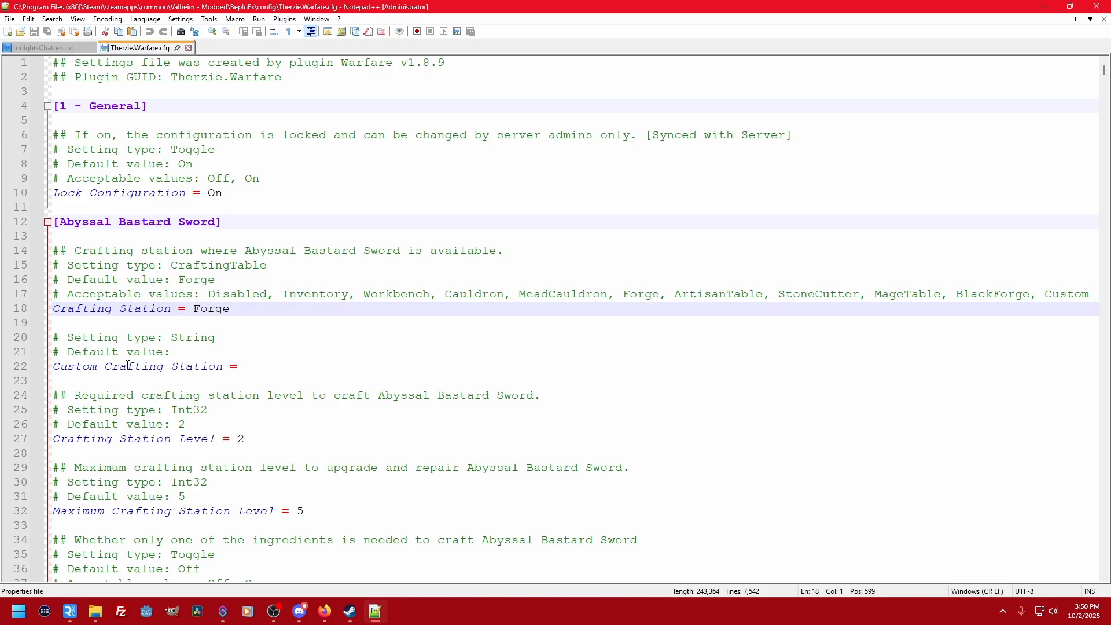
drag(128, 365, 245, 366)
drag(201, 439, 259, 442)
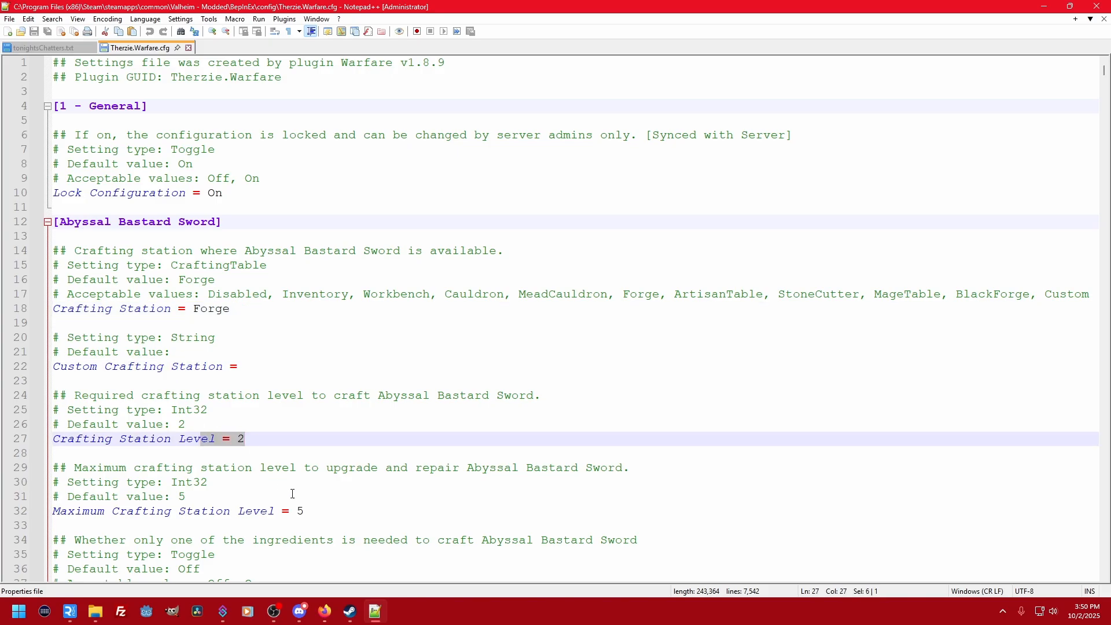
click(242, 308)
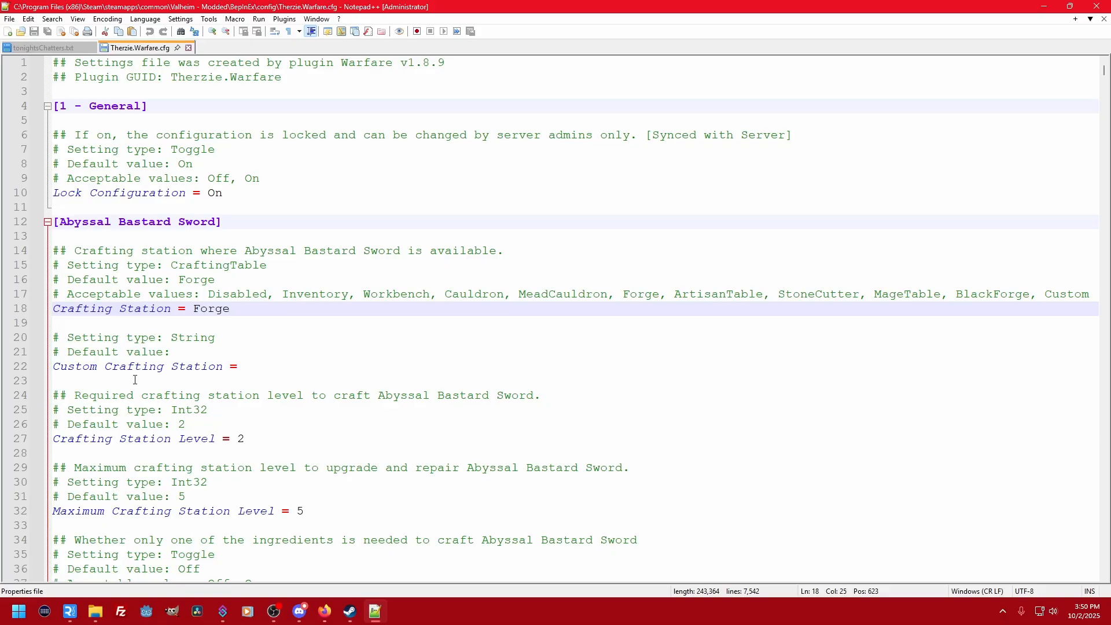
scroll(218, 369, down, 4)
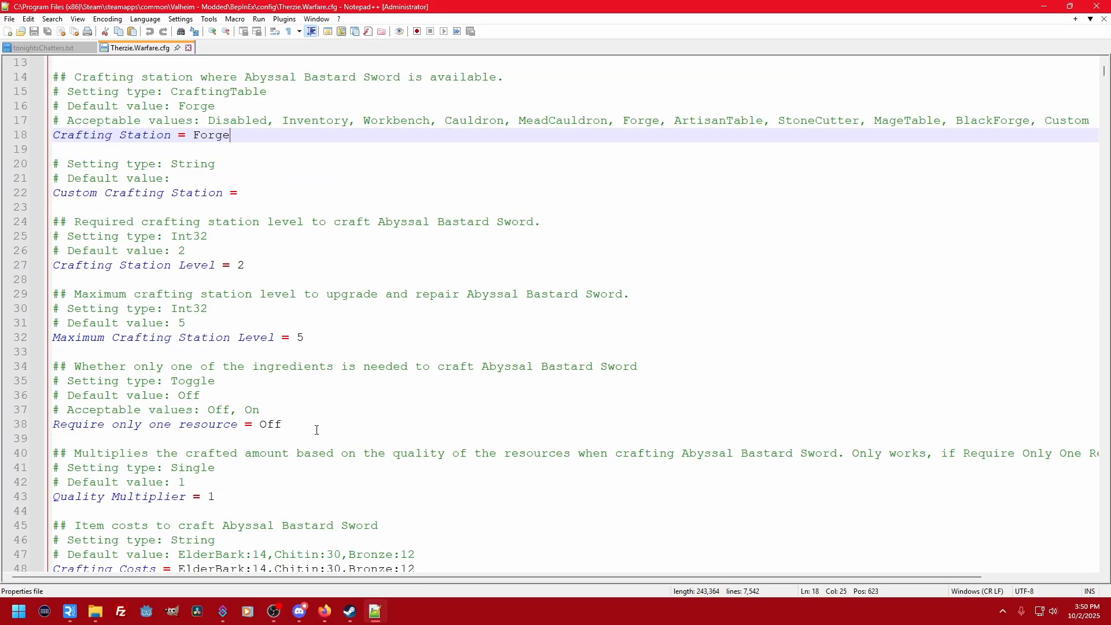
scroll(317, 430, down, 2)
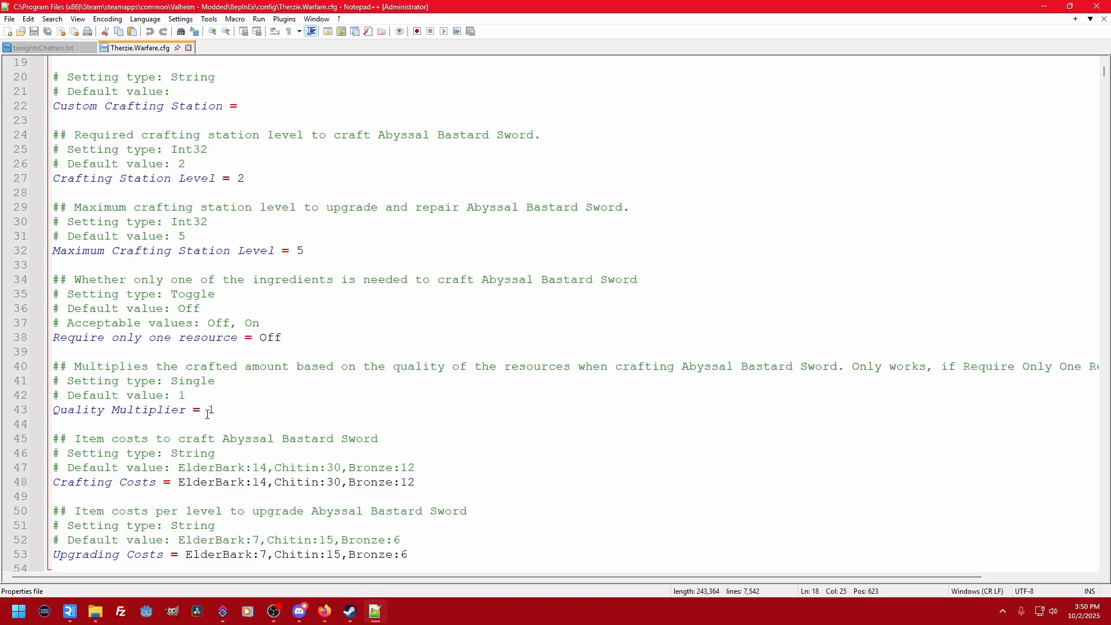
- Set the Abyssal Claymore's Crafting Station value to Inventory and save Therzie.Warfare.cfg
scroll(259, 427, down, 7)
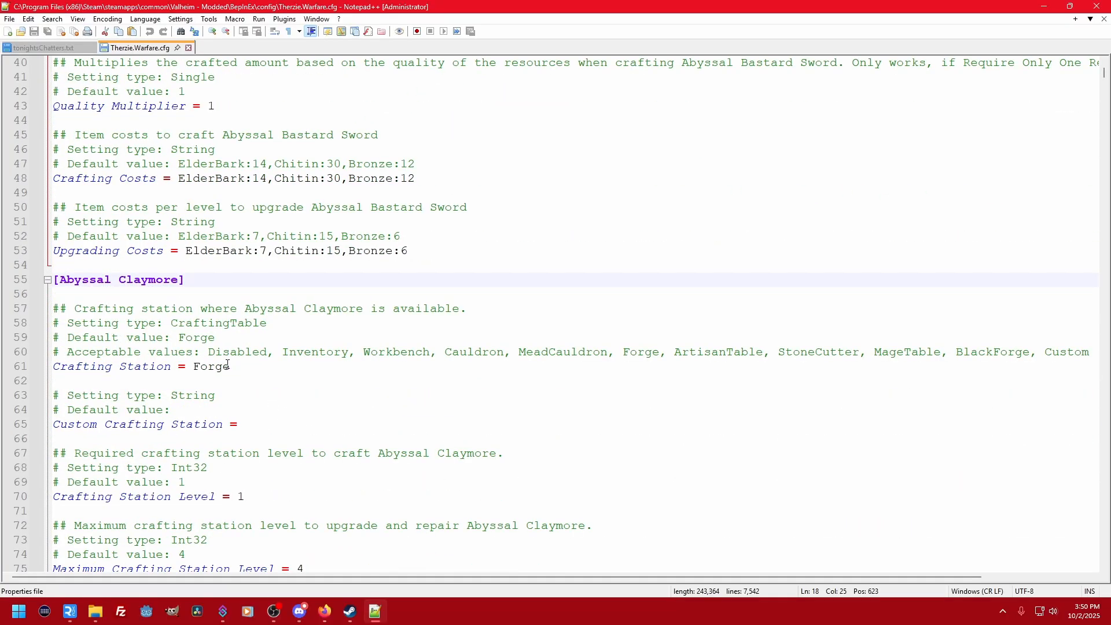
double_click(213, 366)
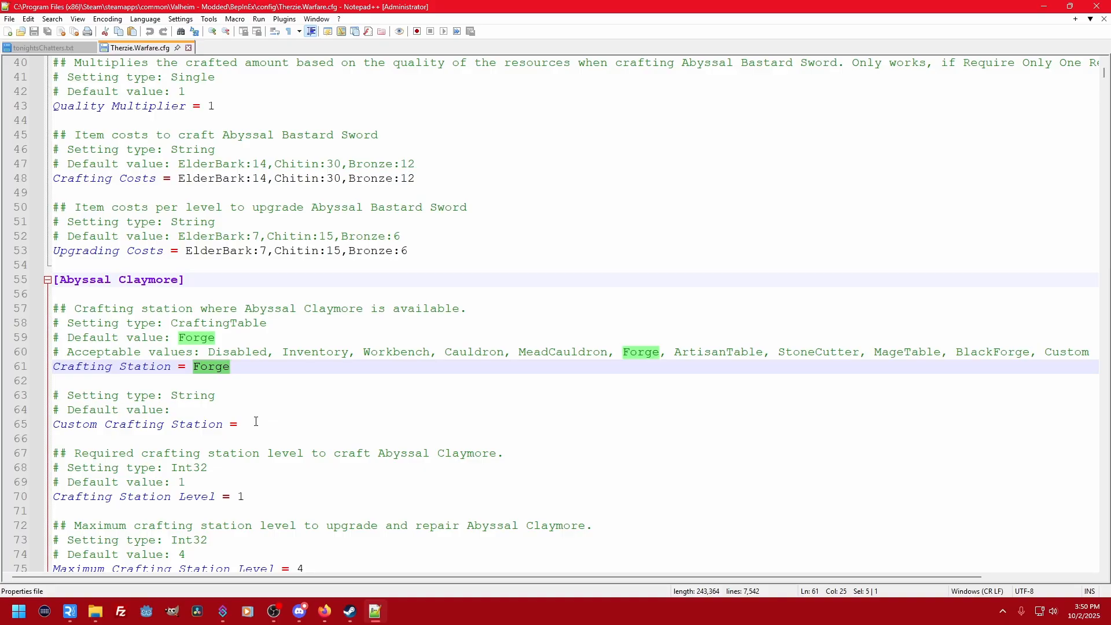
text(Inventory)
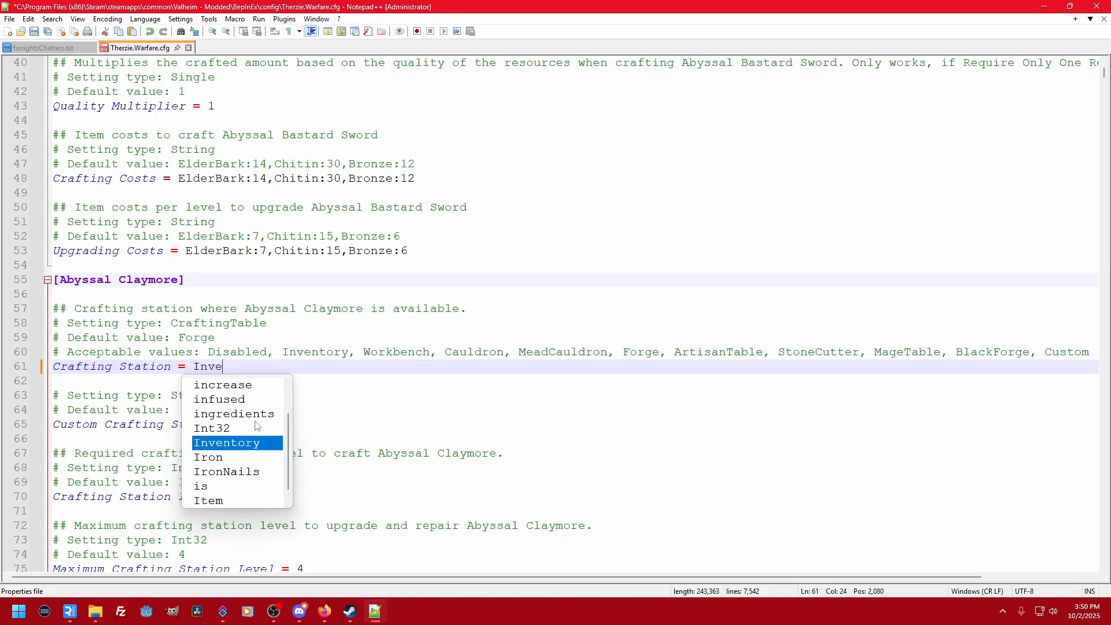
key(Return)
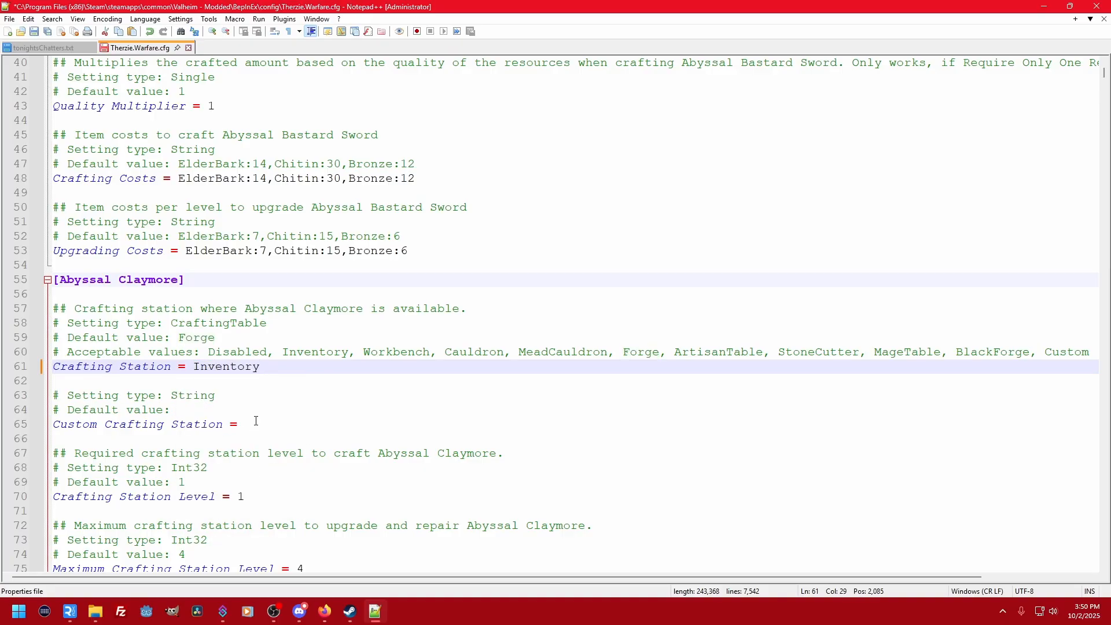
key(ctrl+s)
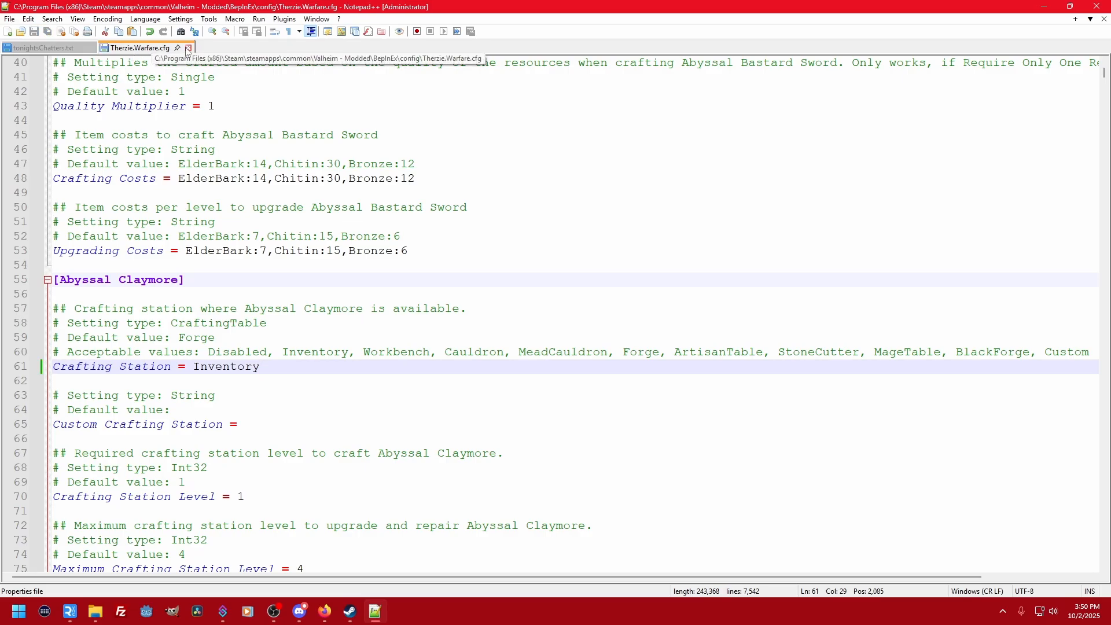
- Switch to FileZilla and open the config folder inside the server's BepInEx folder
click(122, 612)
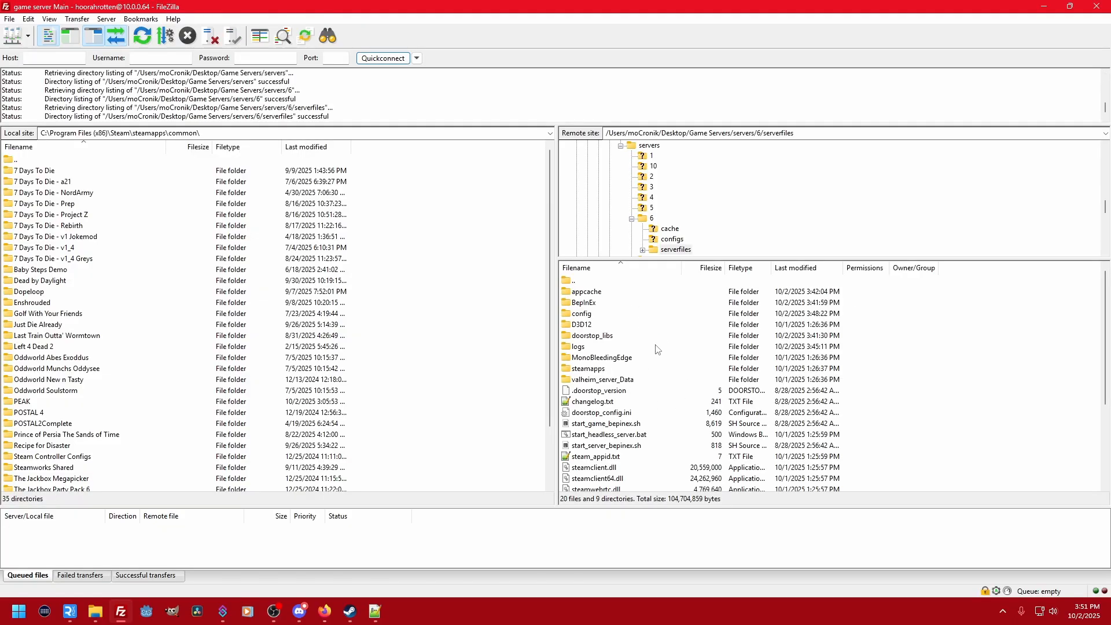
scroll(657, 349, down, 4)
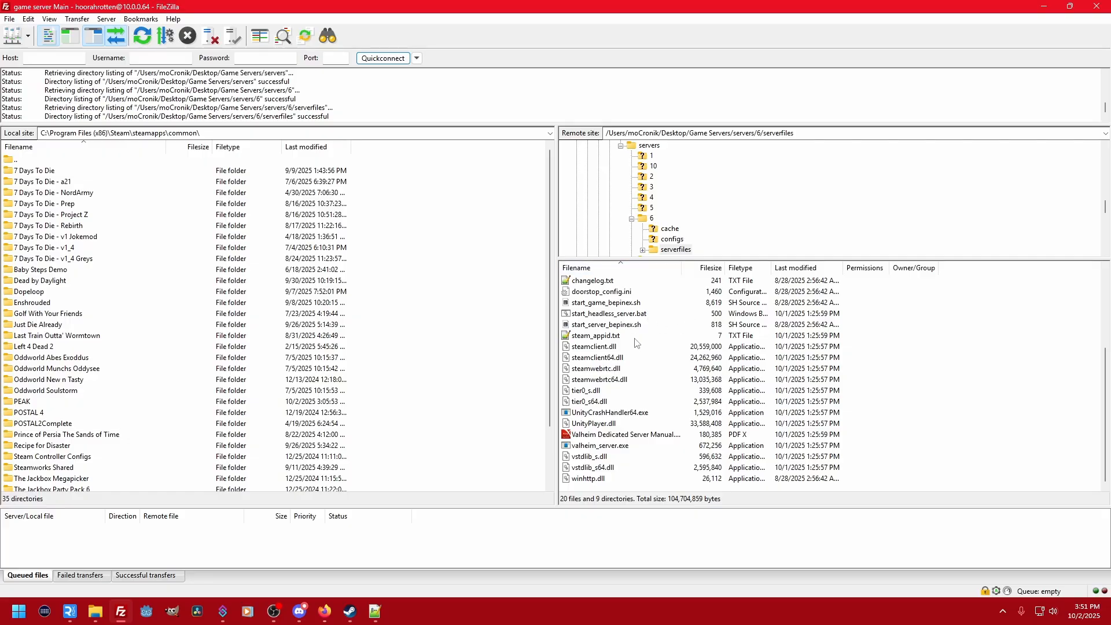
scroll(646, 394, up, 4)
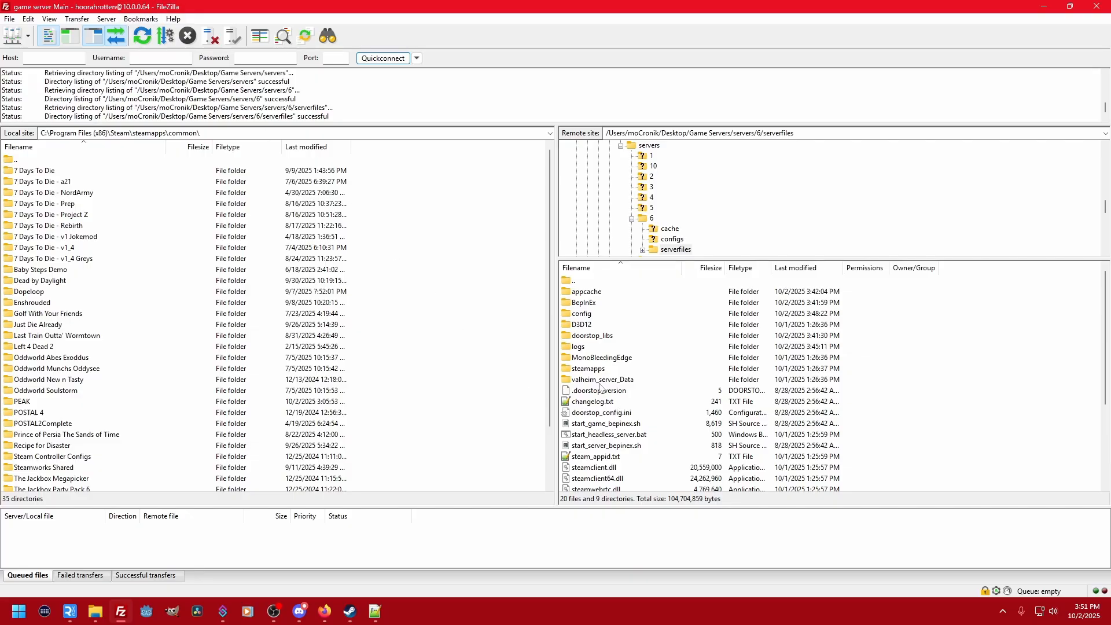
double_click(589, 305)
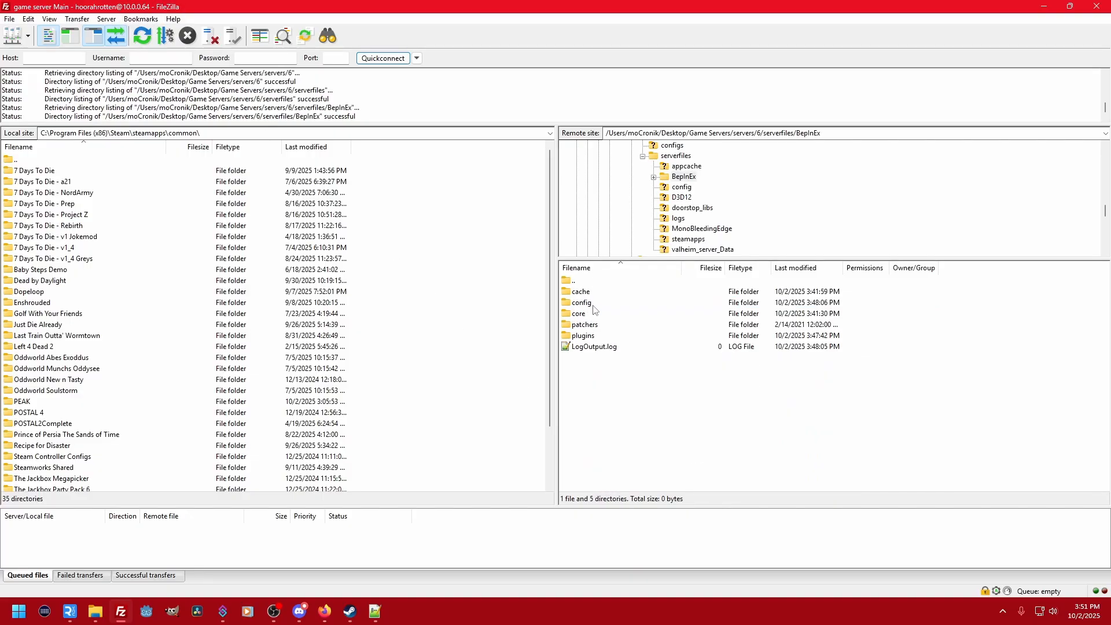
double_click(590, 305)
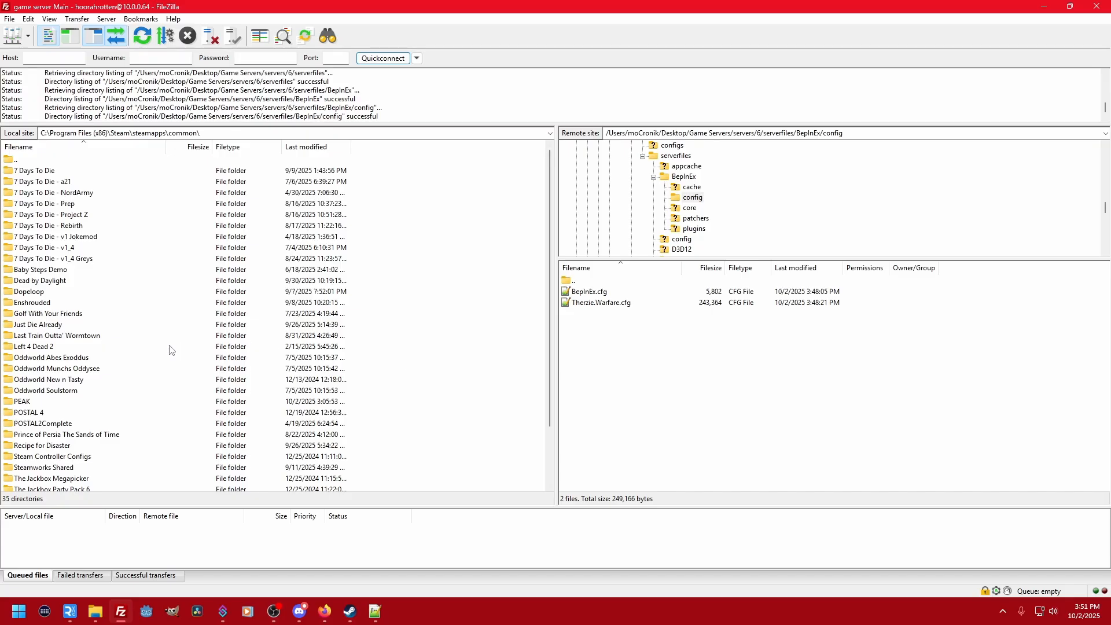
- Upload Therzie.Warfare.cfg from the local Valheim - Modded BepInEx config folder to the server's config folder, overwriting the existing file
scroll(56, 437, down, 2)
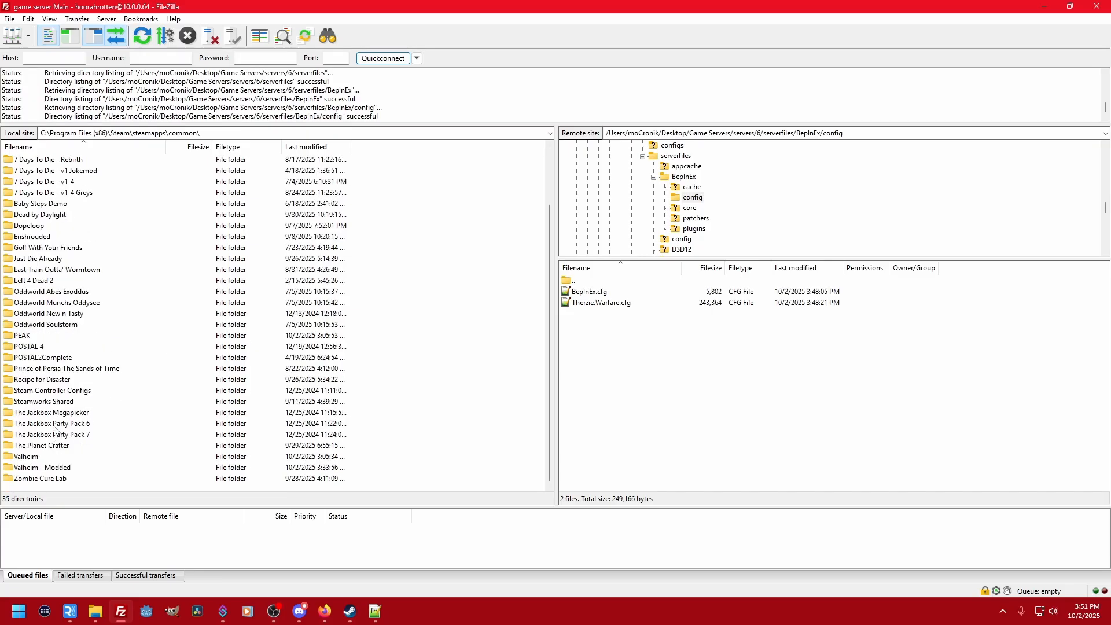
double_click(49, 469)
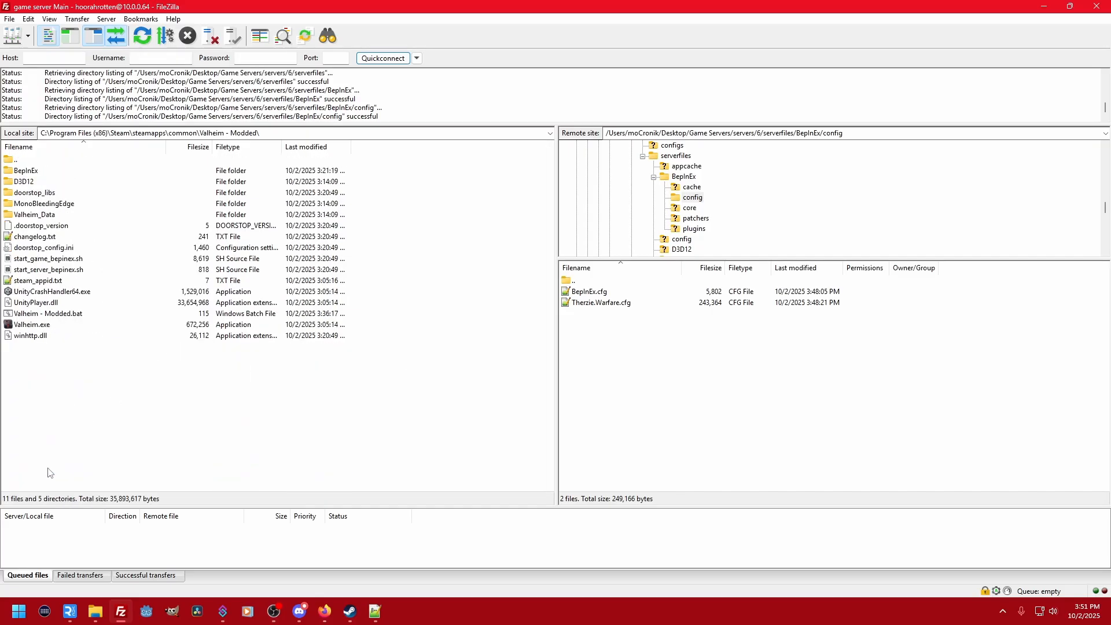
double_click(40, 172)
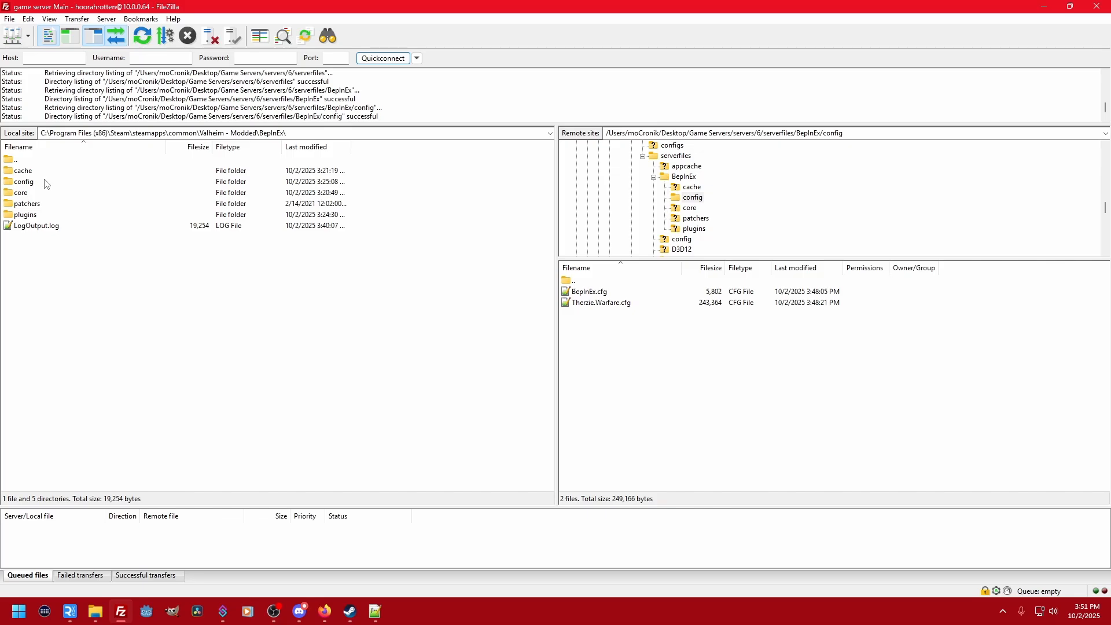
double_click(44, 182)
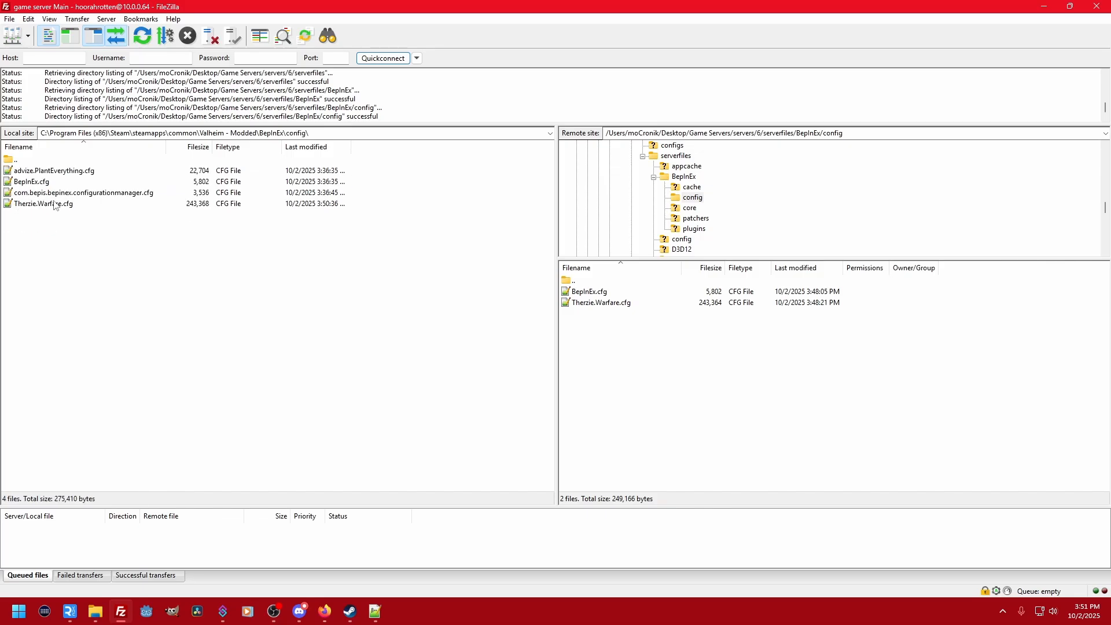
double_click(54, 204)
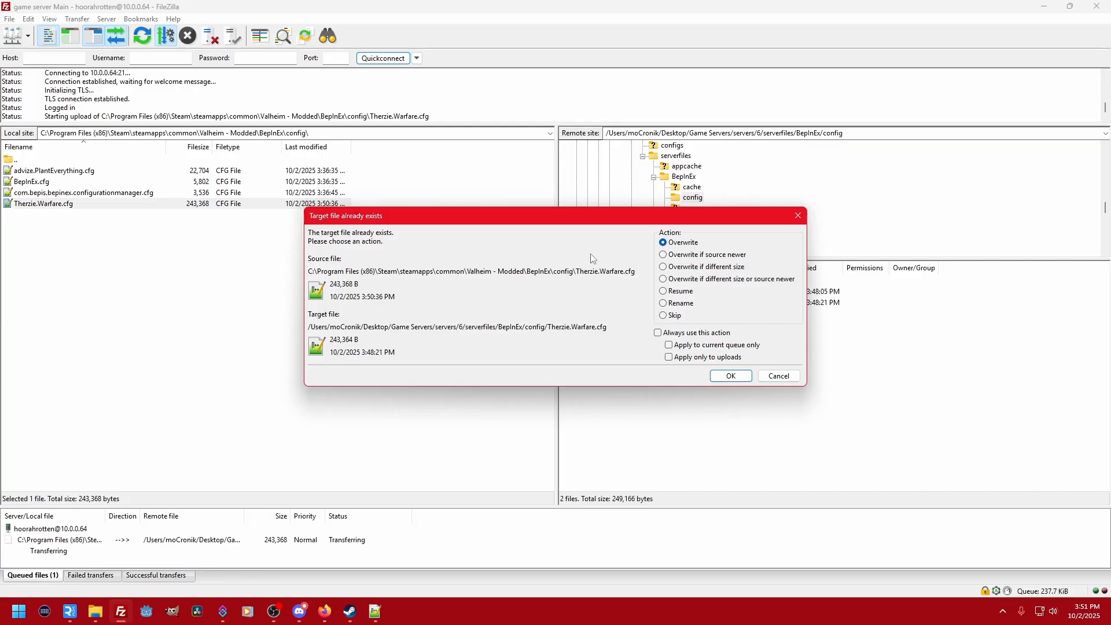
click(731, 376)
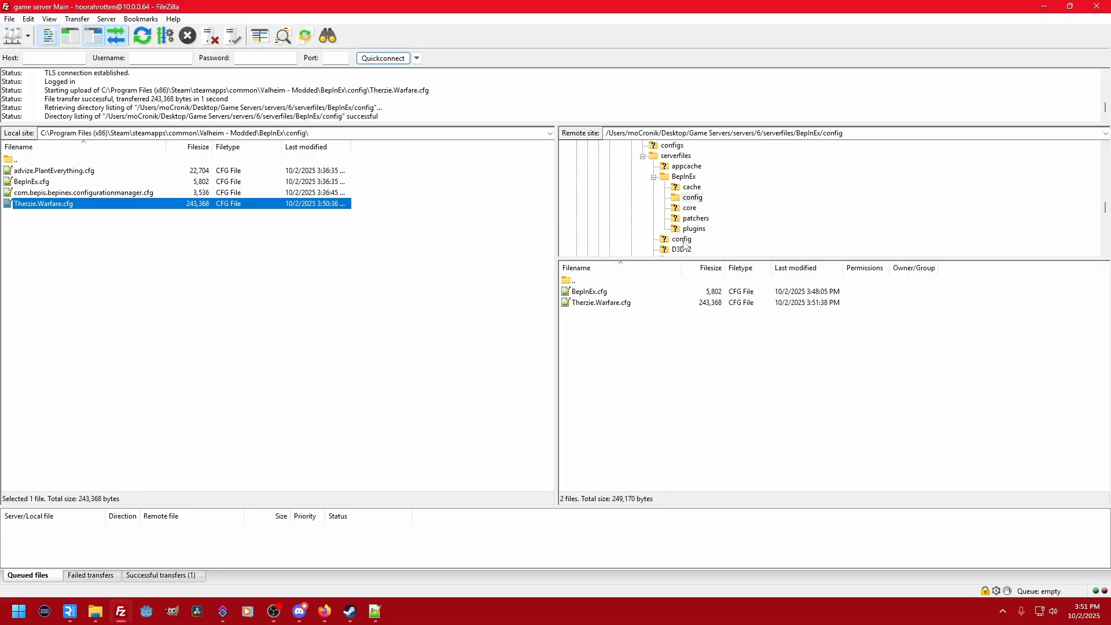
- View the server's BepInEx plugins folder and return to its config folder
click(697, 229)
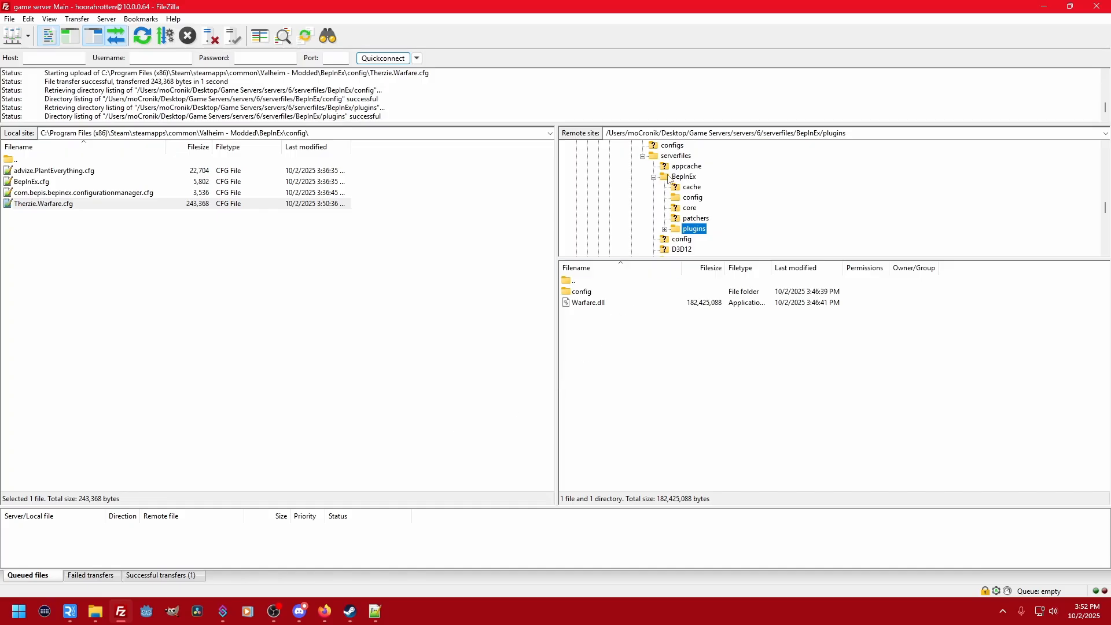
click(698, 198)
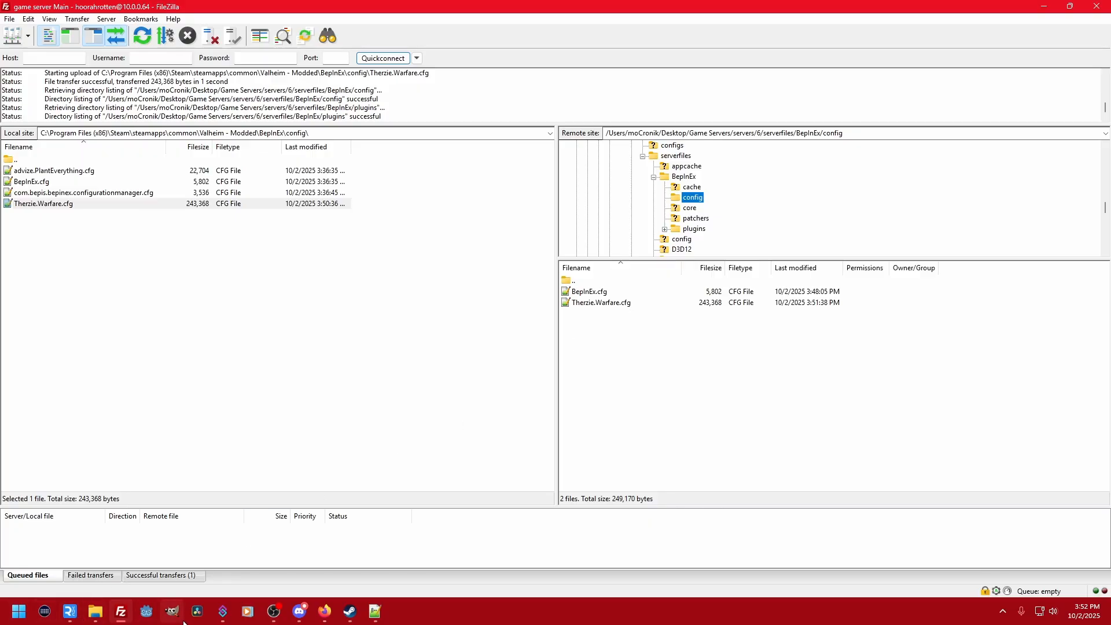
- Bring up Valheim's Steam library page, switch to File Explorer and open the original Valheim folder inside steamapps\common
click(350, 612)
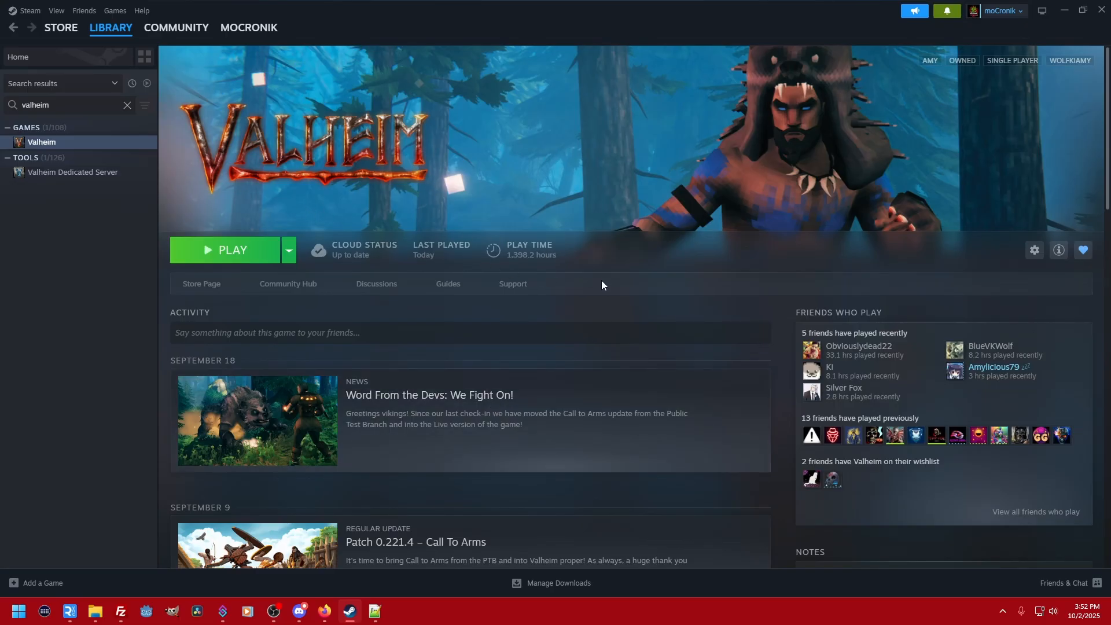
click(96, 612)
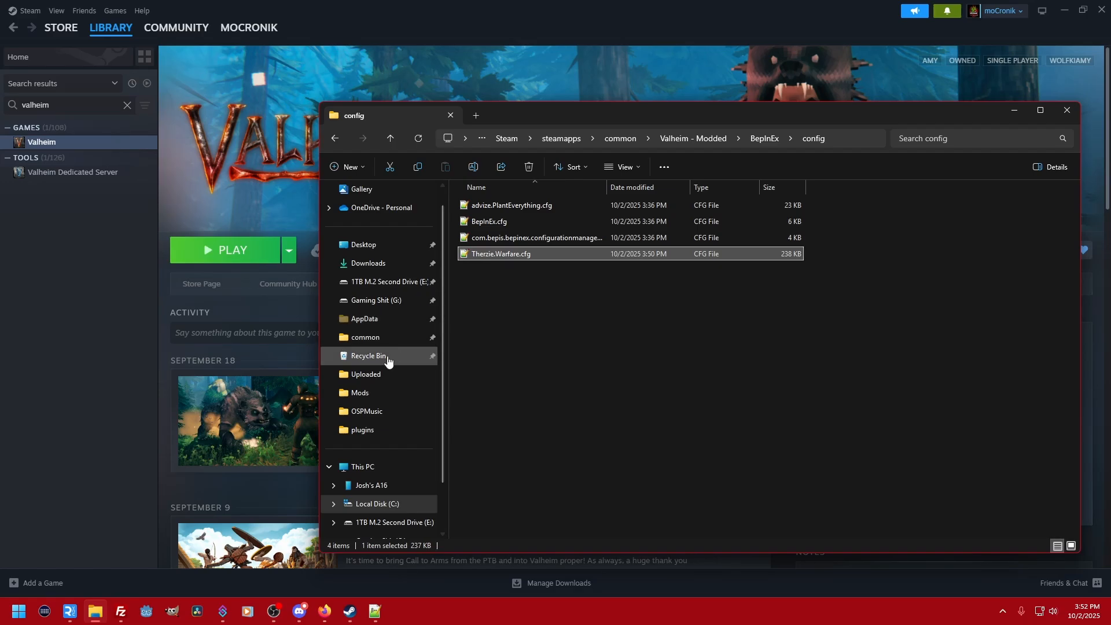
click(673, 139)
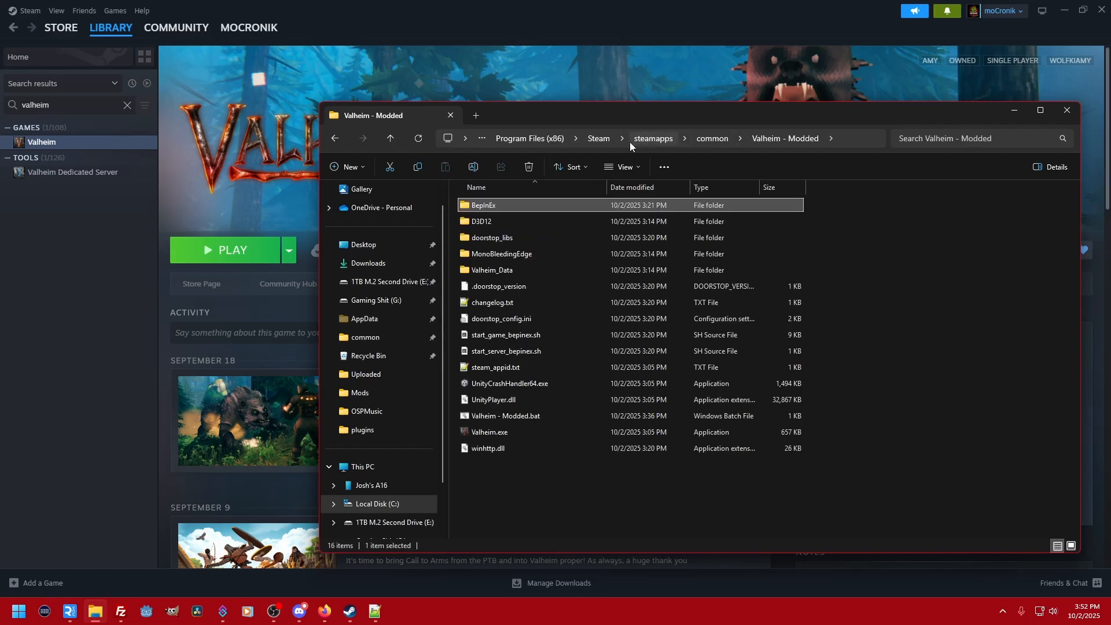
click(716, 141)
click(463, 506)
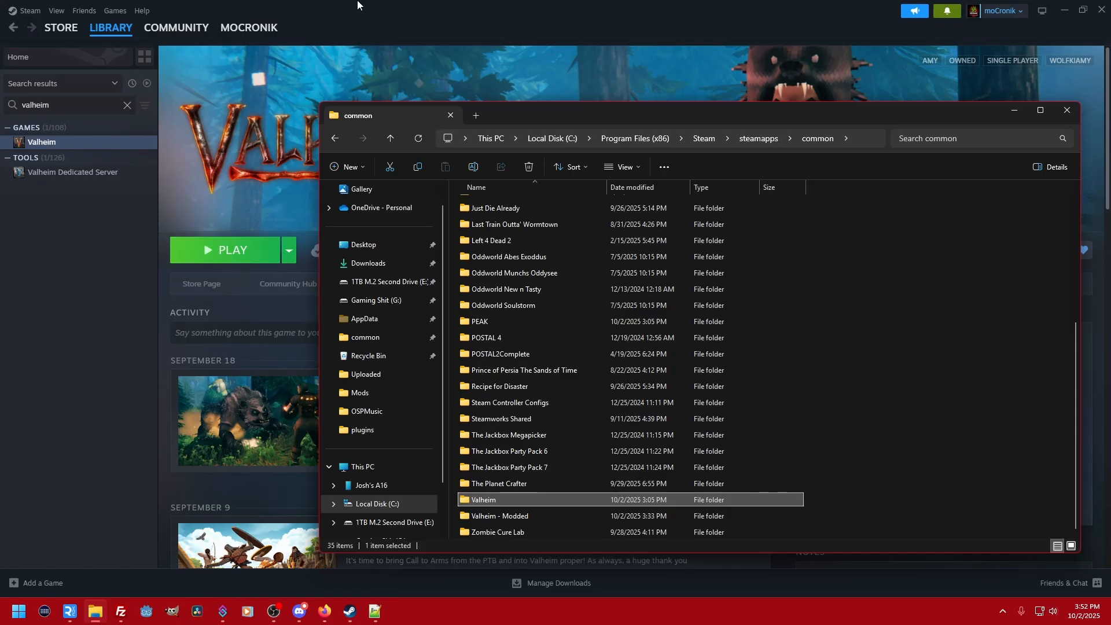
double_click(500, 500)
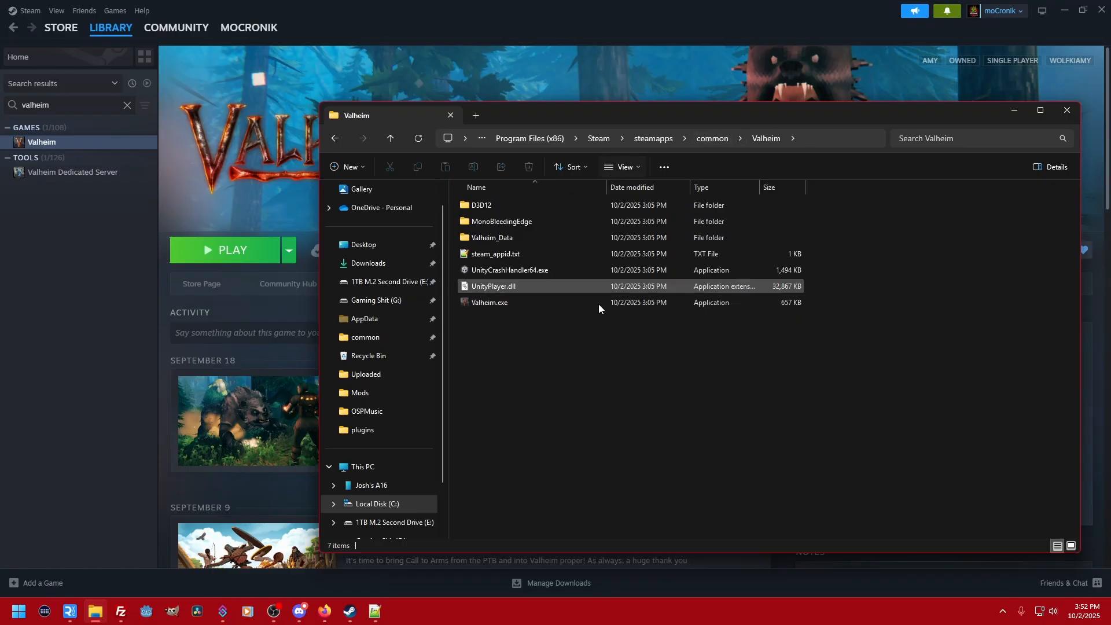
- Locate the Valheim - Modded folder beside Valheim in the common folder, reopen the Valheim folder and return to common
click(713, 138)
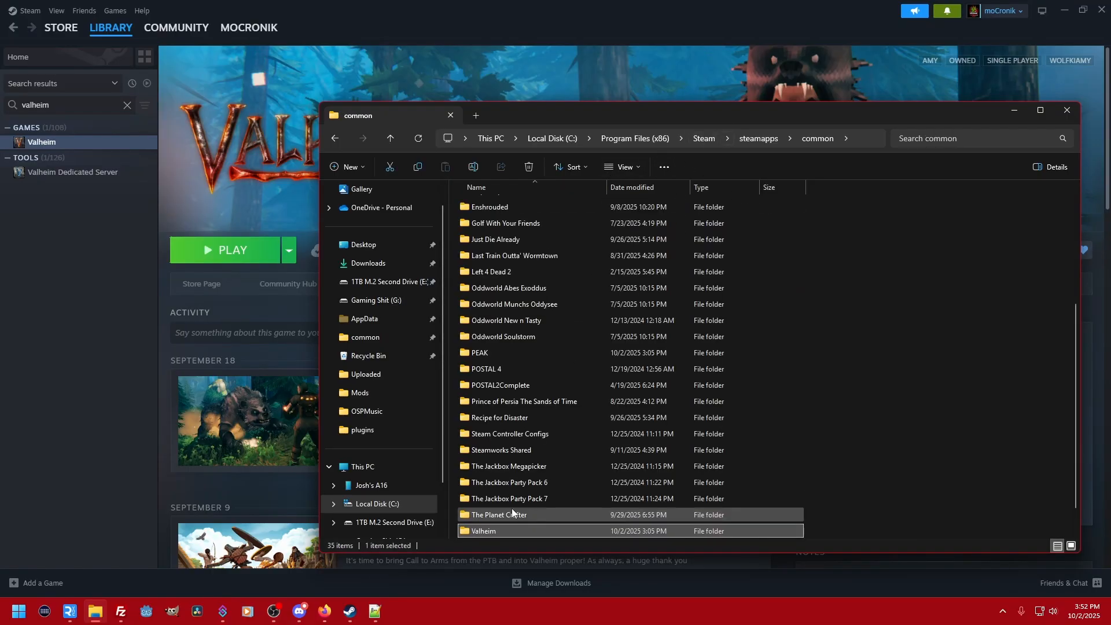
scroll(489, 510, down, 1)
click(499, 517)
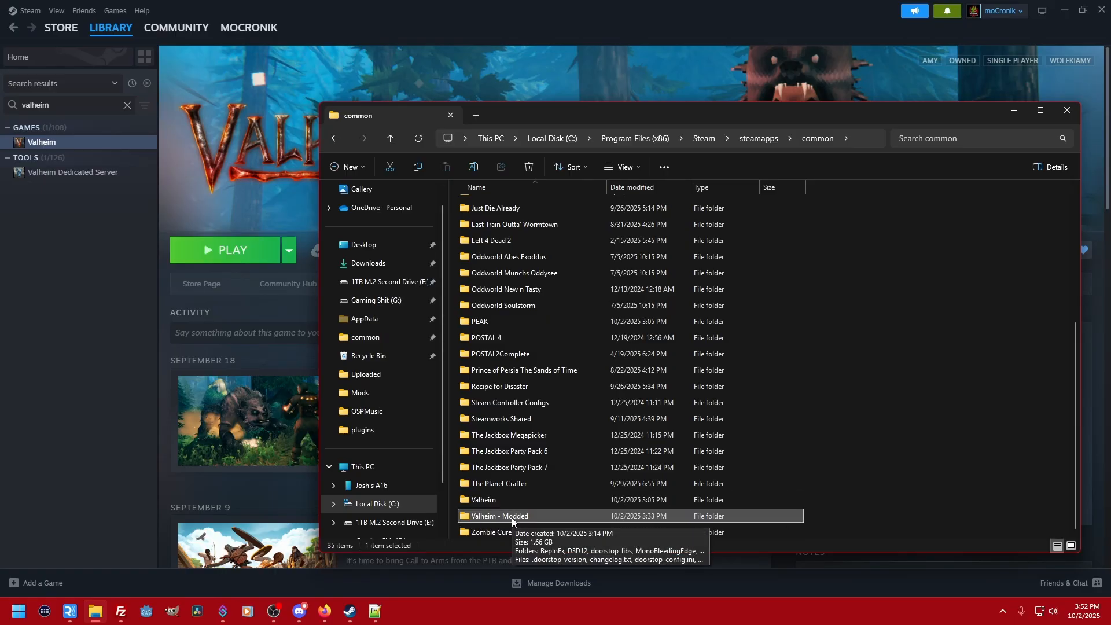
double_click(503, 502)
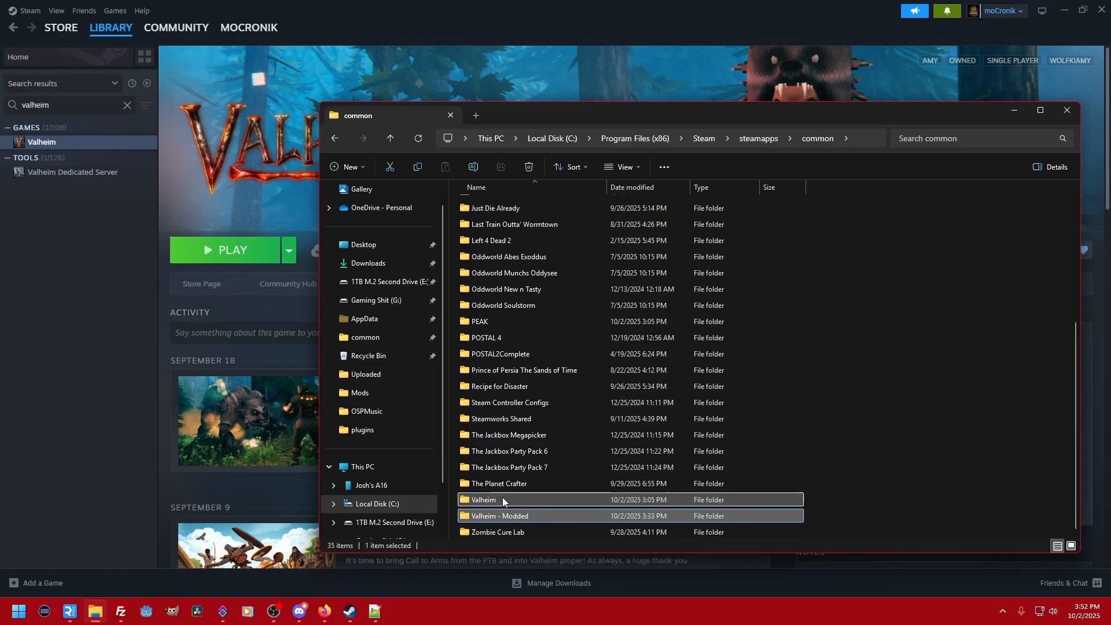
click(714, 139)
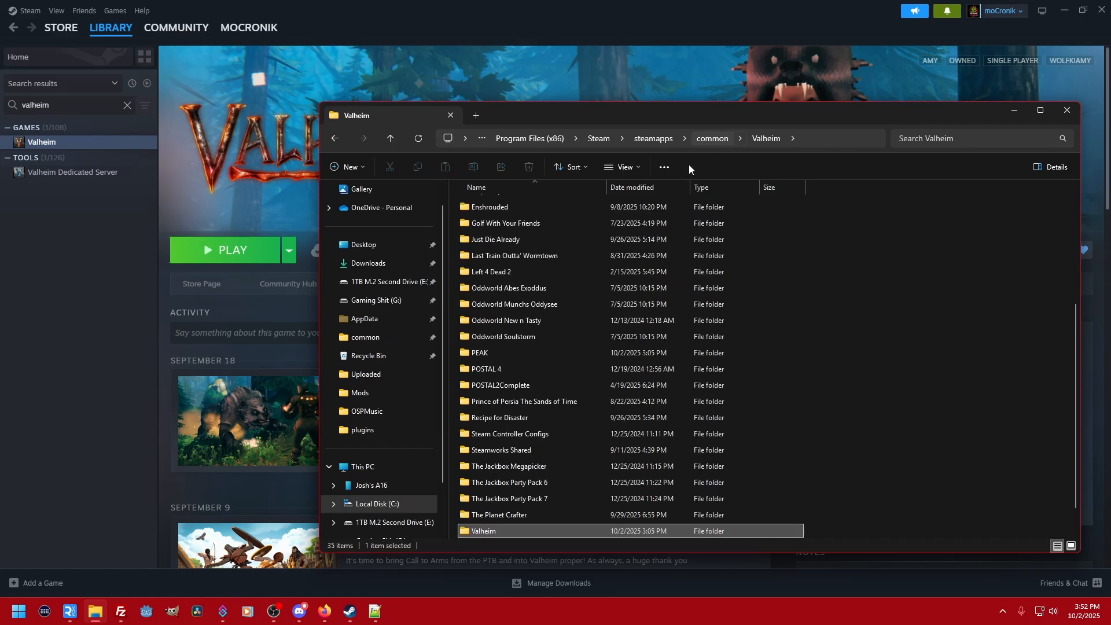
- Rename the original Valheim folder in steamapps\common as ValheimOG
scroll(498, 521, down, 1)
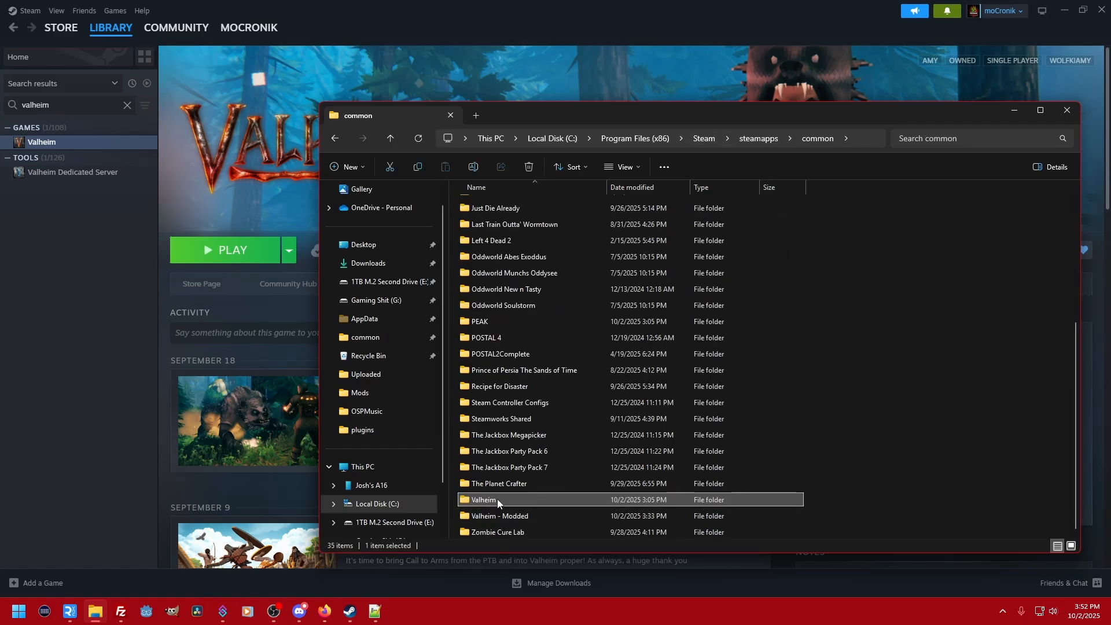
click(498, 502)
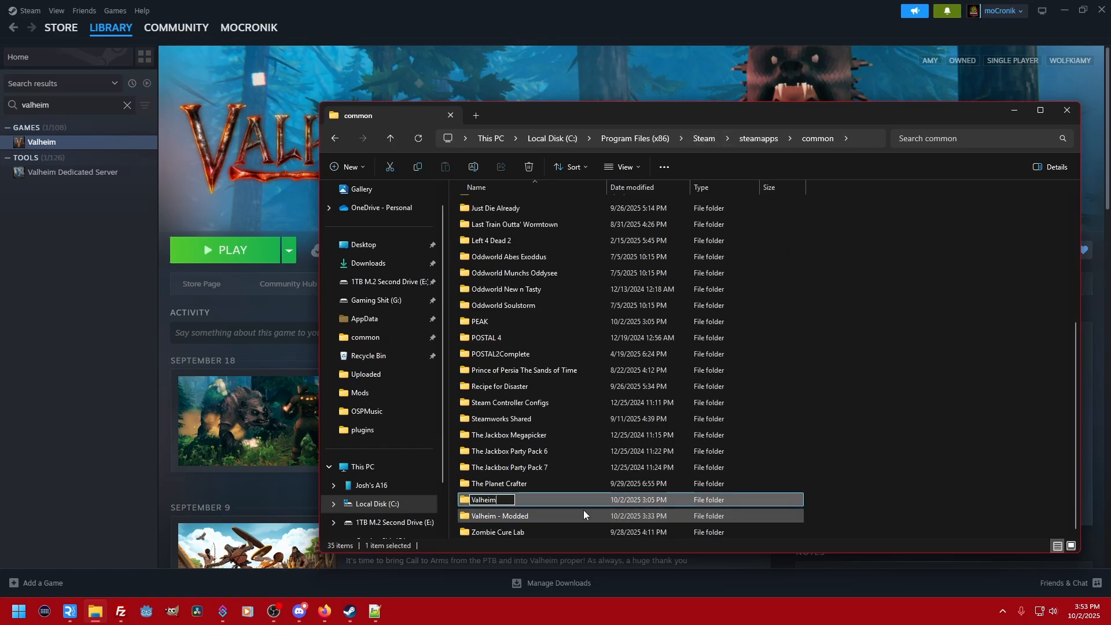
text(OG)
key(Return)
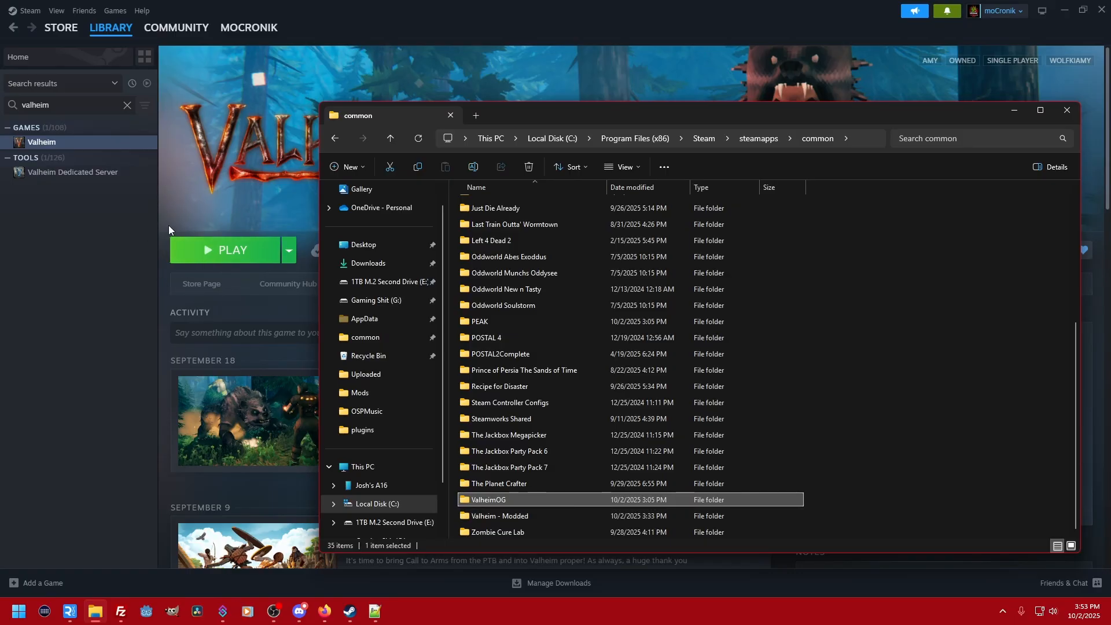
- Rename the Valheim - Modded folder as Valheim so Steam treats it as the installed game
click(502, 516)
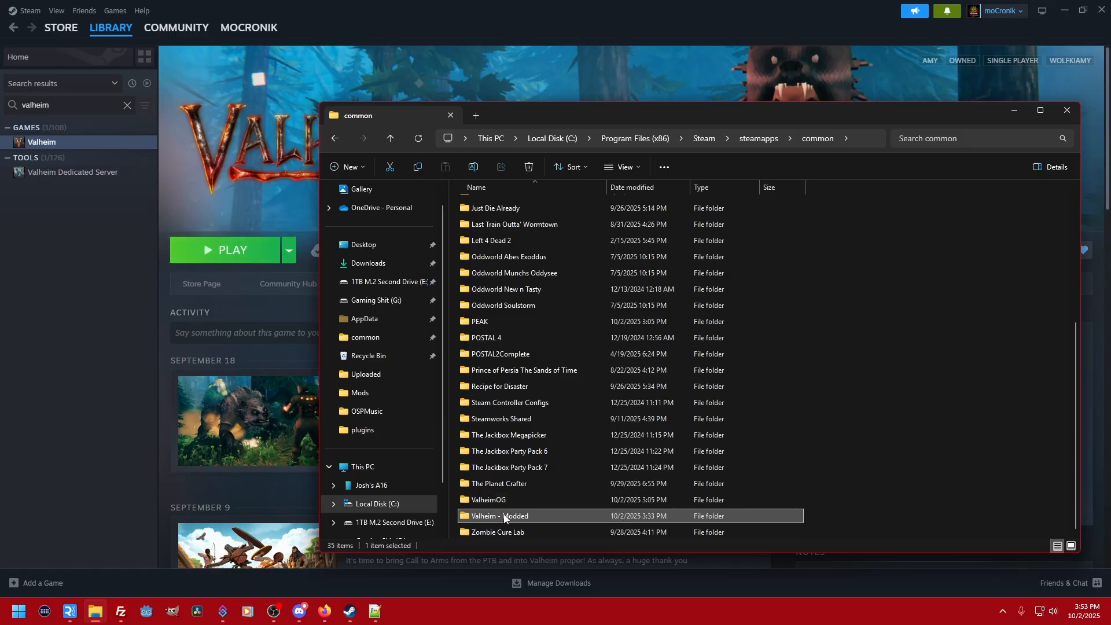
click(507, 516)
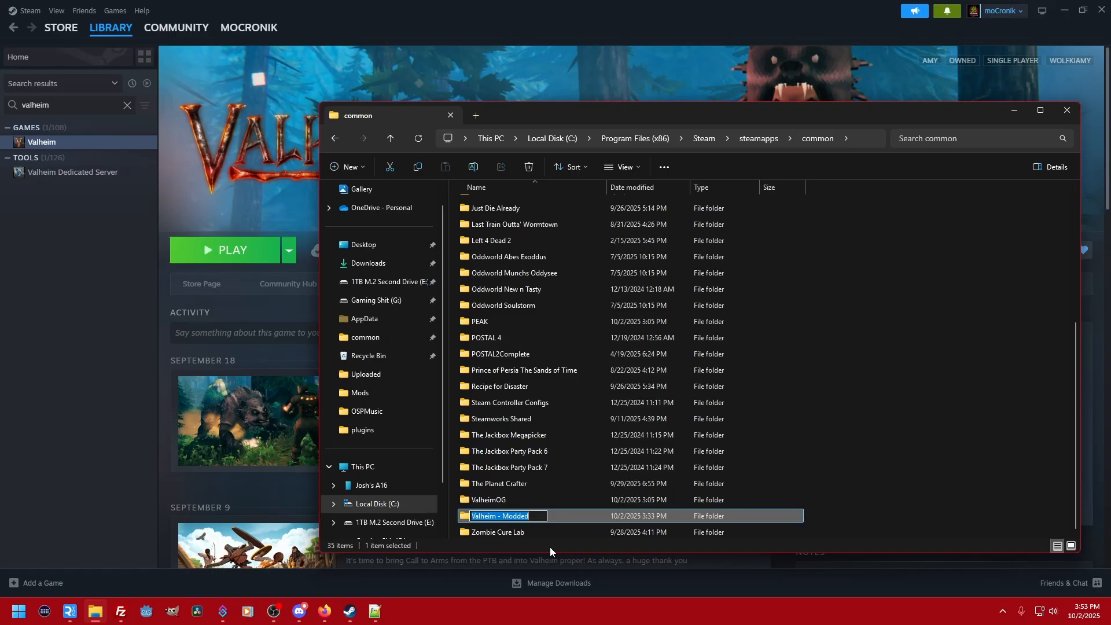
key(End)
key(BackSpace)
key(BackSpace)
key(BackSpace)
key(BackSpace)
key(BackSpace)
key(BackSpace)
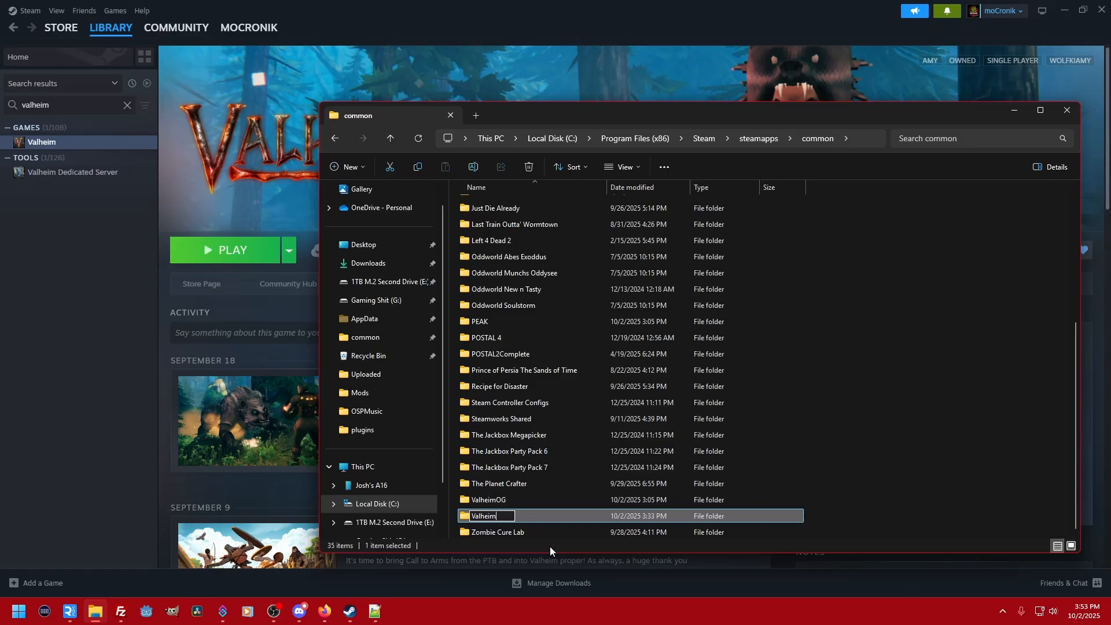
key(Return)
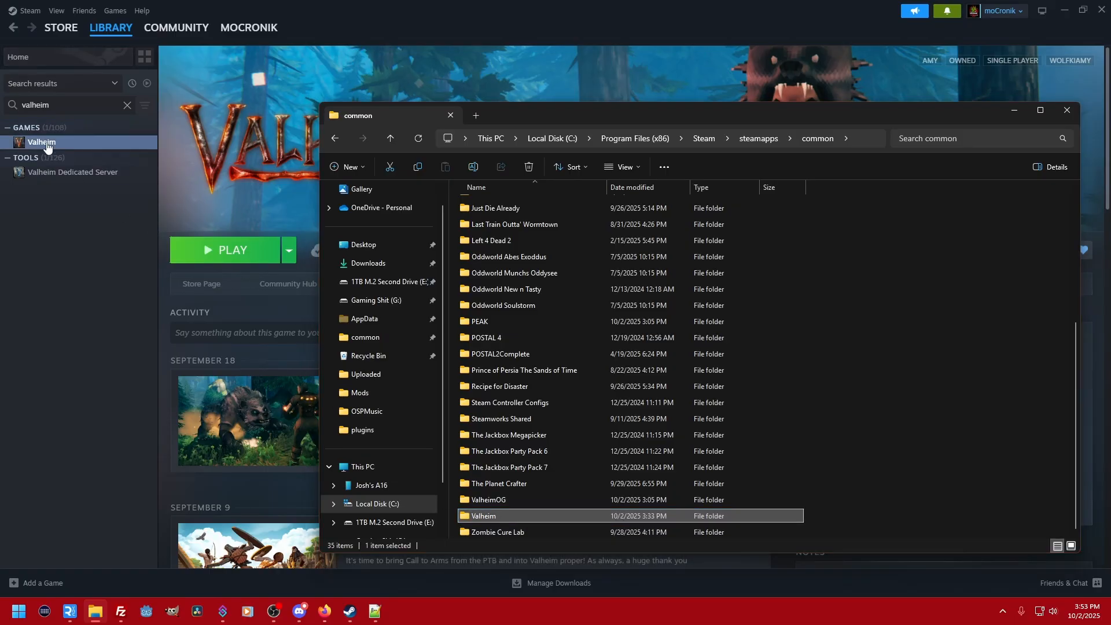
- Switch to Steam, verify the integrity of Valheim's installed game files and close the game's properties
right_click(46, 142)
click(73, 250)
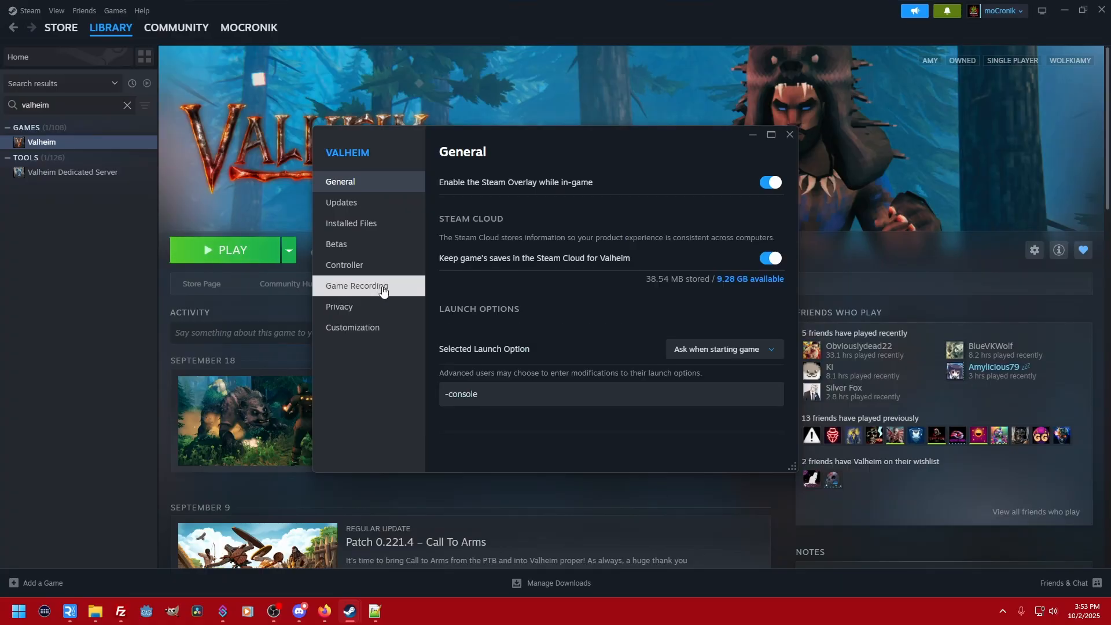
click(379, 227)
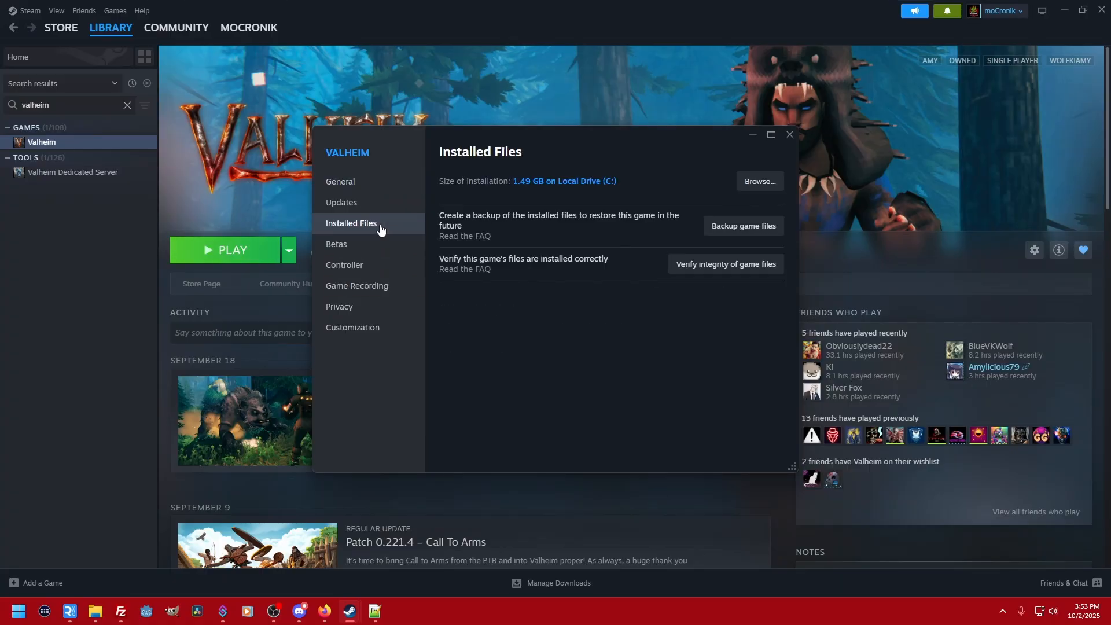
click(686, 266)
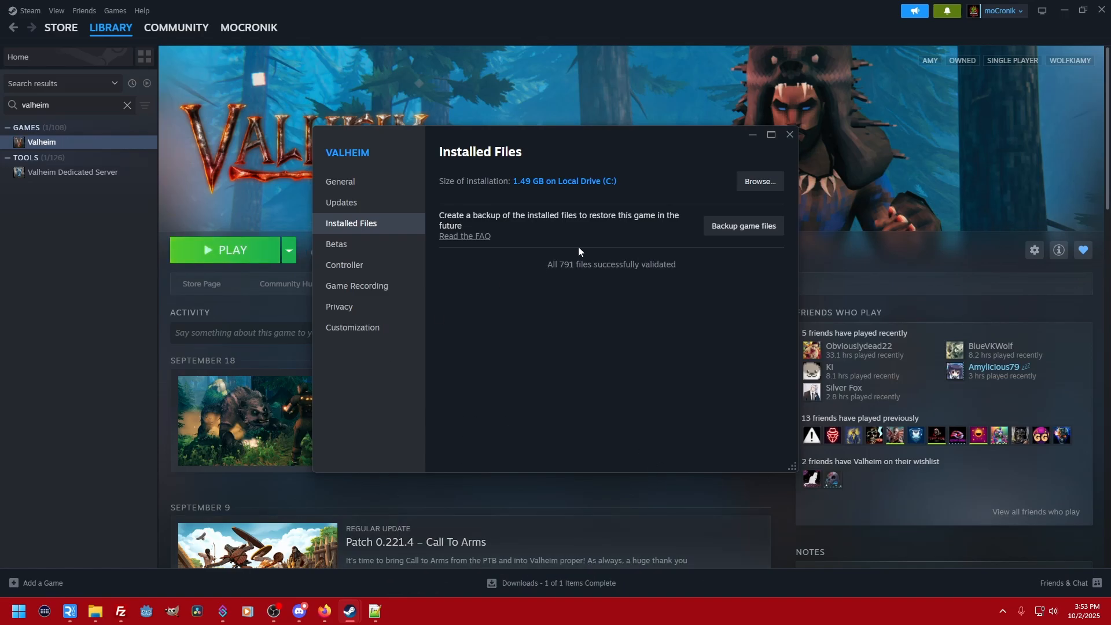
click(790, 134)
- Switch to File Explorer and rename the modded game folder, currently called Valheim, back to Valheim - Modded
click(95, 614)
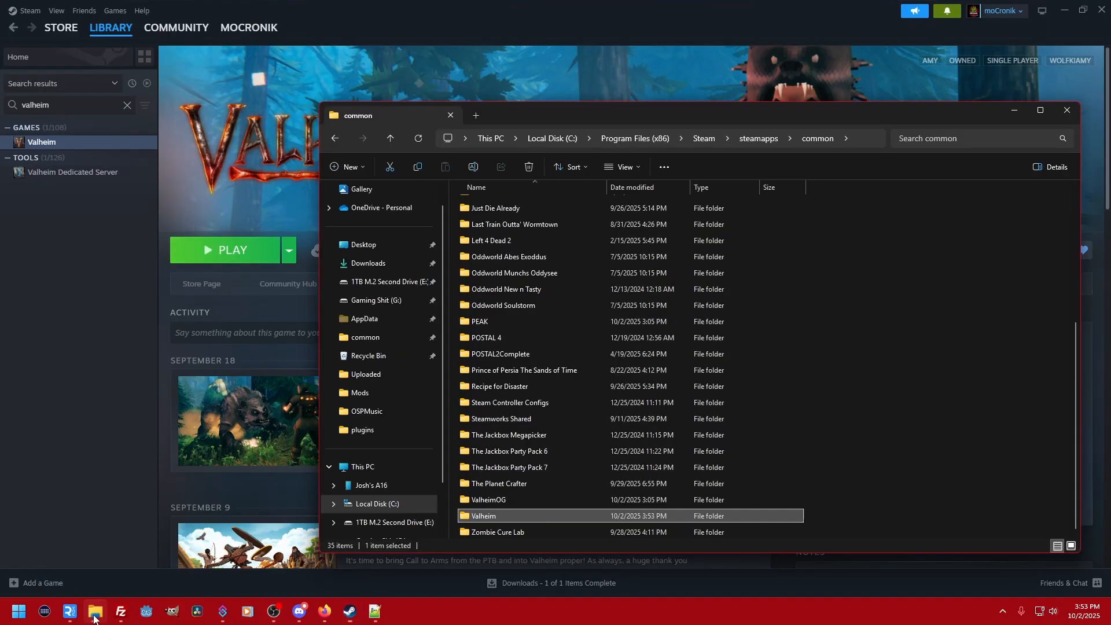
click(495, 517)
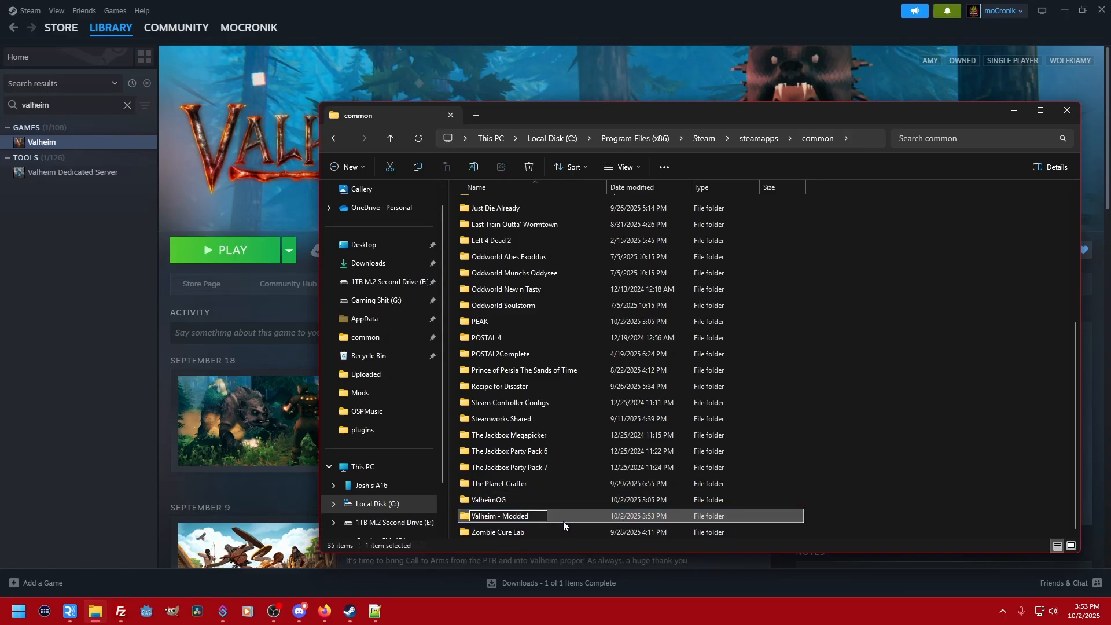
click(530, 498)
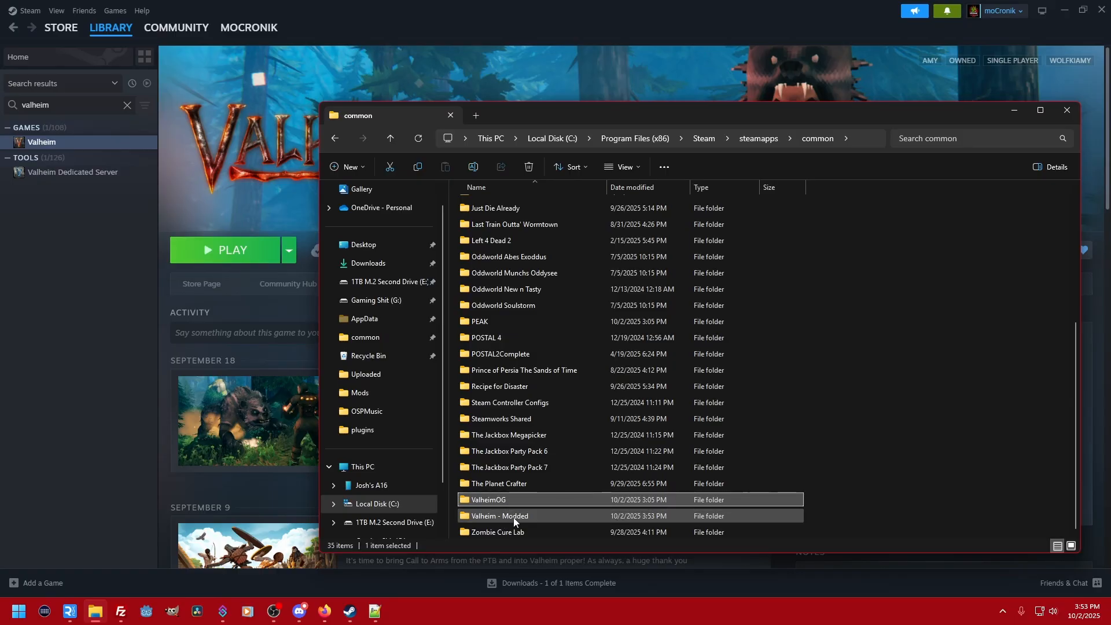
- Rename the ValheimOG folder back to Valheim
click(506, 500)
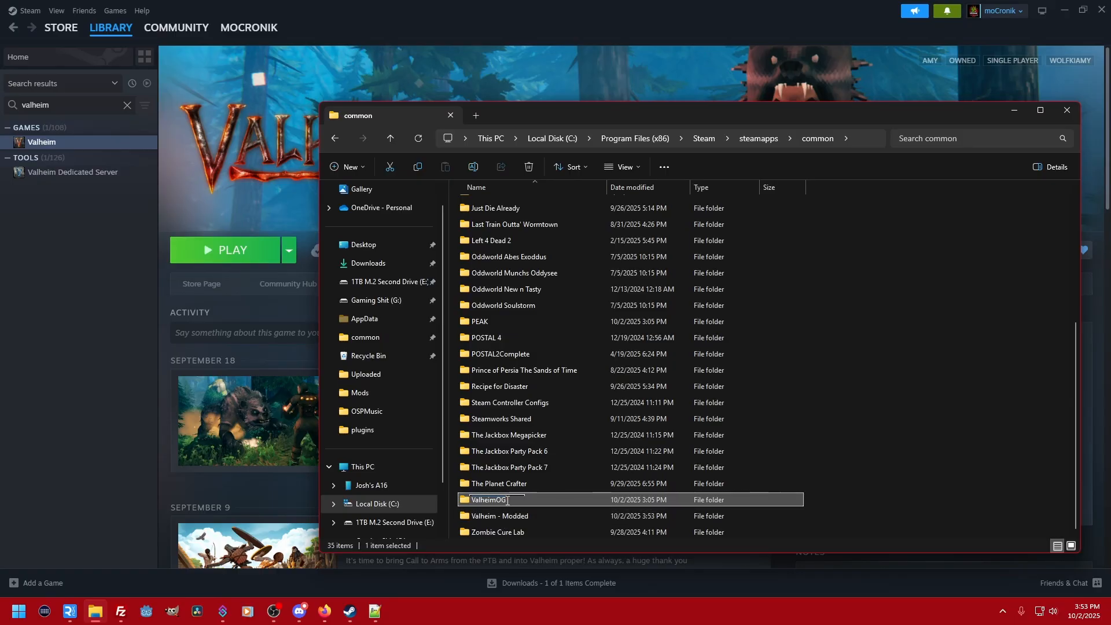
click(506, 500)
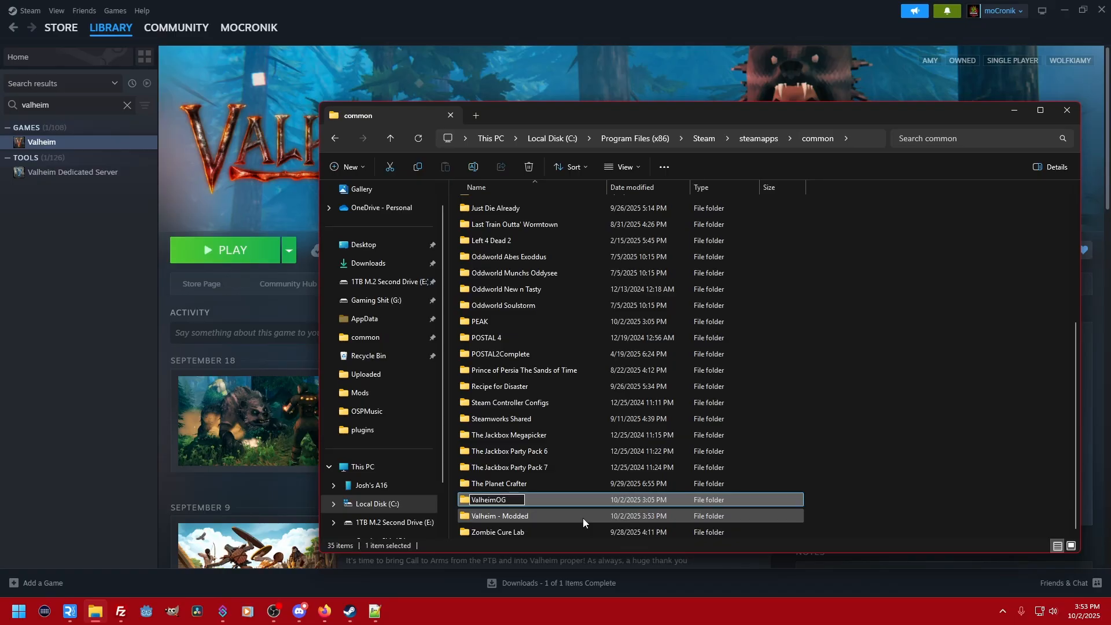
key(BackSpace)
key(BackSpace)
key(Return)
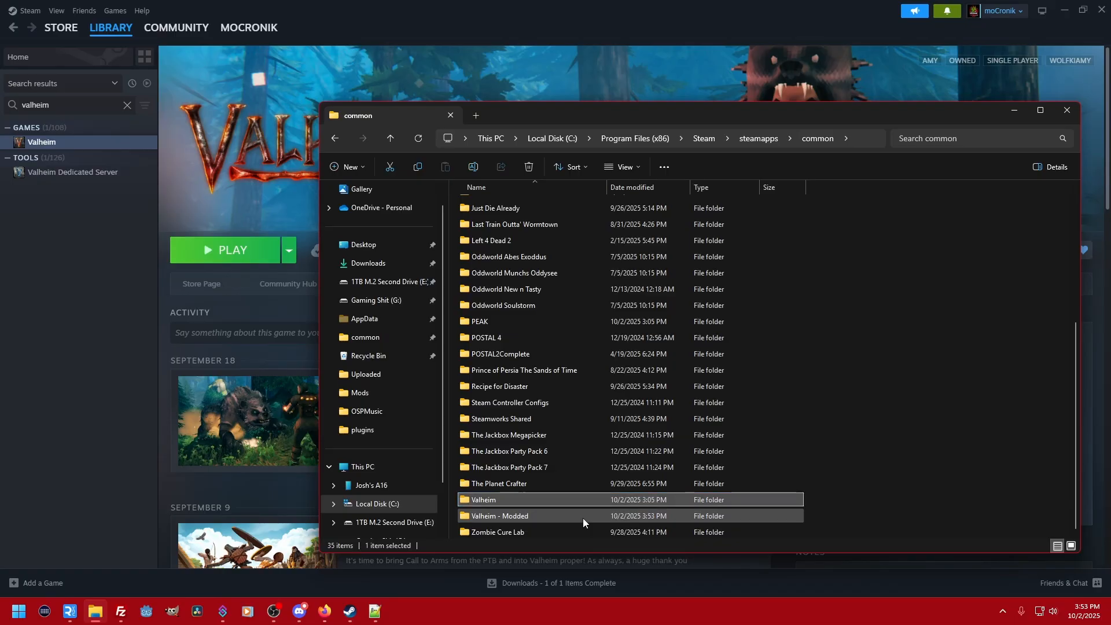
- Switch to Steam and verify the integrity of the game files for the restored original Valheim installation
click(557, 28)
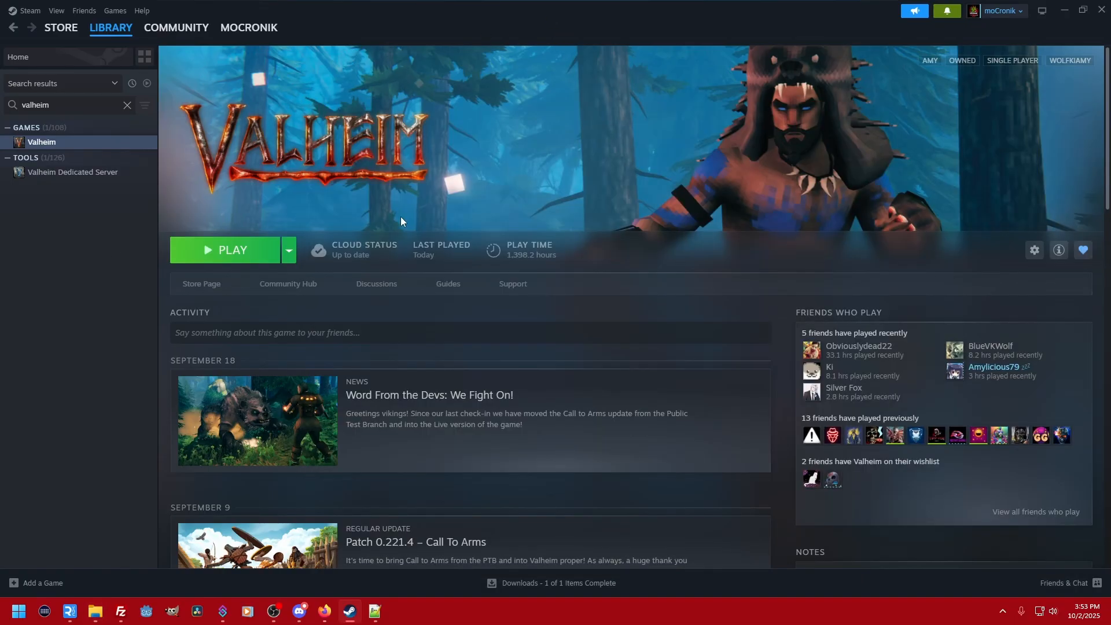
right_click(72, 144)
mouse_move(92, 232)
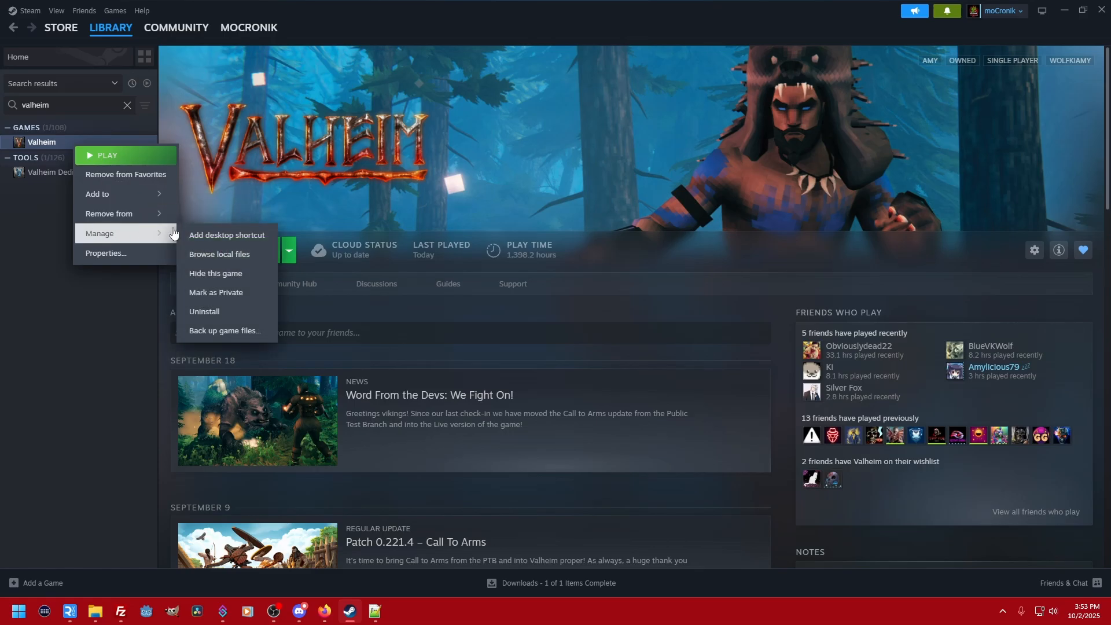
click(111, 253)
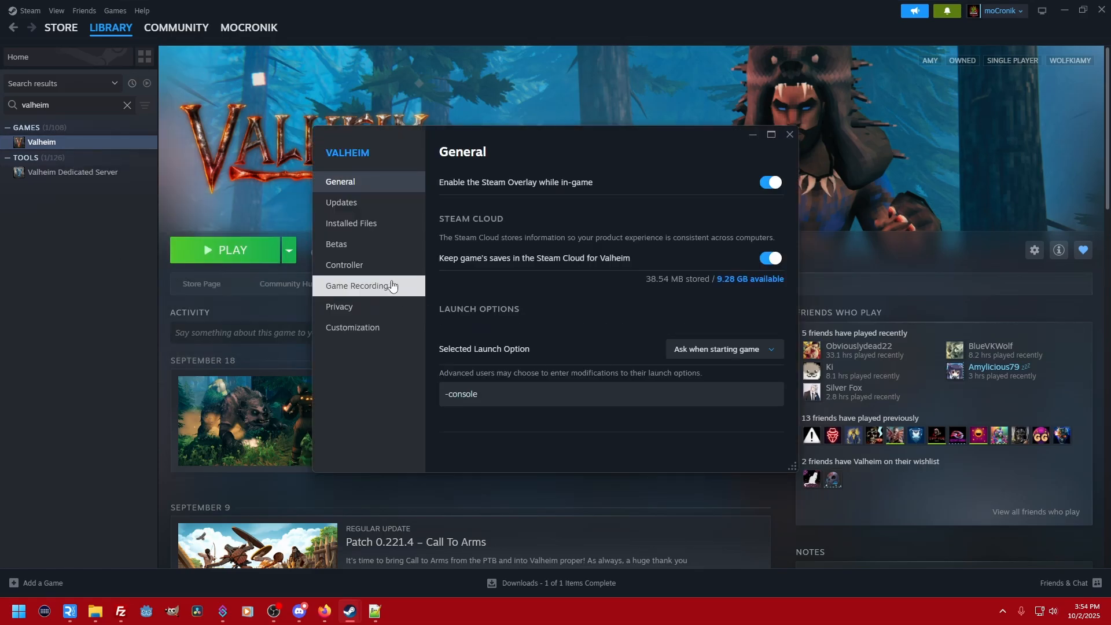
click(379, 226)
click(745, 265)
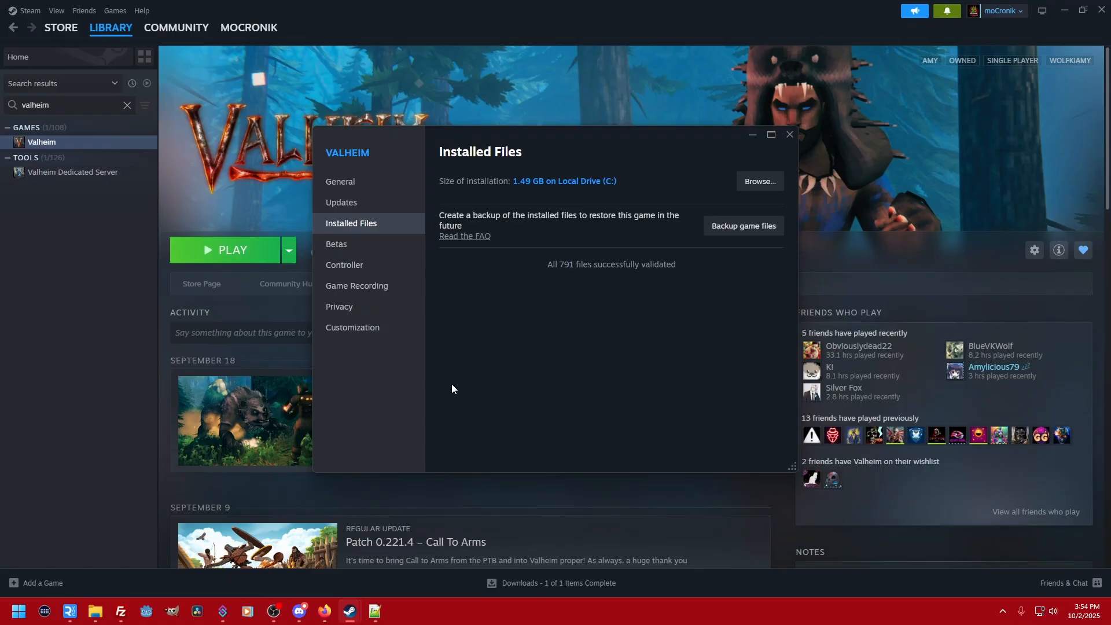
- Review the Valheim and Valheim - Modded folders in File Explorer, keeping their names, and return to Valheim's Steam library page
click(96, 613)
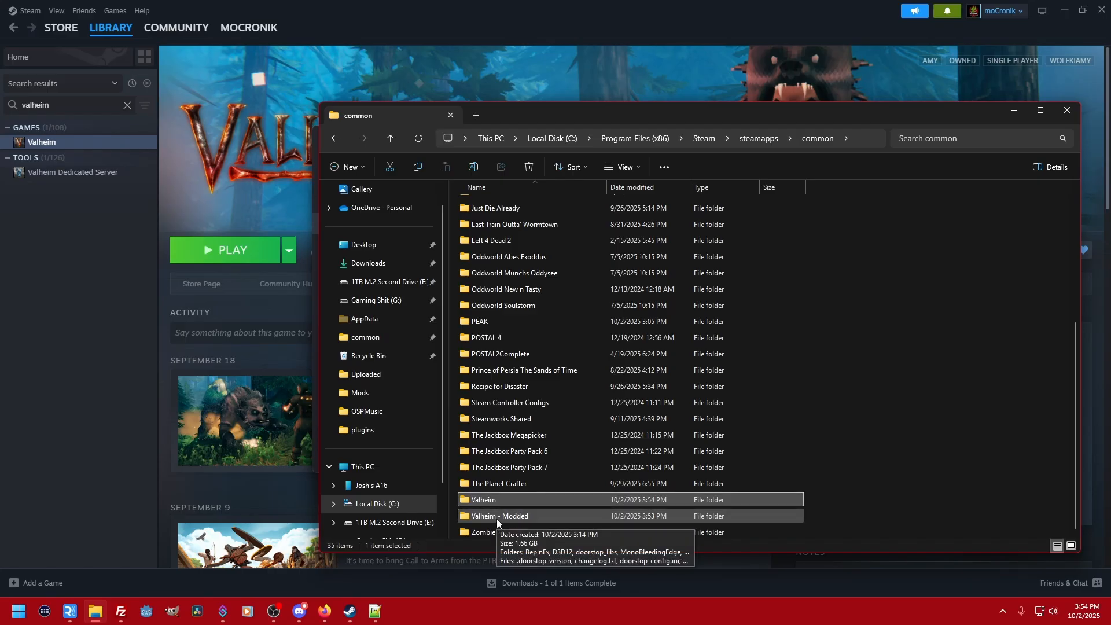
scroll(540, 363, up, 5)
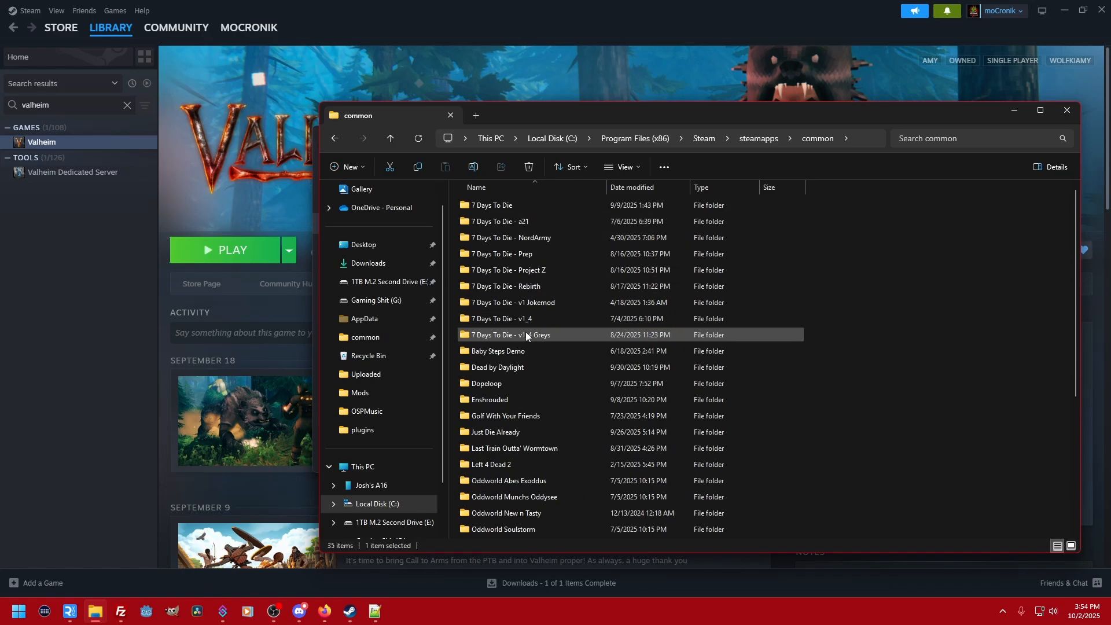
scroll(525, 335, down, 5)
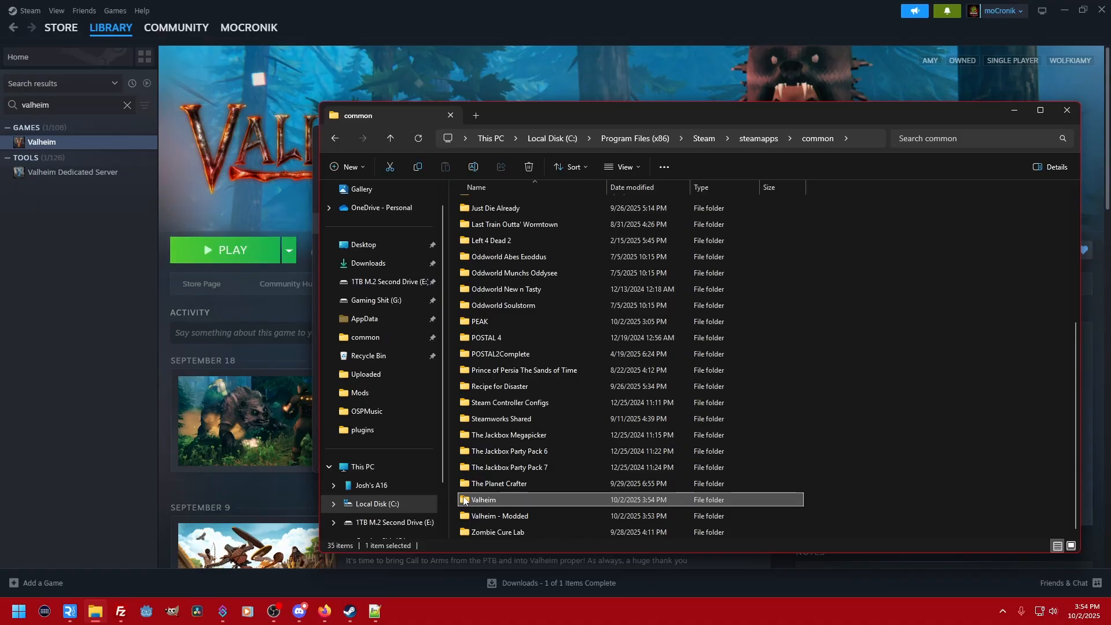
click(492, 501)
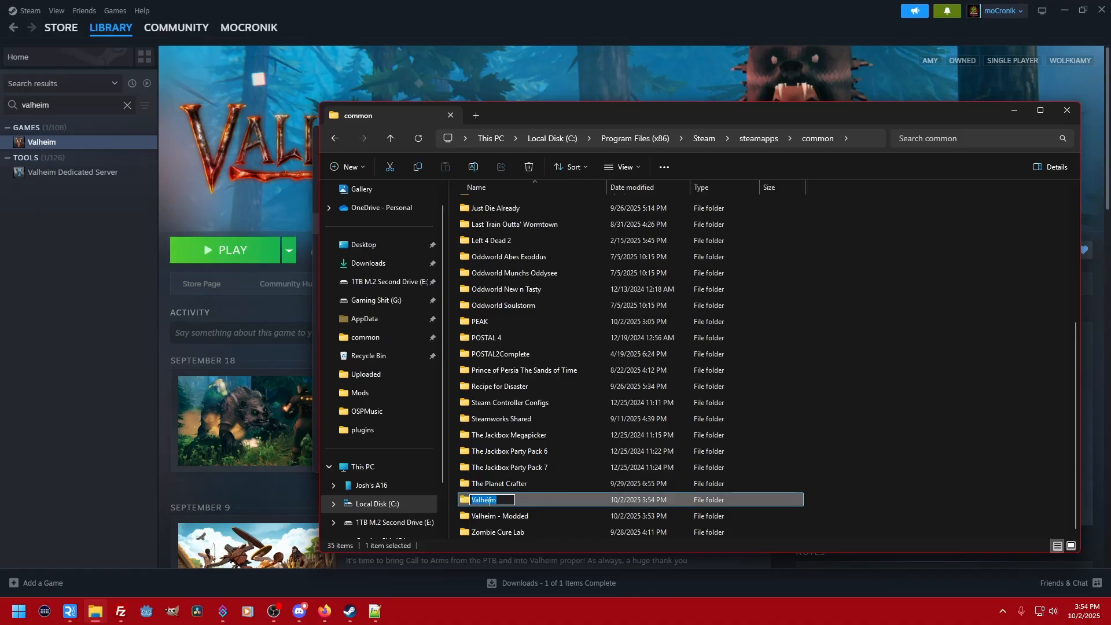
click(505, 498)
key(Return)
click(133, 348)
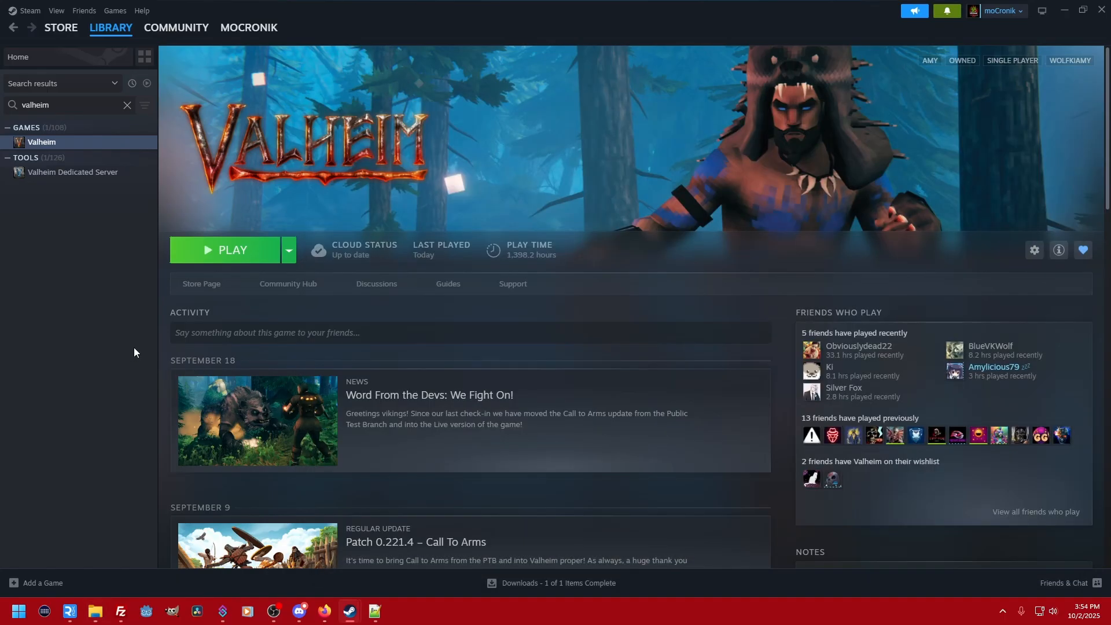